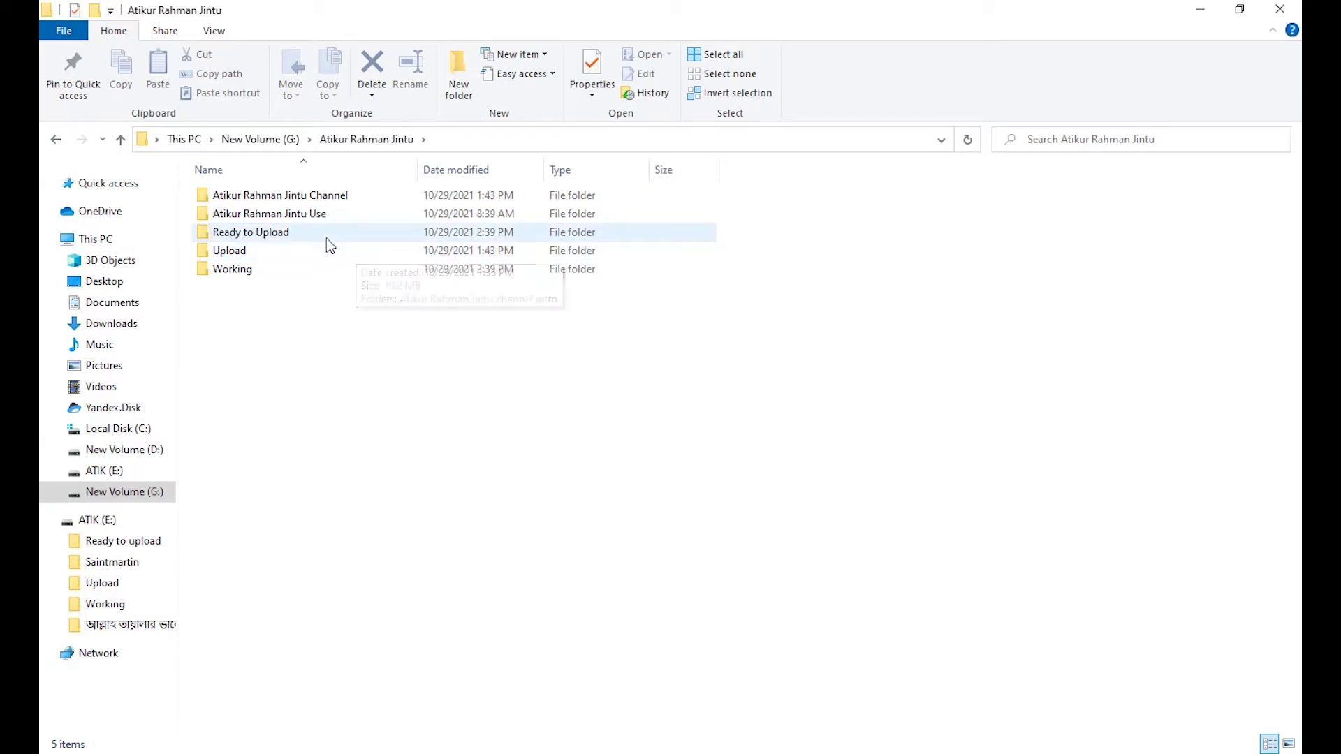
Step: Open Description.docx from the "Lalakhal,Sylhet is like a handful of blue River" folder in Ready to Upload, dismiss the licence notice, and minimize it
double_click(326, 236)
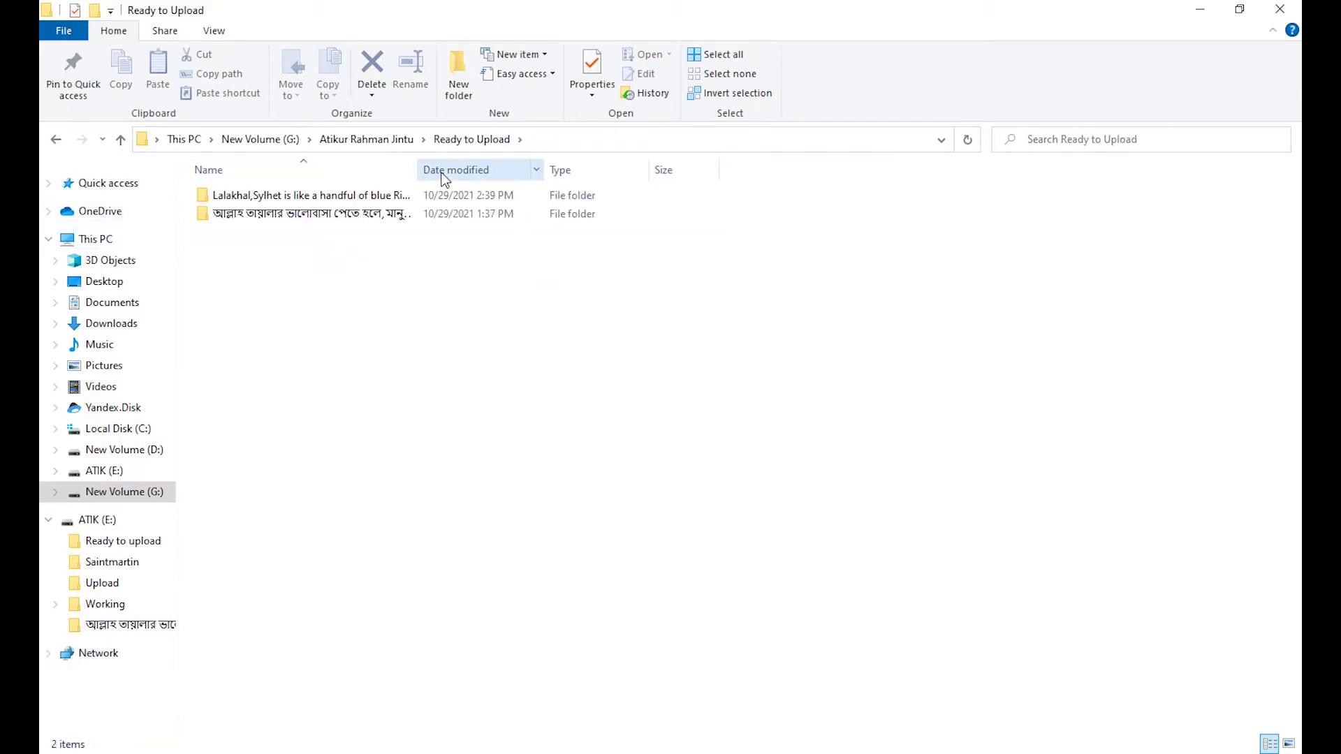
double_click(354, 196)
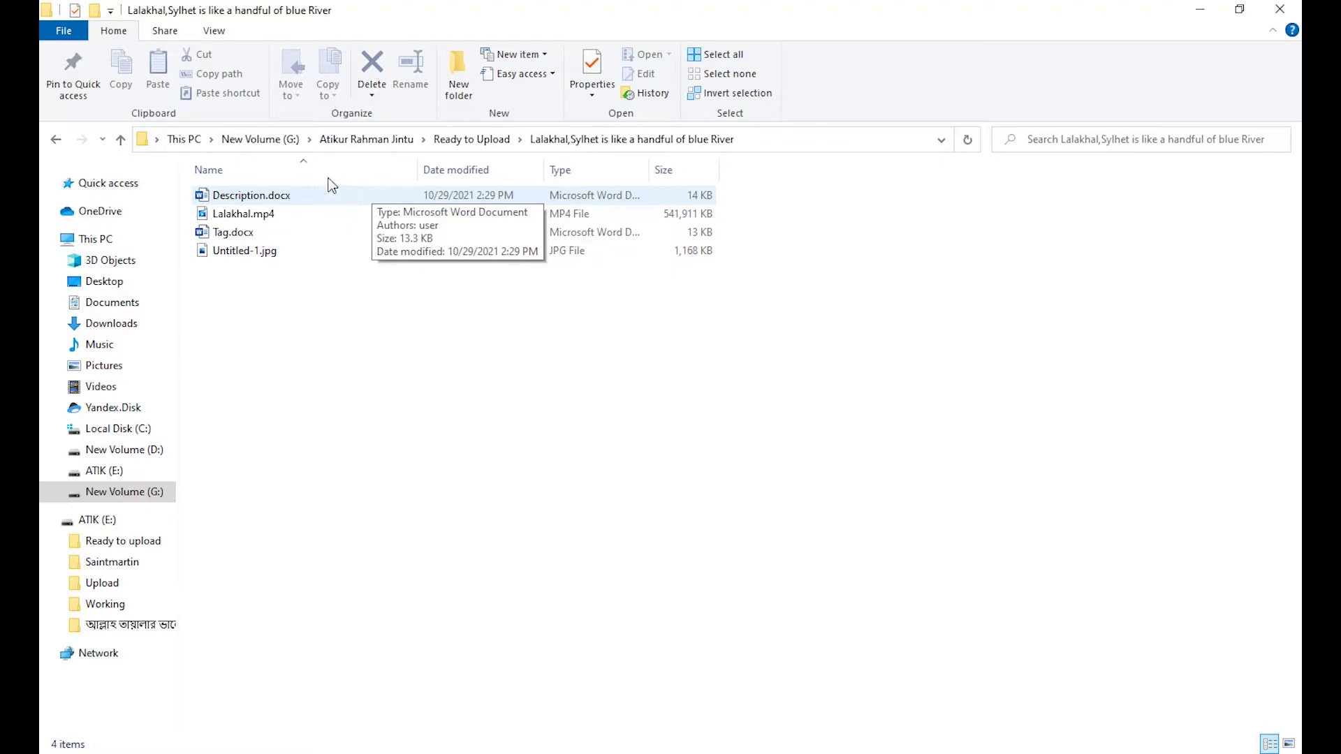
double_click(320, 198)
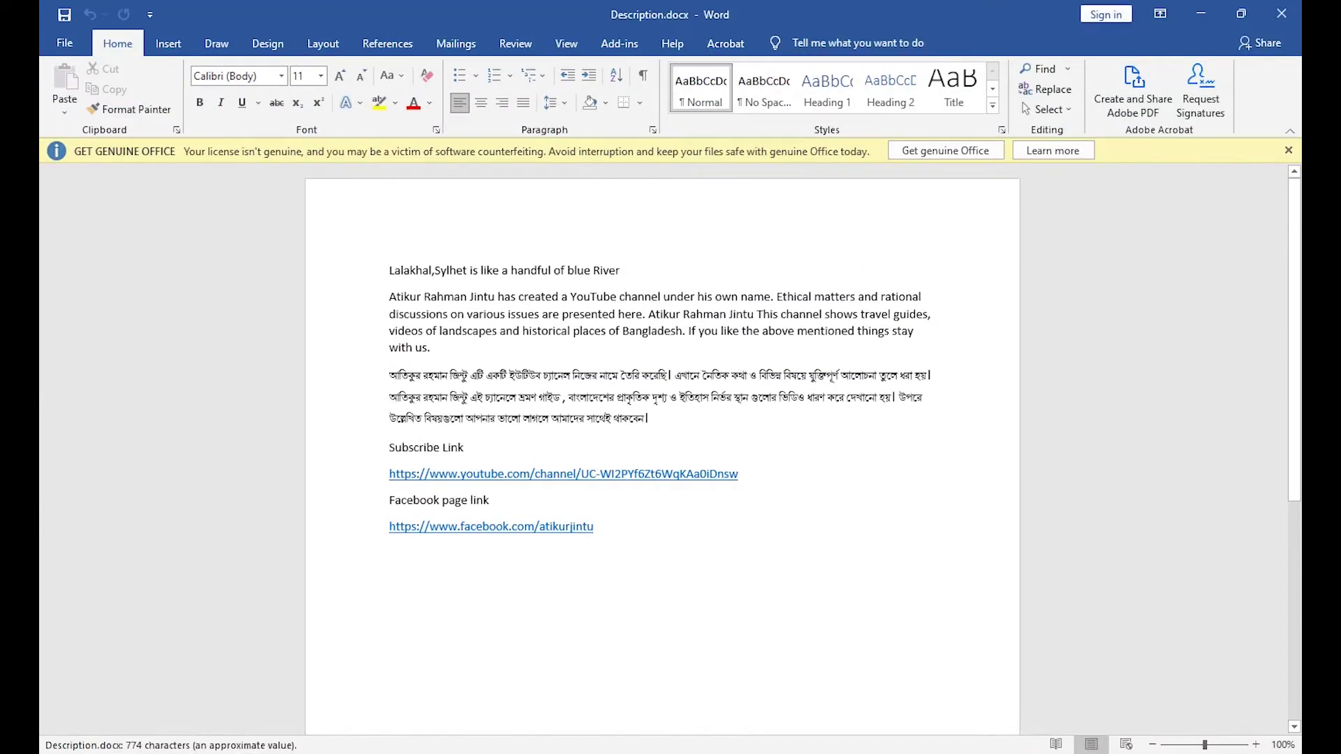
left_click(1289, 152)
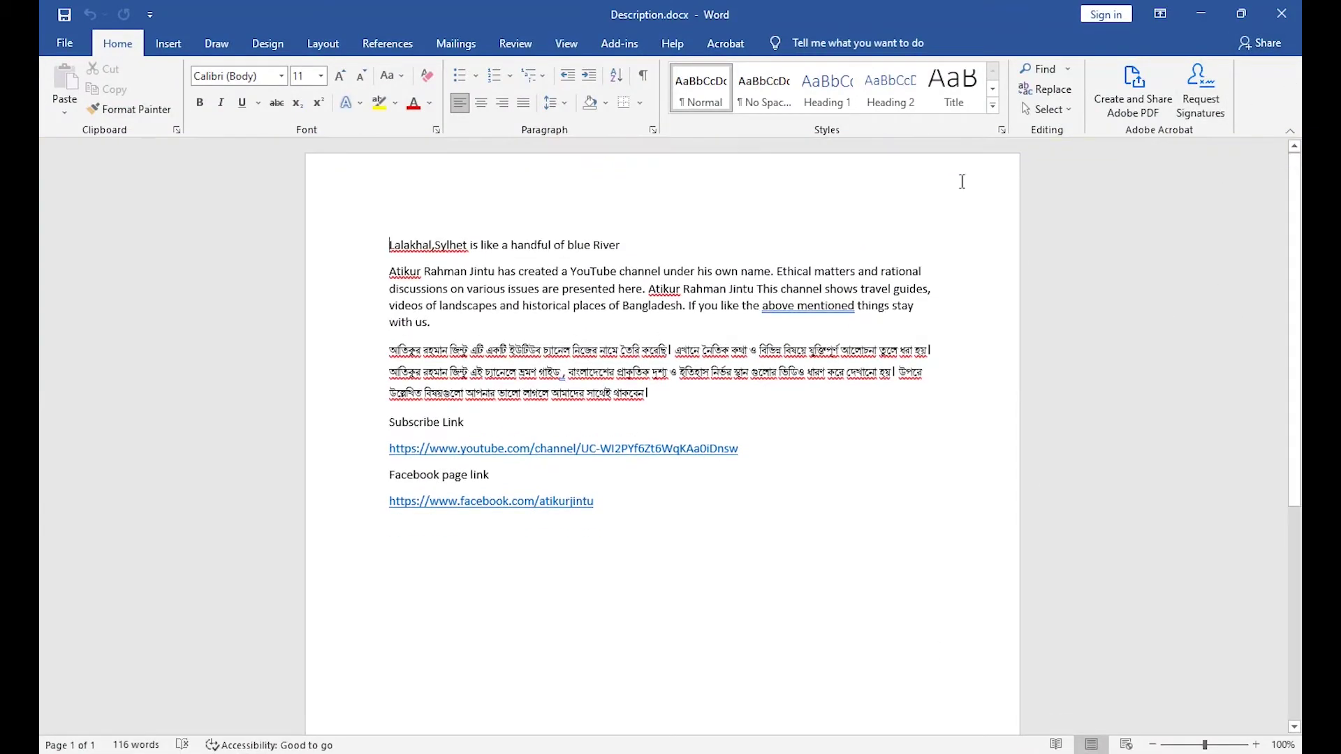
left_click(1201, 13)
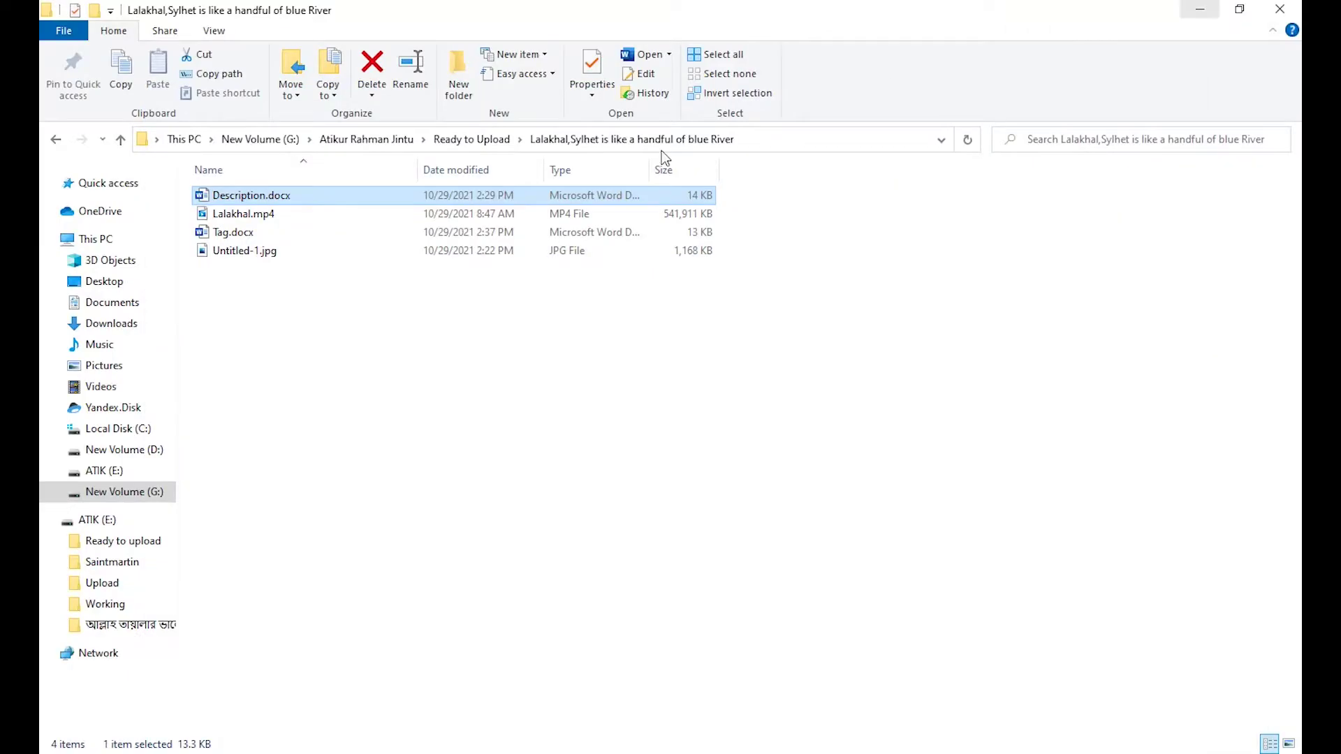
Step: Open Tag.docx from the same folder, dismiss its licence notice, and minimize the open documents to return to the folder
double_click(231, 232)
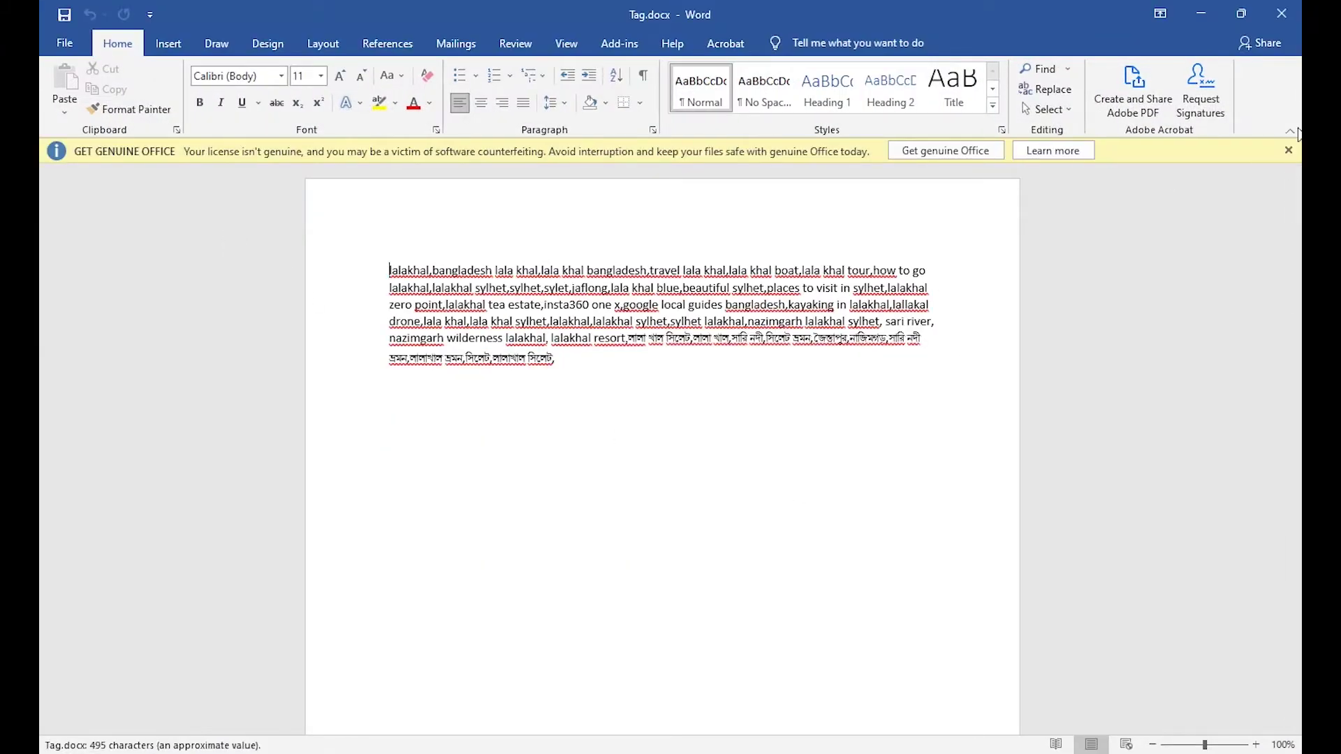
left_click(1289, 151)
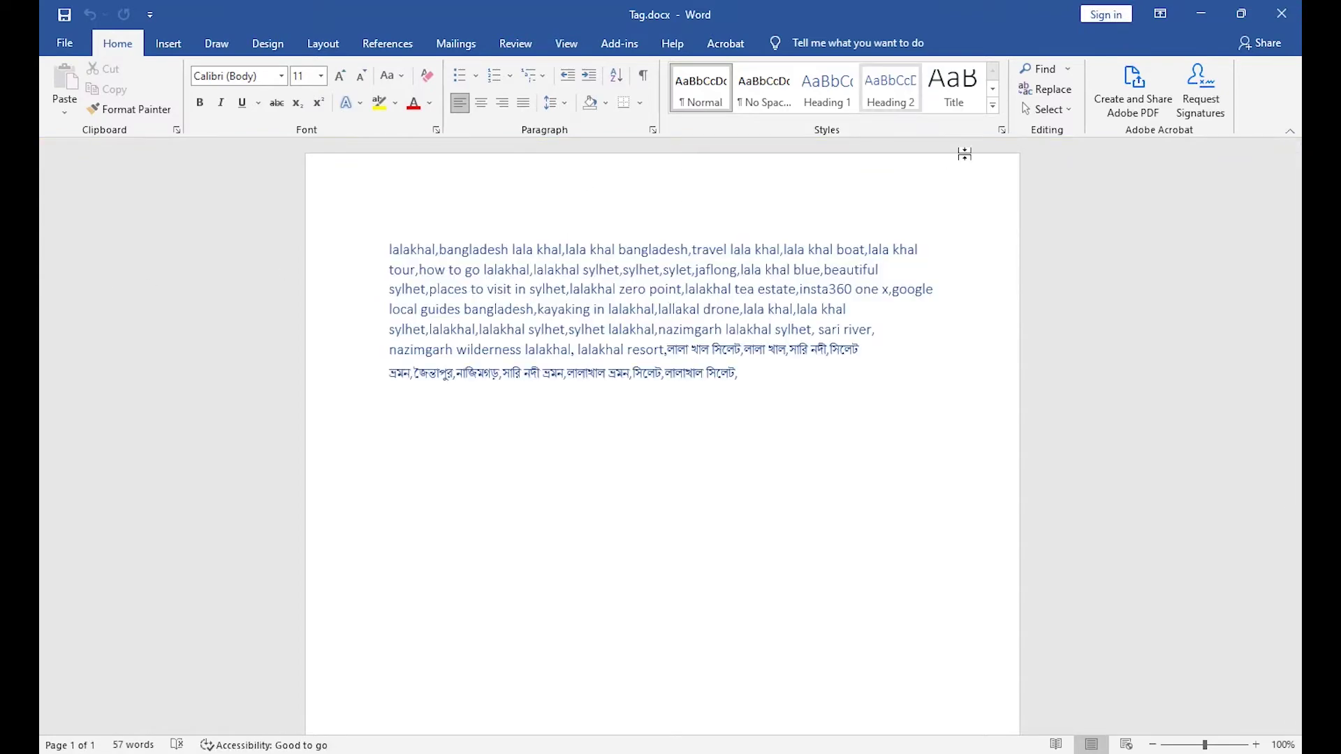
left_click(1211, 10)
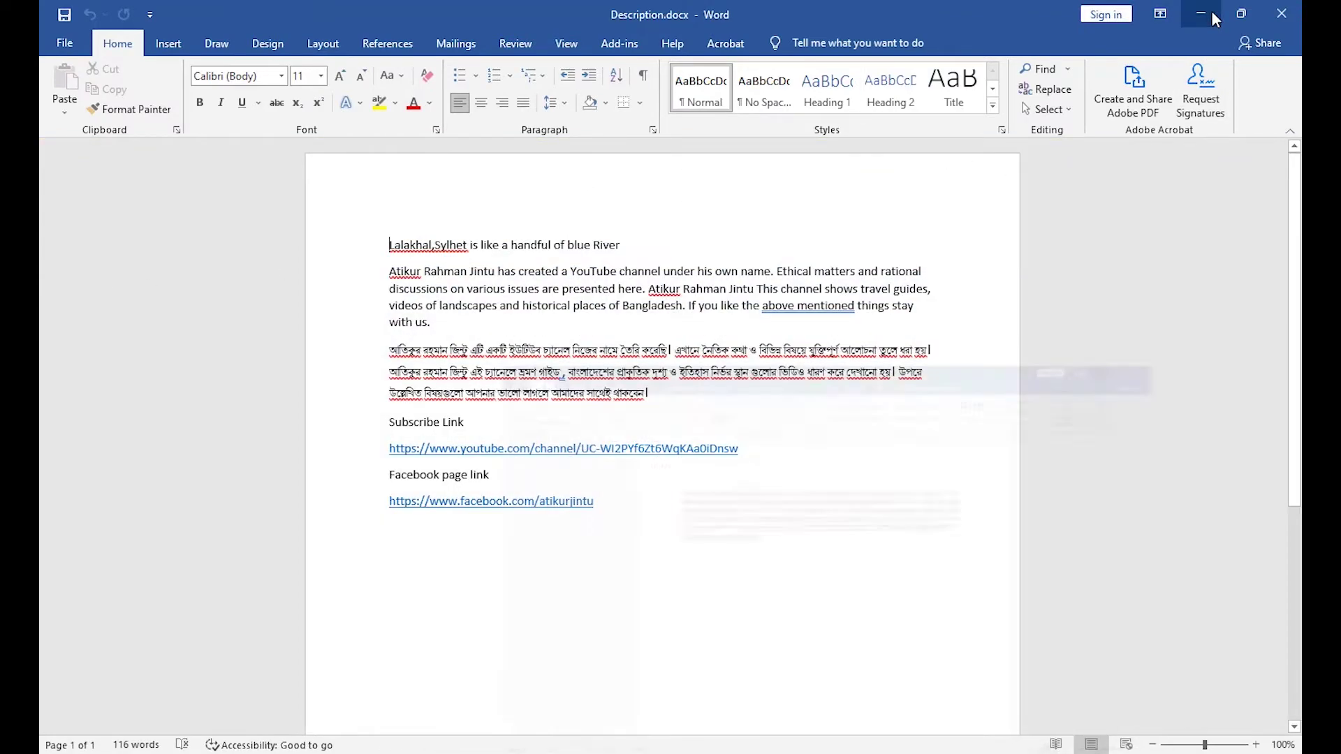
left_click(1198, 17)
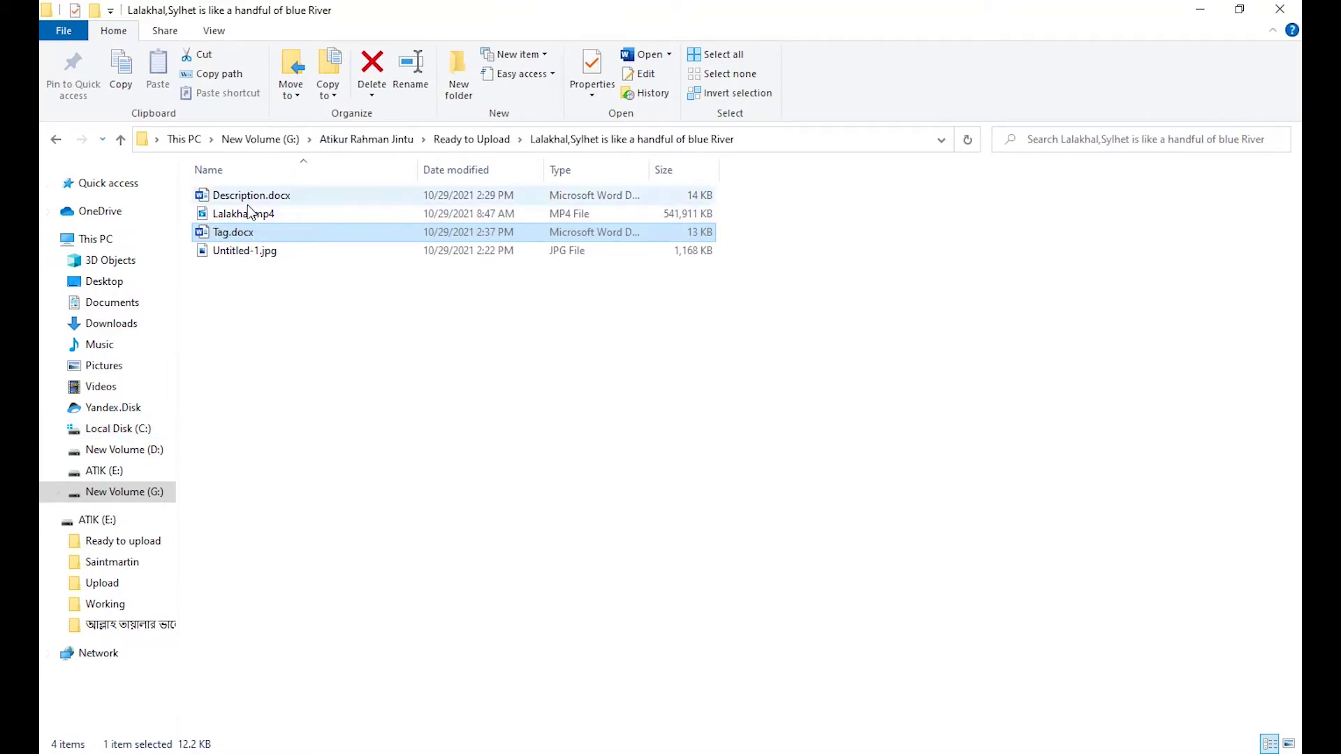
Step: Show the folder's files as large thumbnails and view the thumbnail image Untitled-1.jpg, closing it after viewing
left_click(1289, 743)
mouse_move(333, 244)
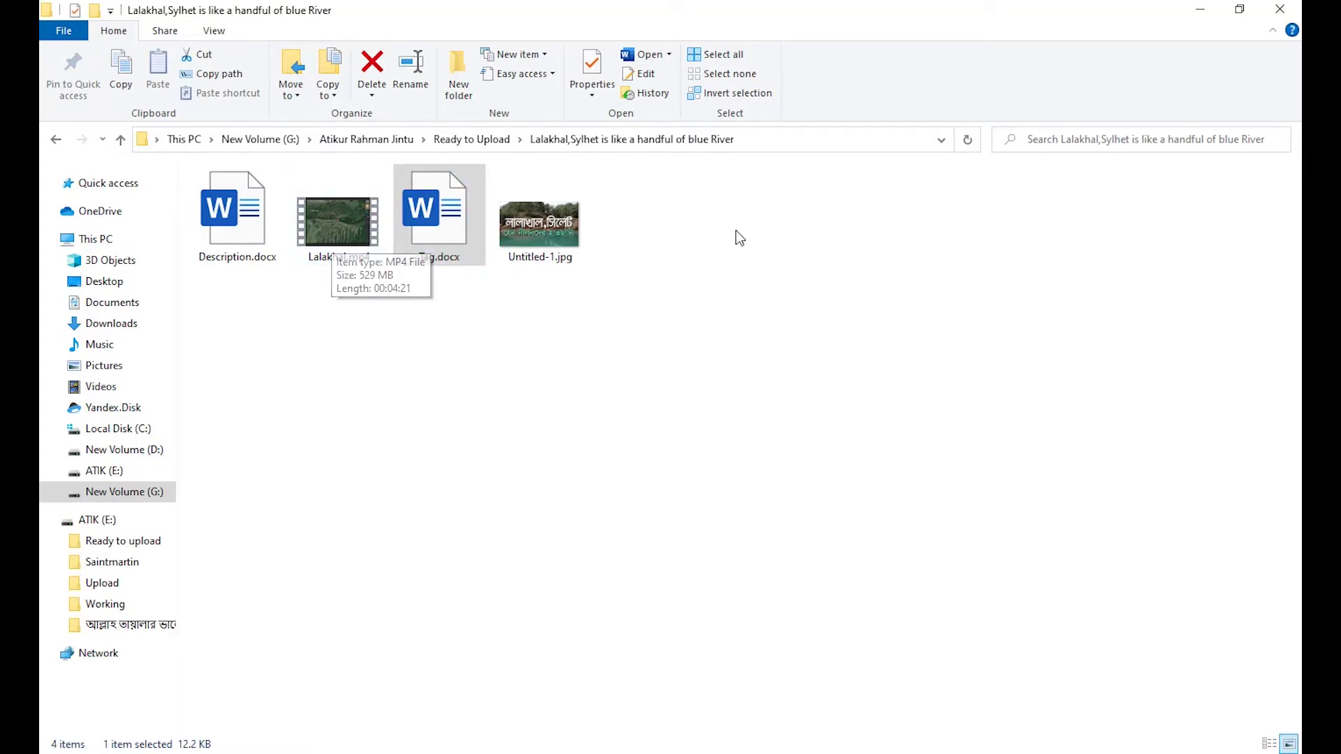
double_click(546, 224)
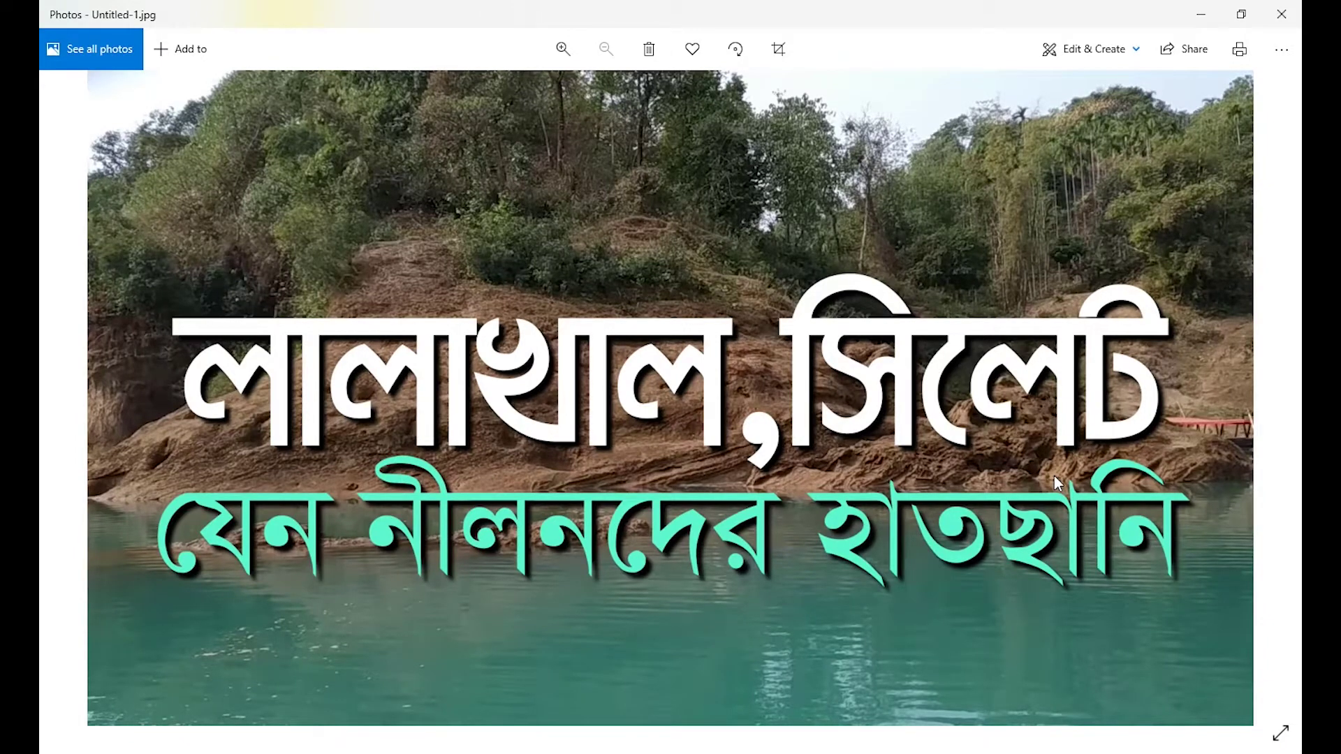
left_click(1282, 14)
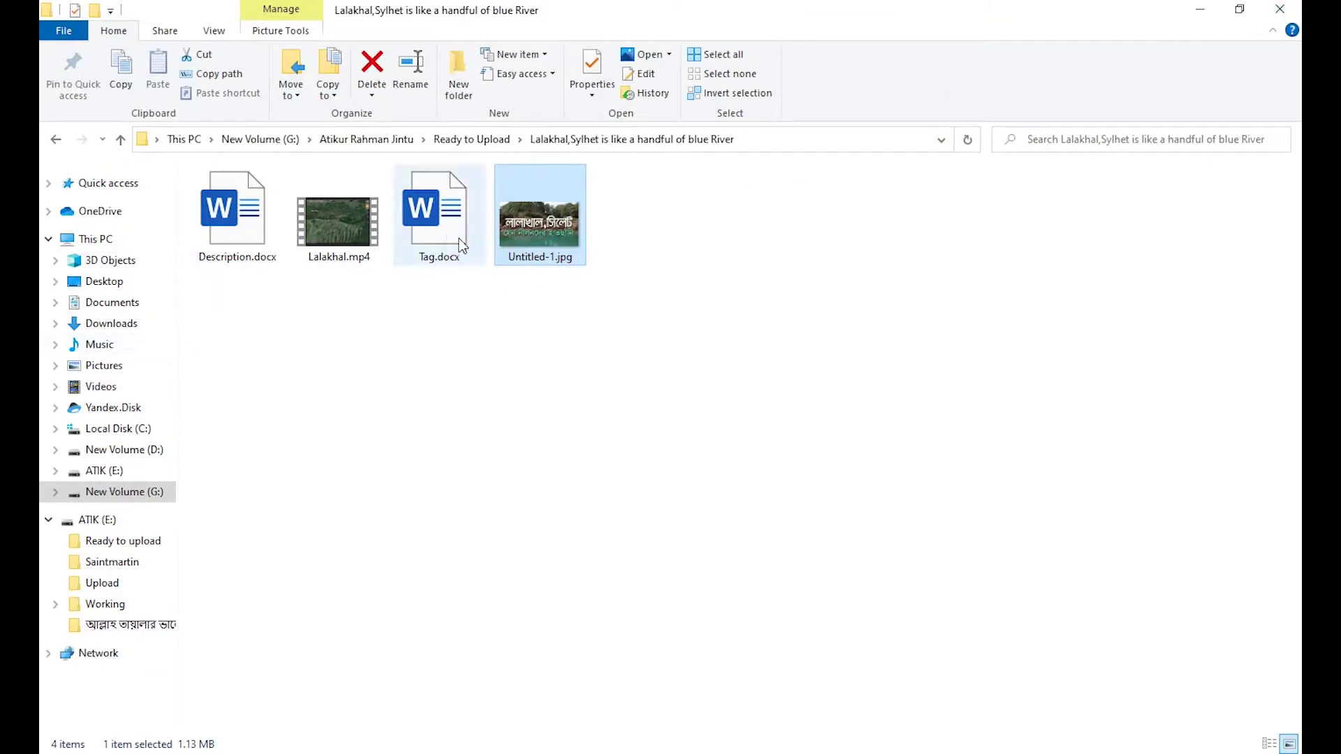
mouse_move(337, 226)
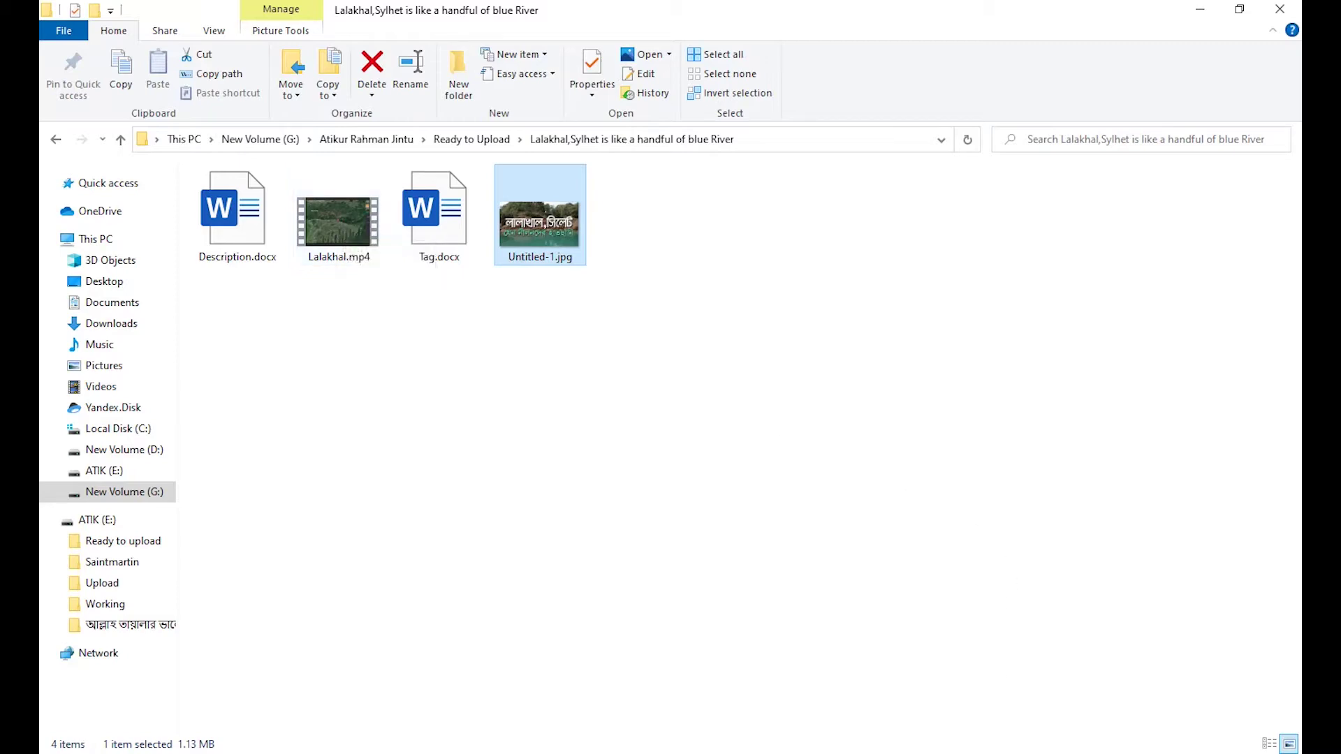
Step: Copy the title line "Lalakhal,Sylhet is like a handful of blue River" from Description.docx and return to the folder
mouse_move(987, 752)
left_click(901, 681)
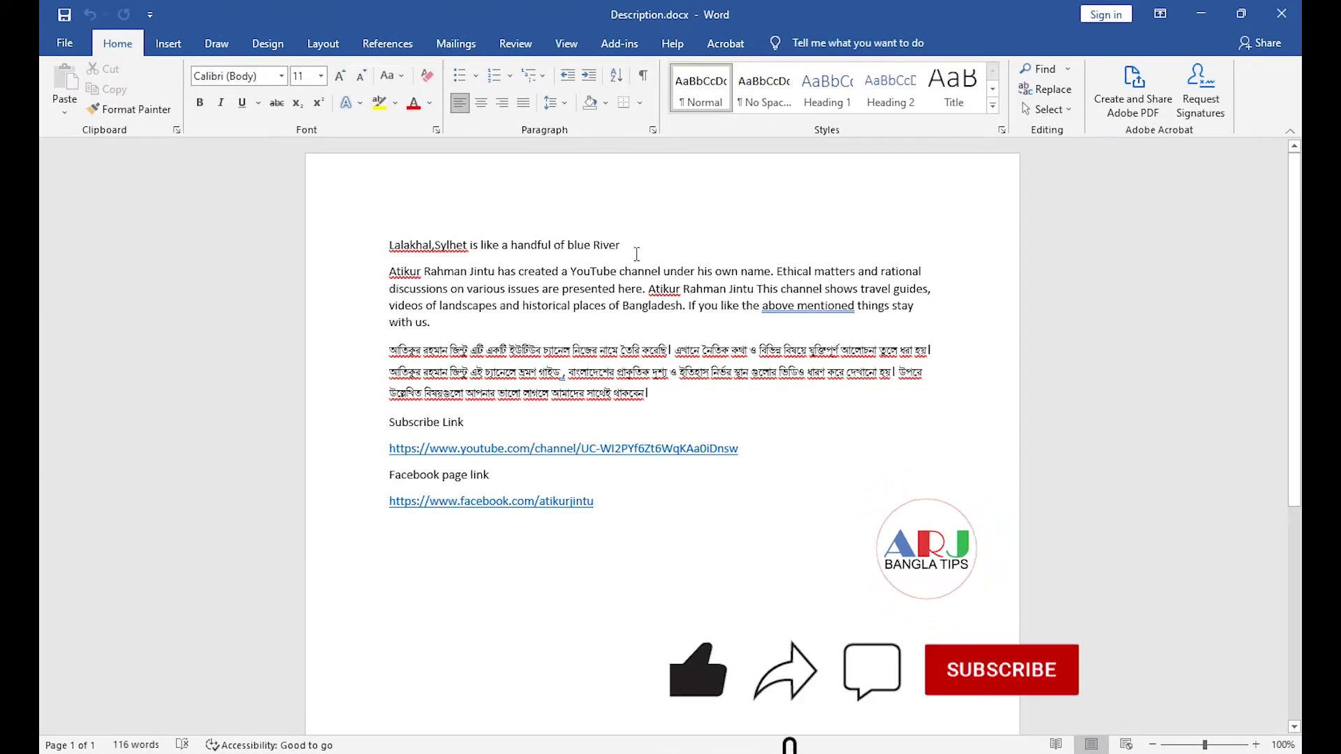
left_click_drag(625, 248, 384, 249)
key("ctrl+c")
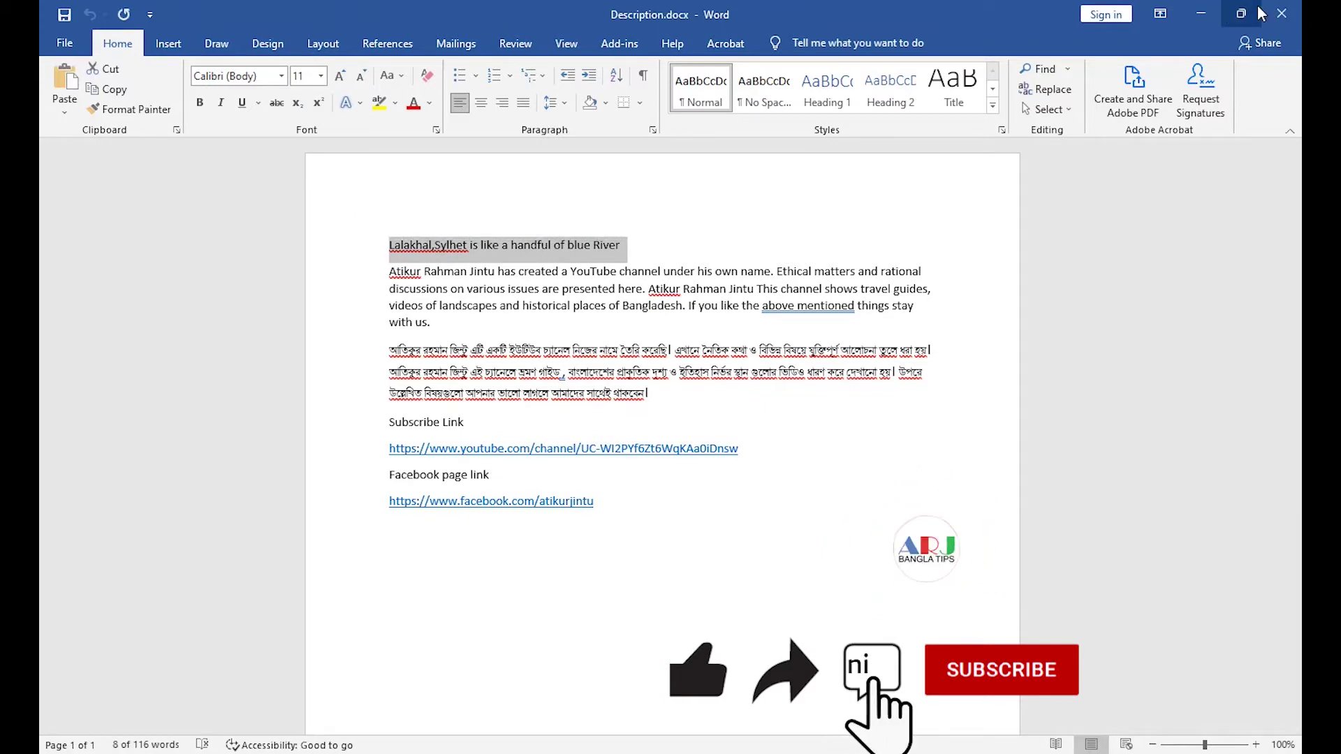
left_click(1212, 15)
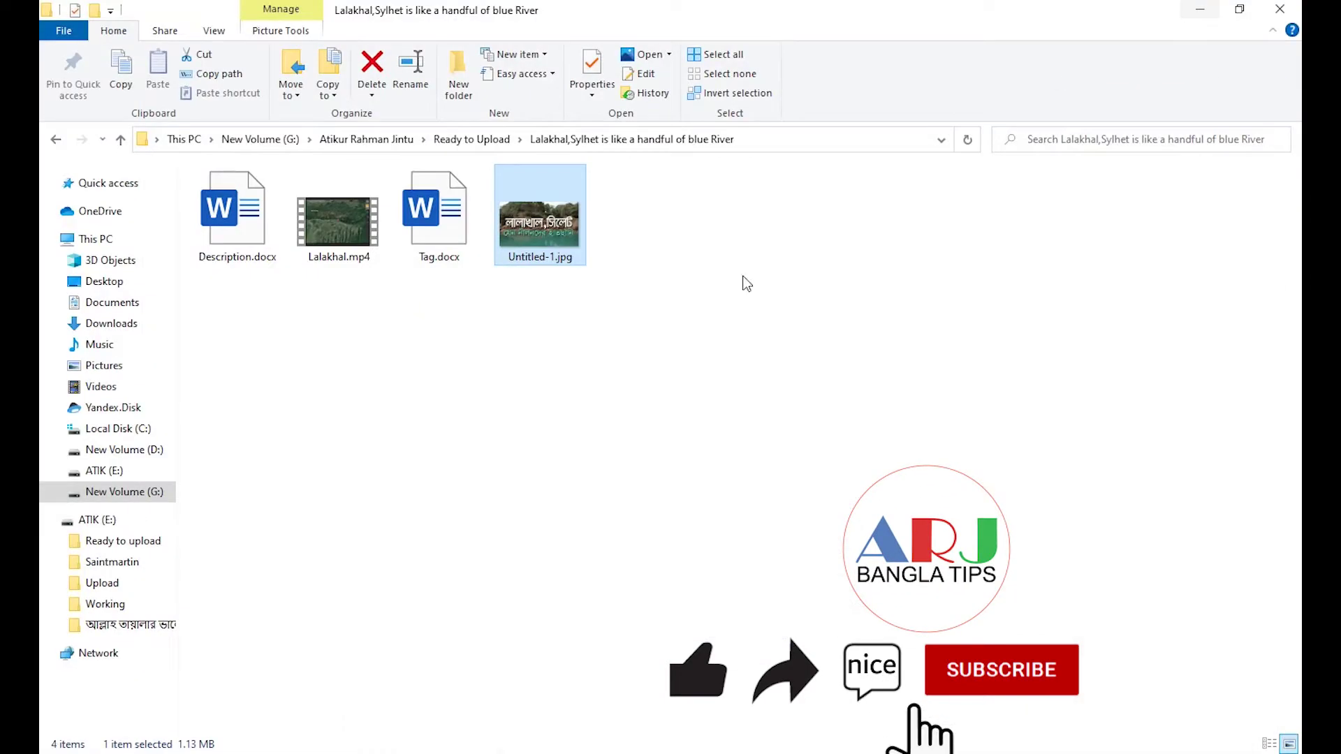
Step: Rename the video Lalakhal.mp4 to "Lalakhal,Sylhet is like a handful of blue River.mp4" using the copied title
left_click(333, 241)
right_click(333, 242)
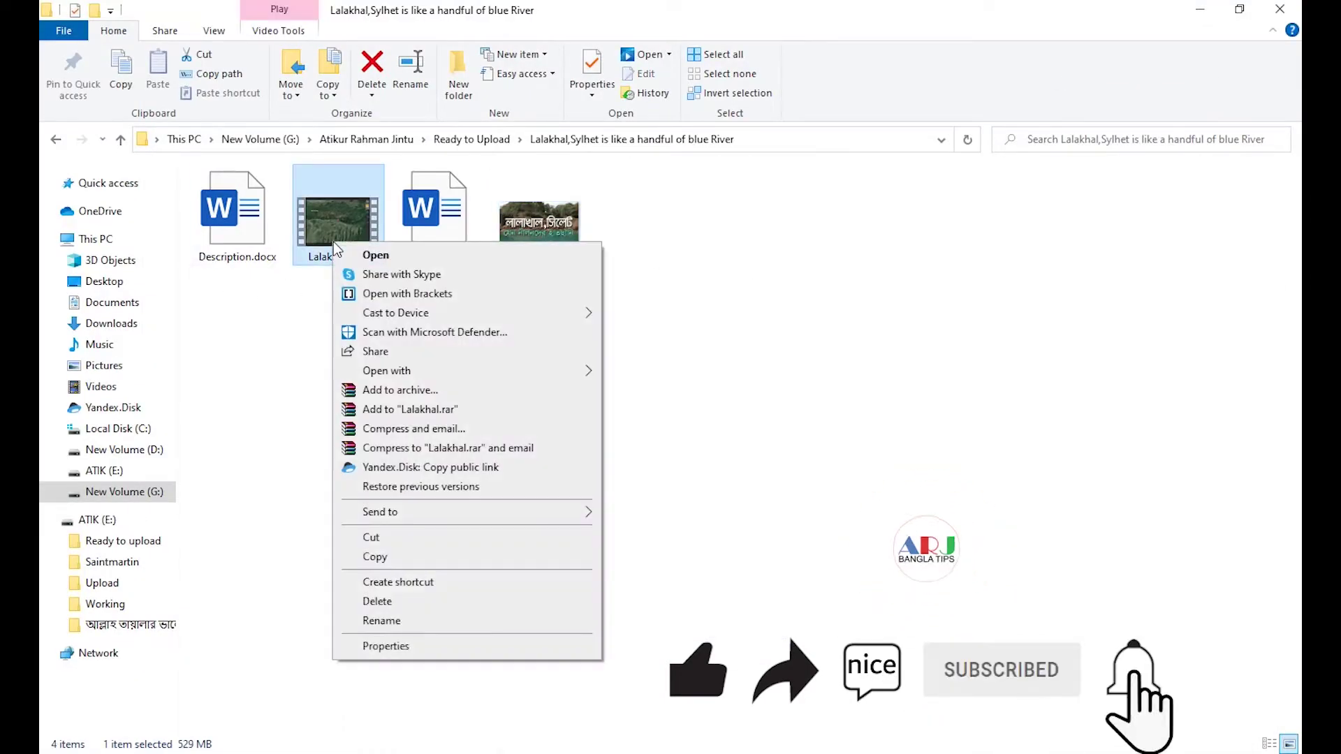
left_click(378, 623)
key("ctrl+v")
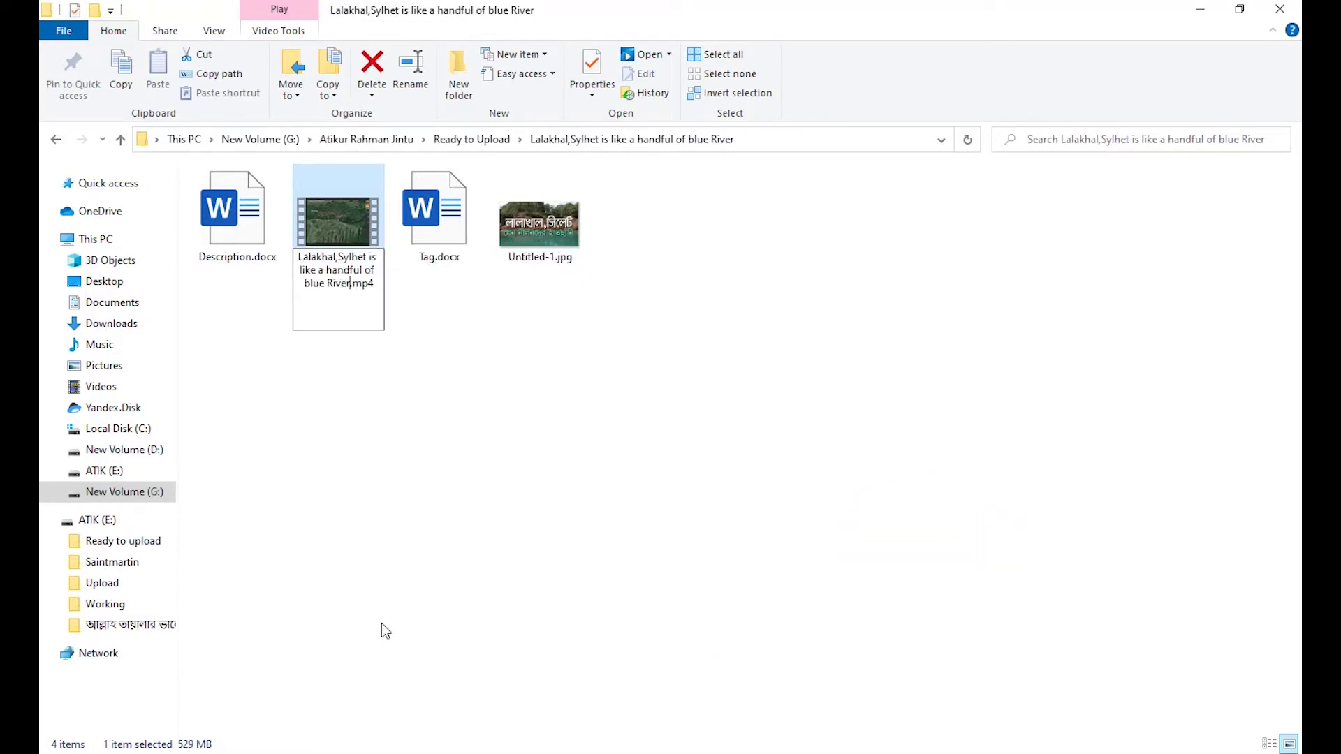
key("Return")
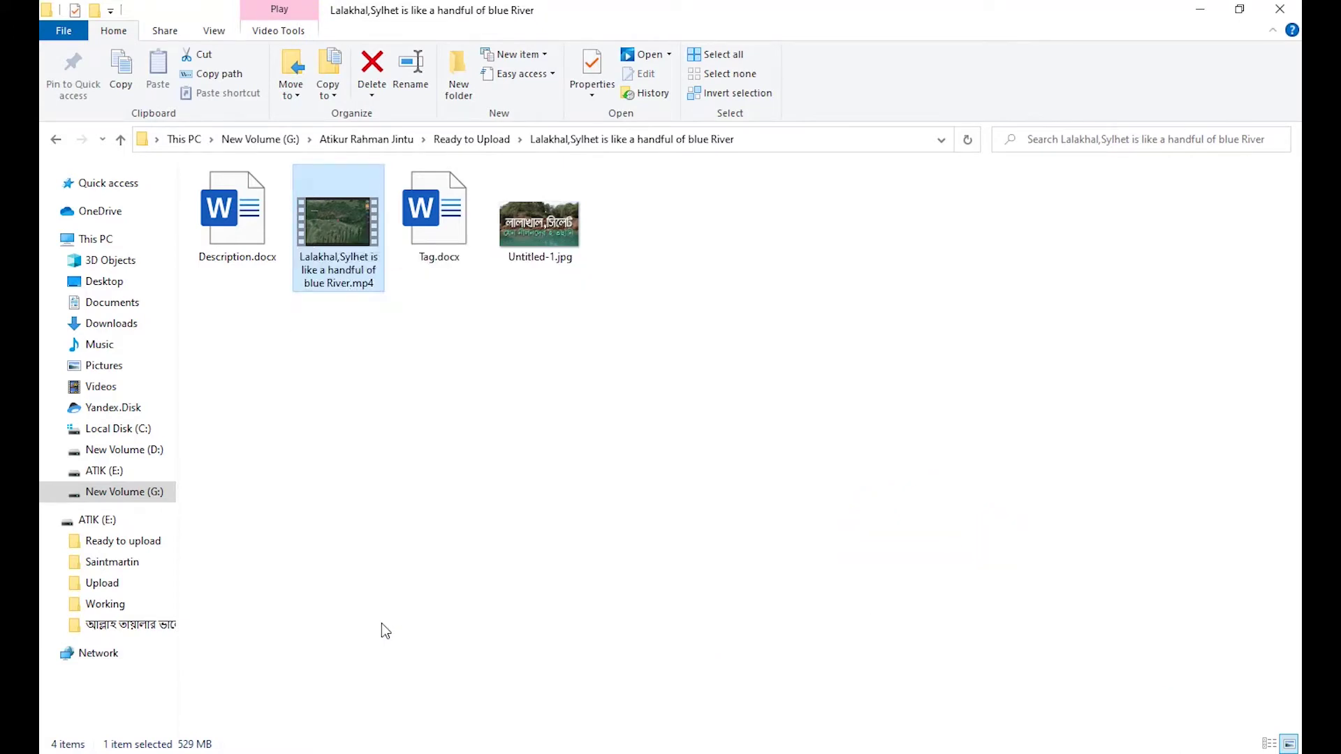
Step: Rename the image Untitled-1.jpg to "Lalakhal,Sylhet is like a handful of blue River.jpg" using the copied title
left_click(539, 246)
right_click(538, 246)
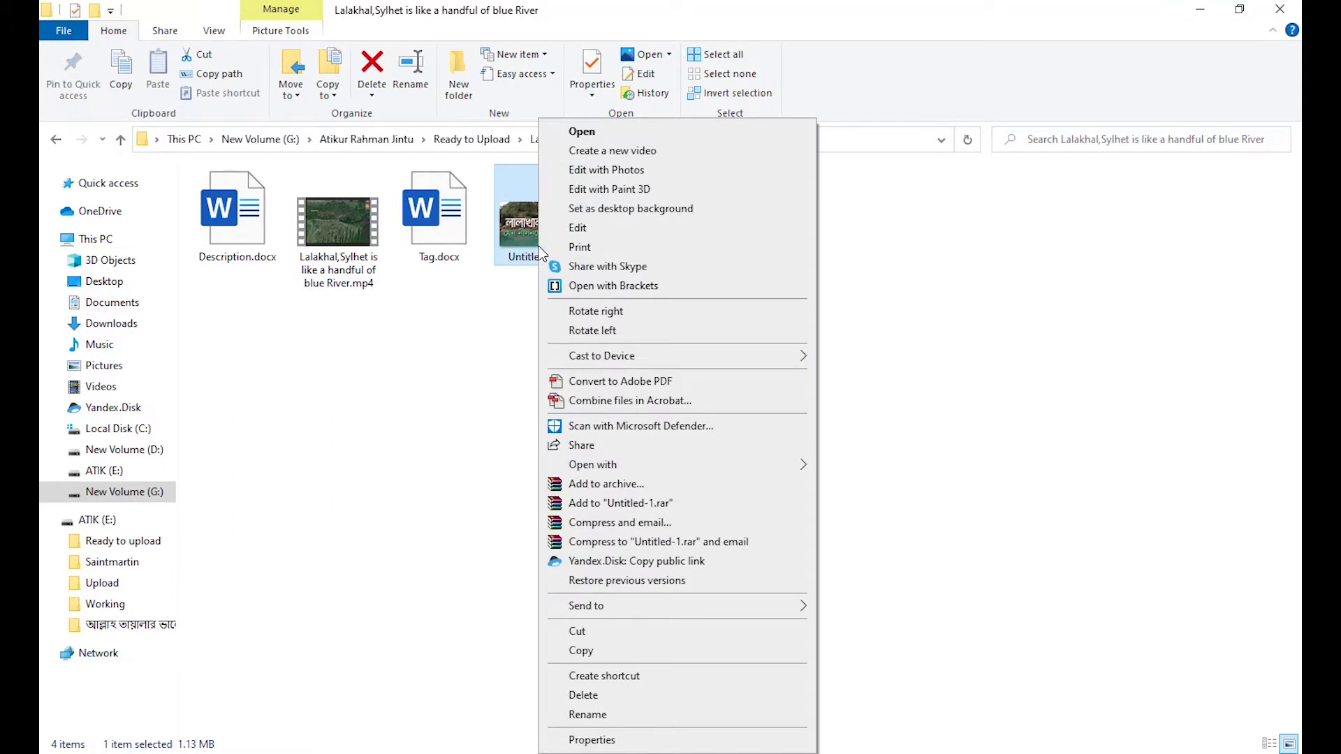
left_click(609, 715)
key("ctrl+v")
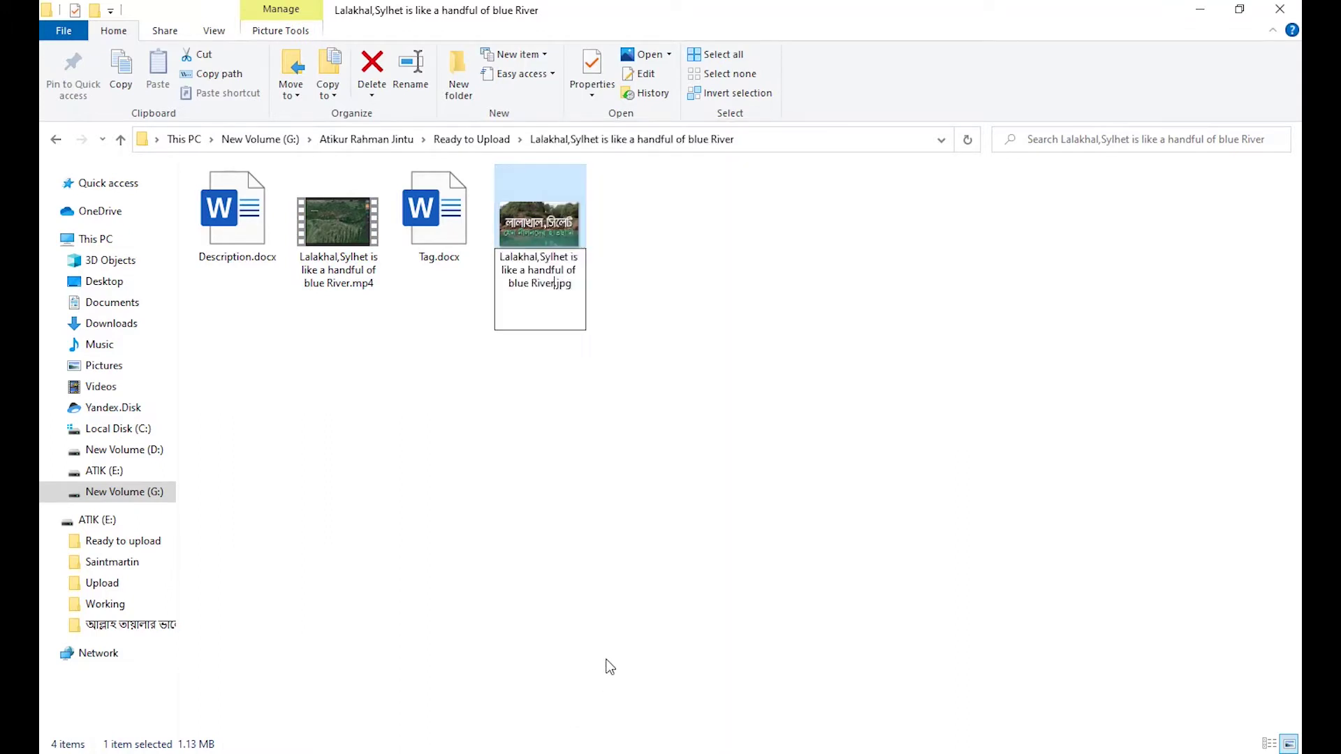
left_click(701, 500)
left_click(730, 316)
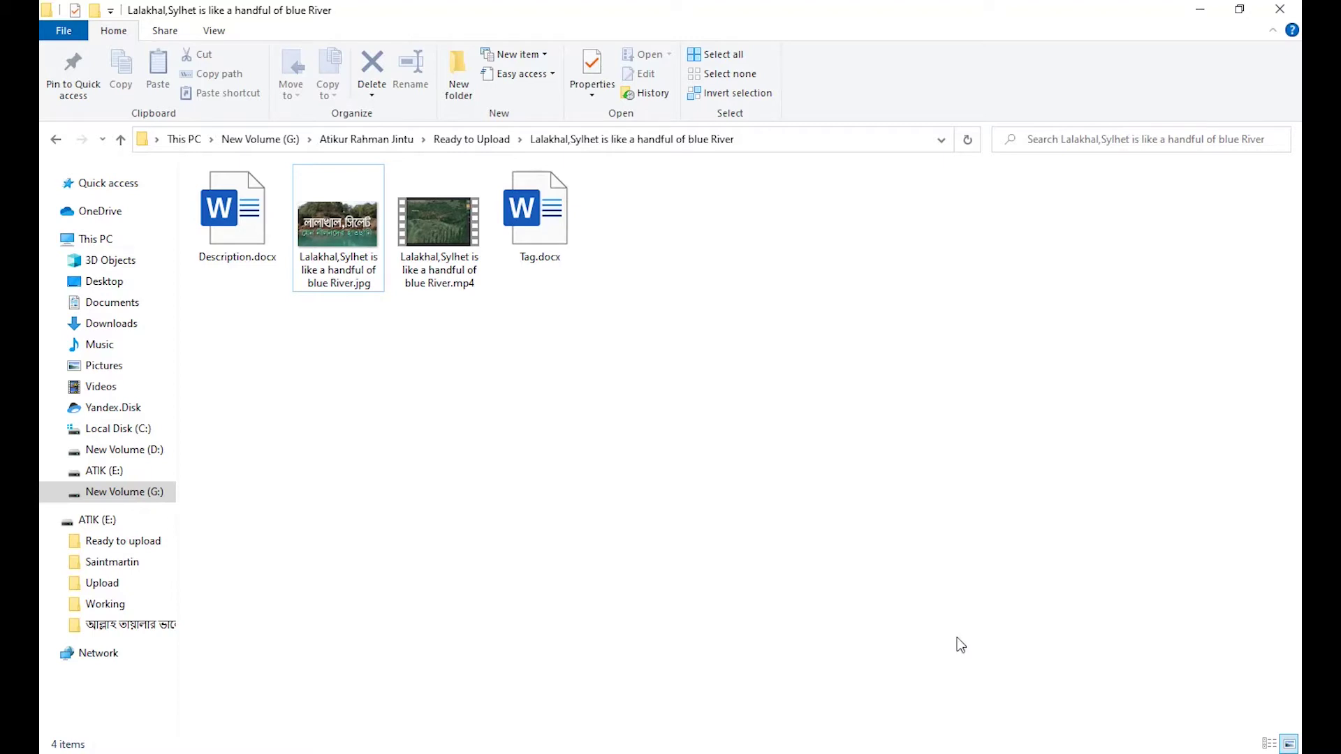
Step: In the MP4 video's detailed file properties, set Title to "Lalakhal,Sylhet is like a handful of blue River"
left_click(447, 241)
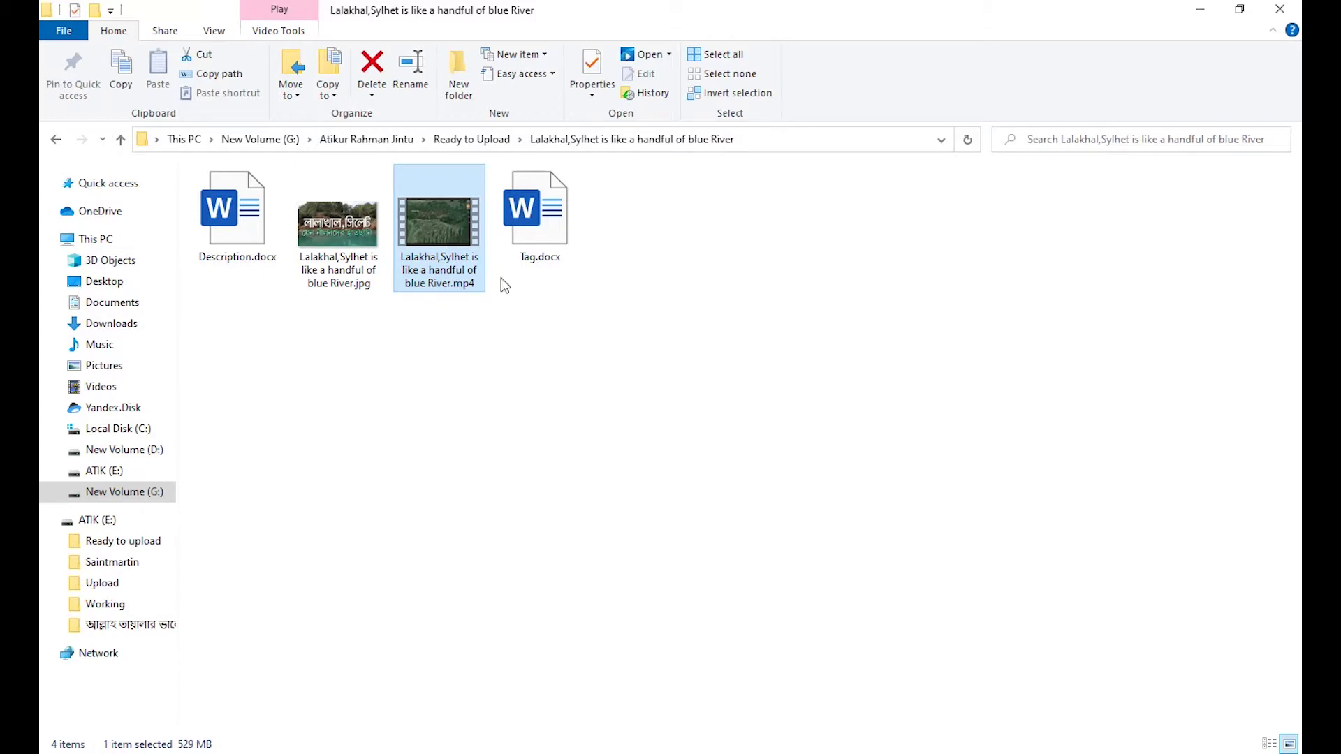
left_click(569, 344)
left_click(450, 227)
right_click(452, 233)
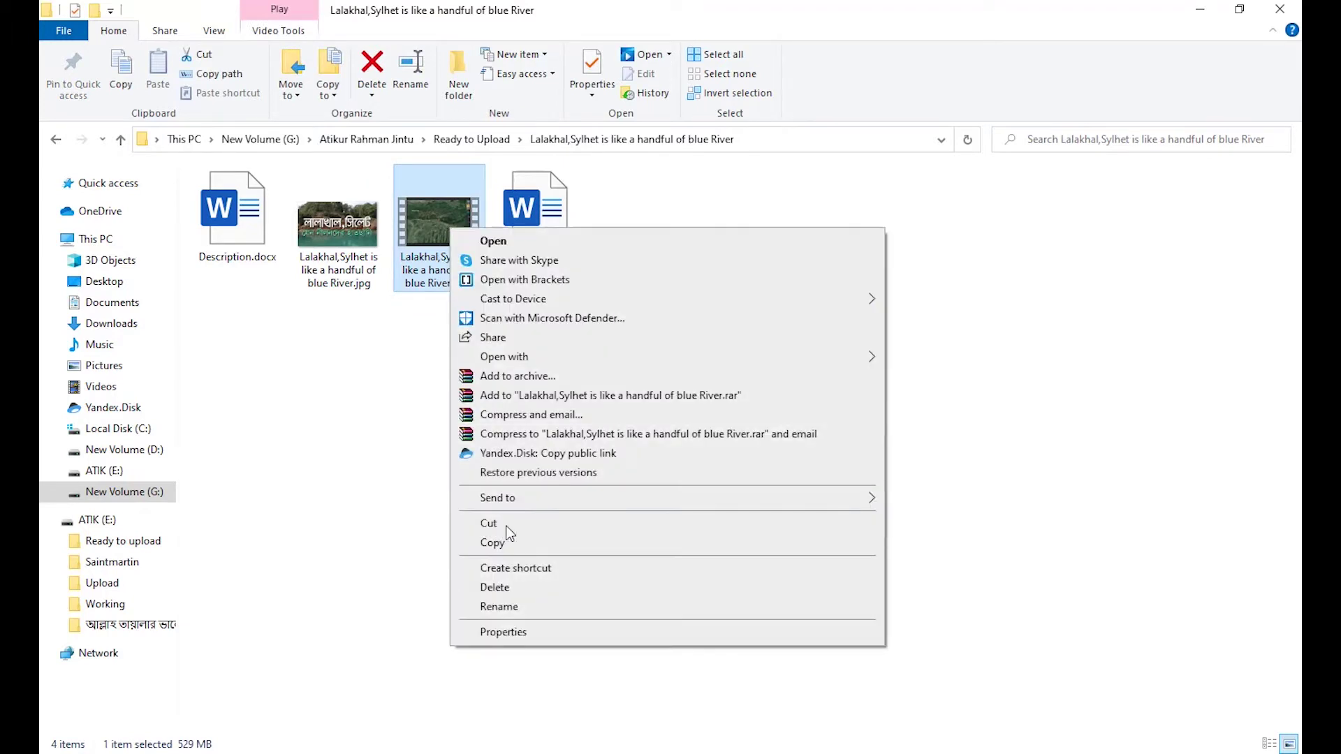
left_click(527, 633)
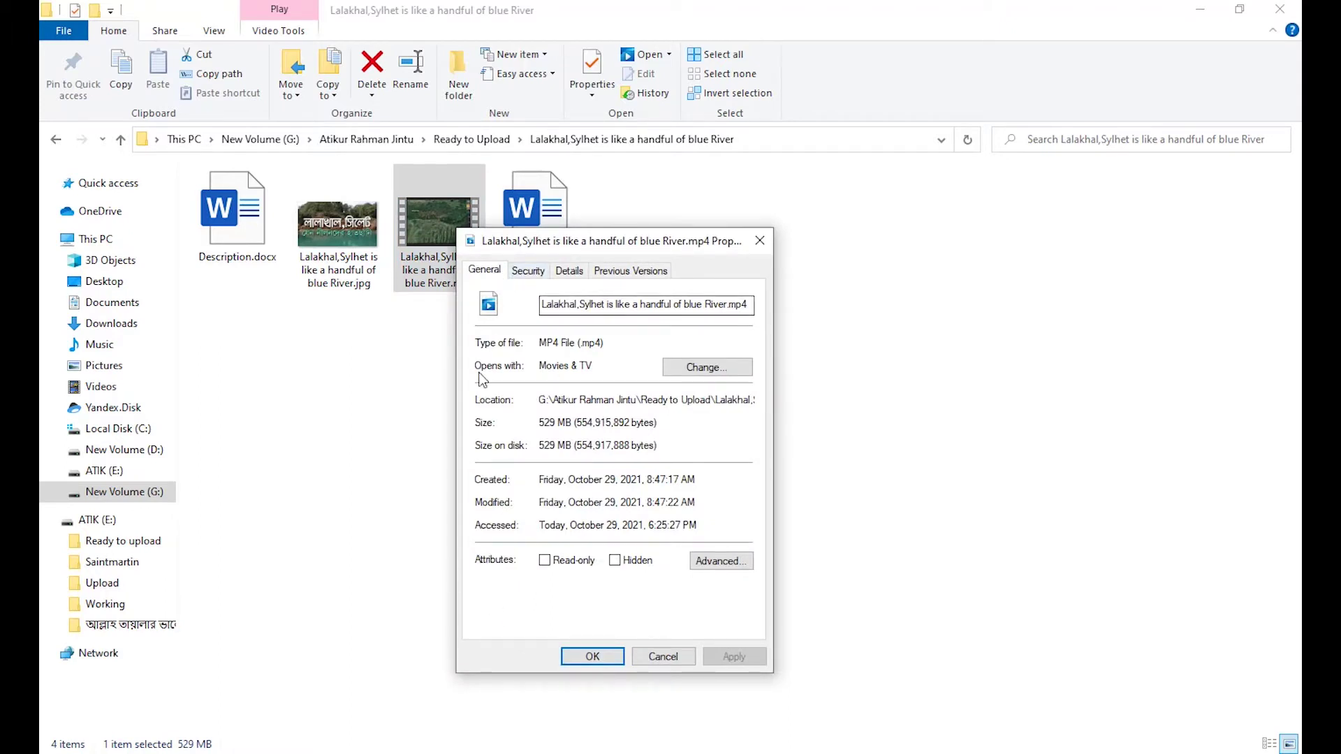
left_click(570, 272)
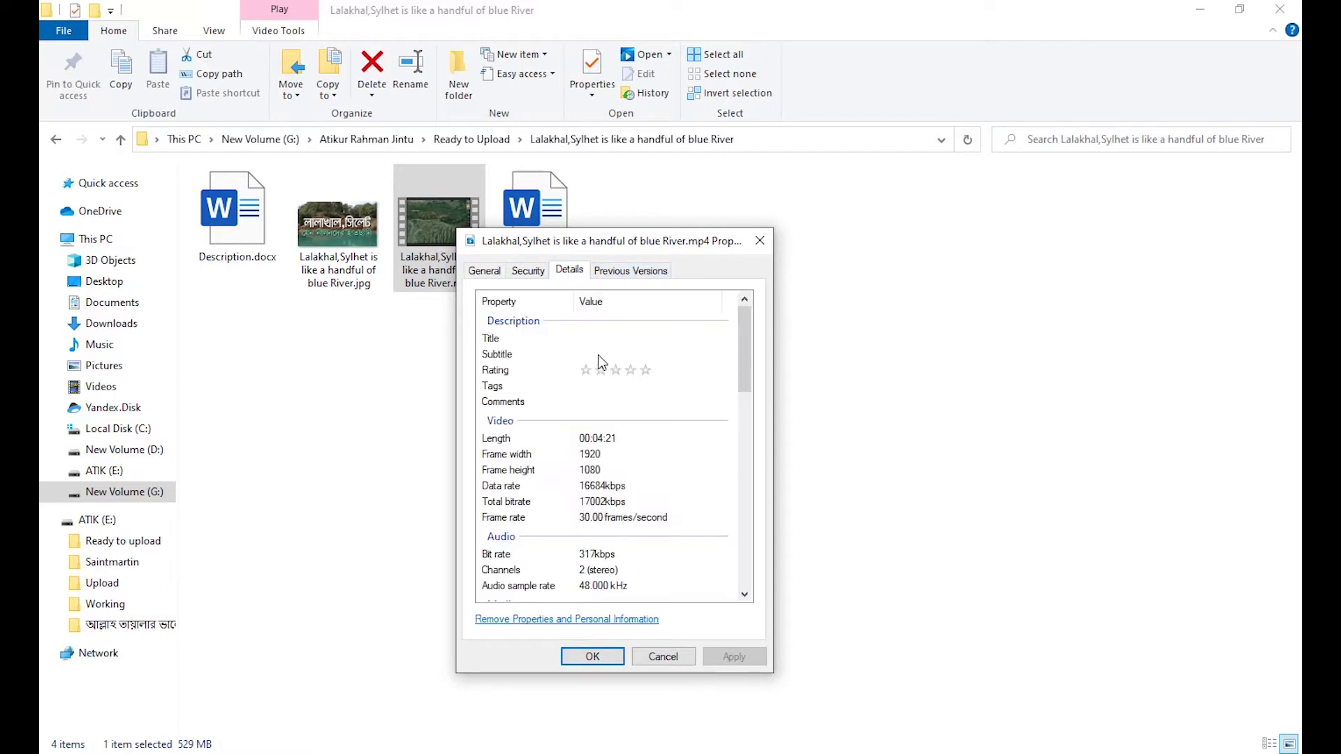
left_click(588, 338)
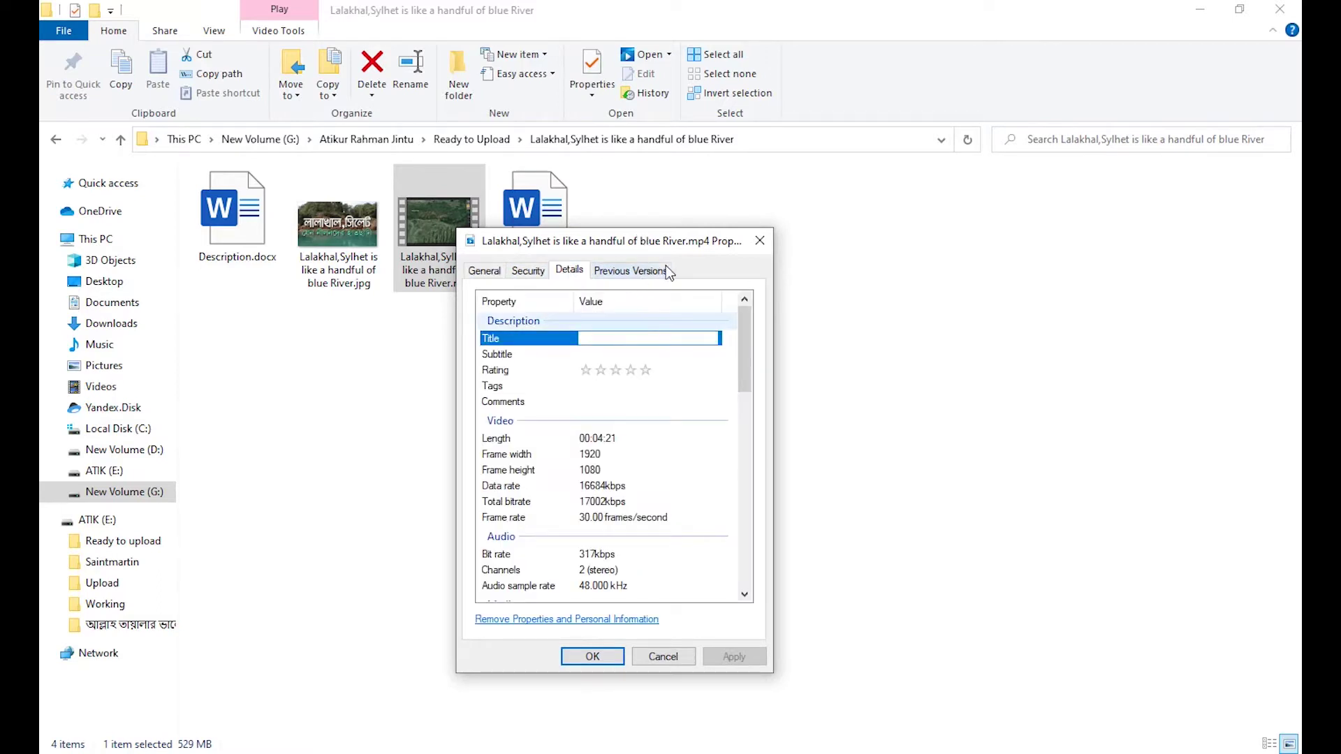
key("ctrl+v")
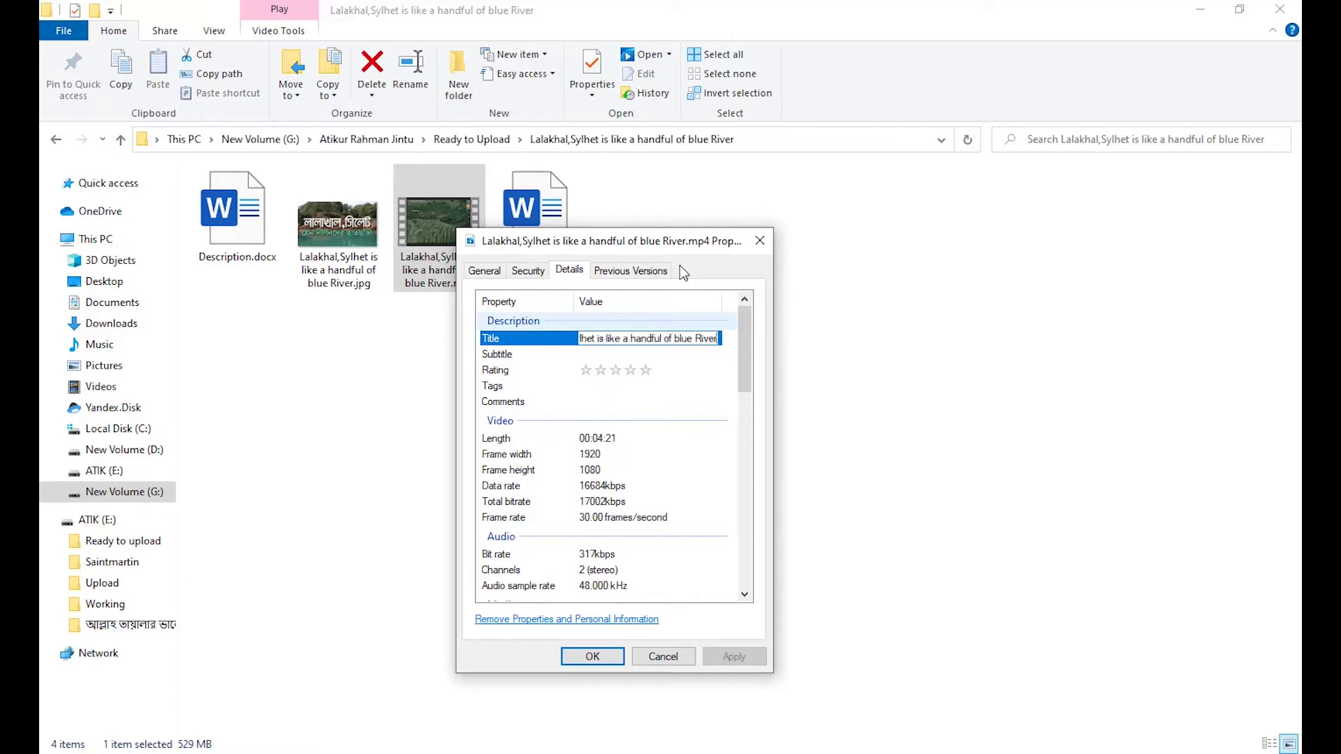
Step: Set the video's Subtitle to "Lalakhal,Sylhet is like a handful of blue River" and its Rating to five stars
left_click(591, 350)
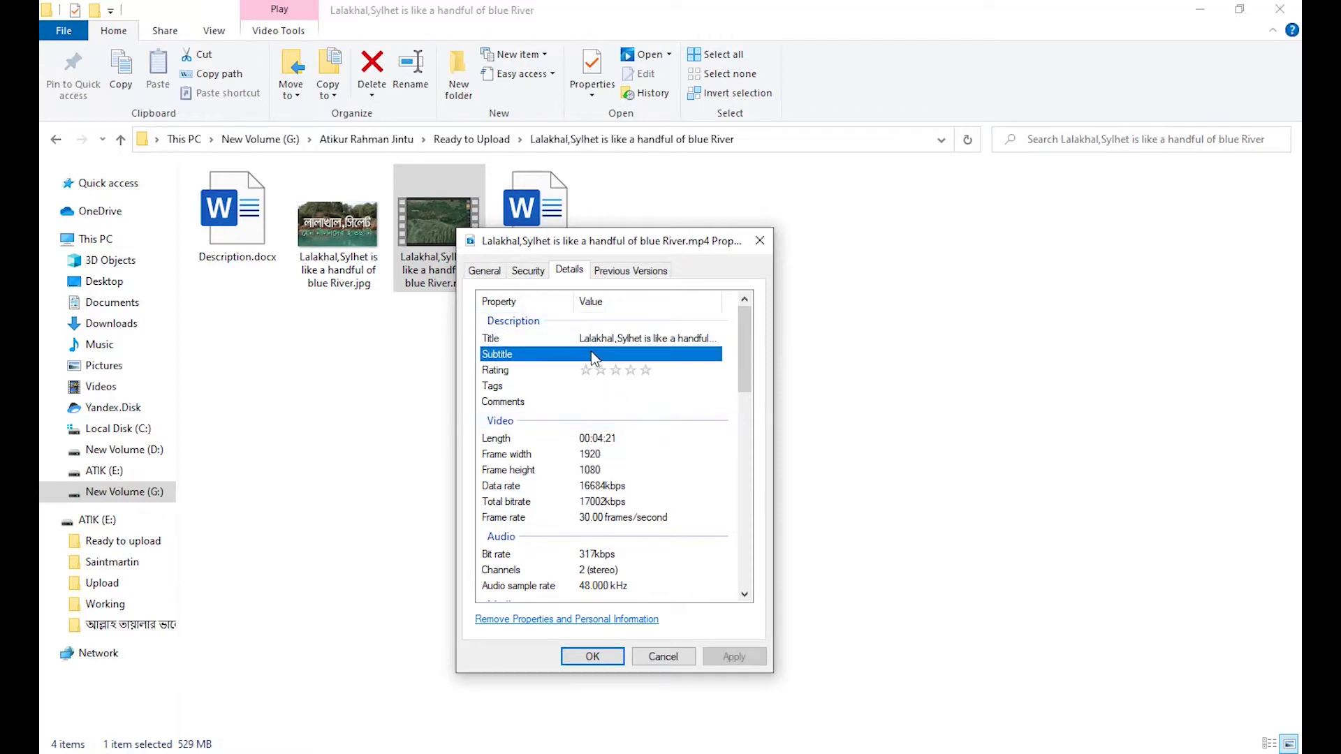
key("ctrl+v")
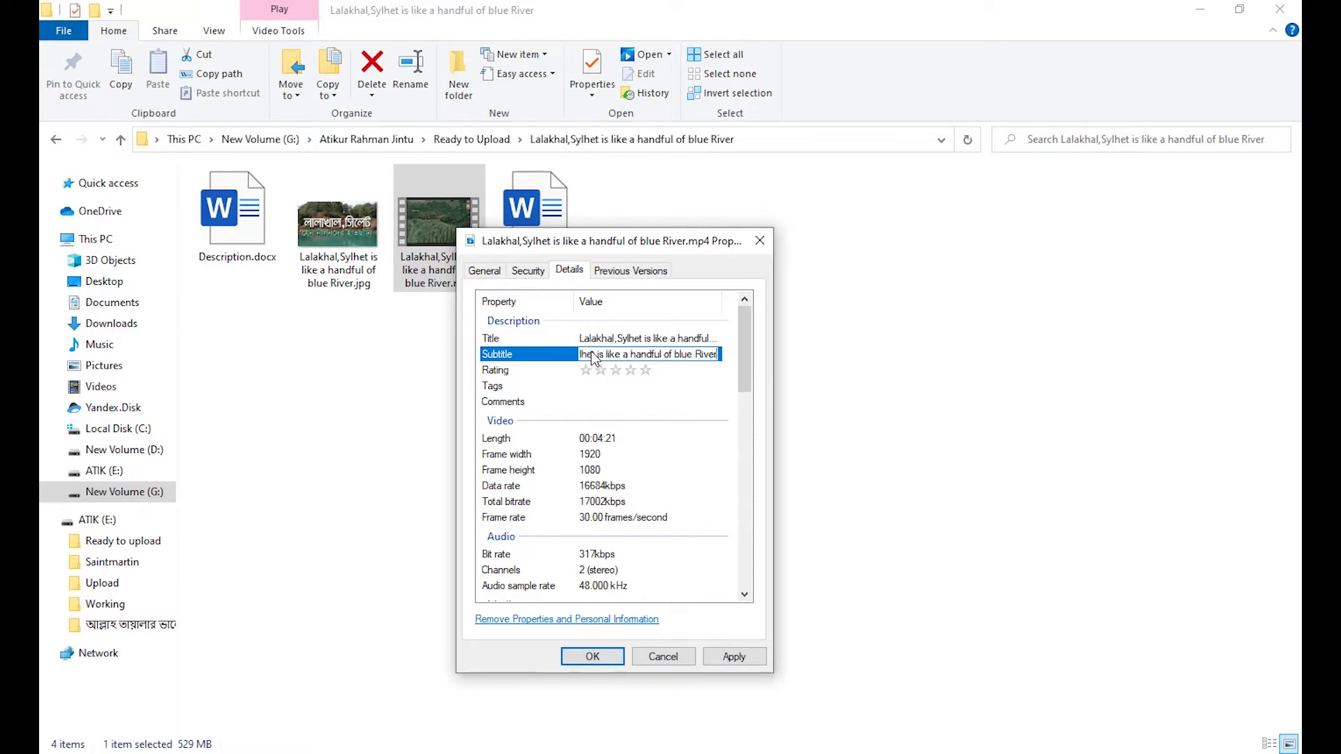
left_click(668, 397)
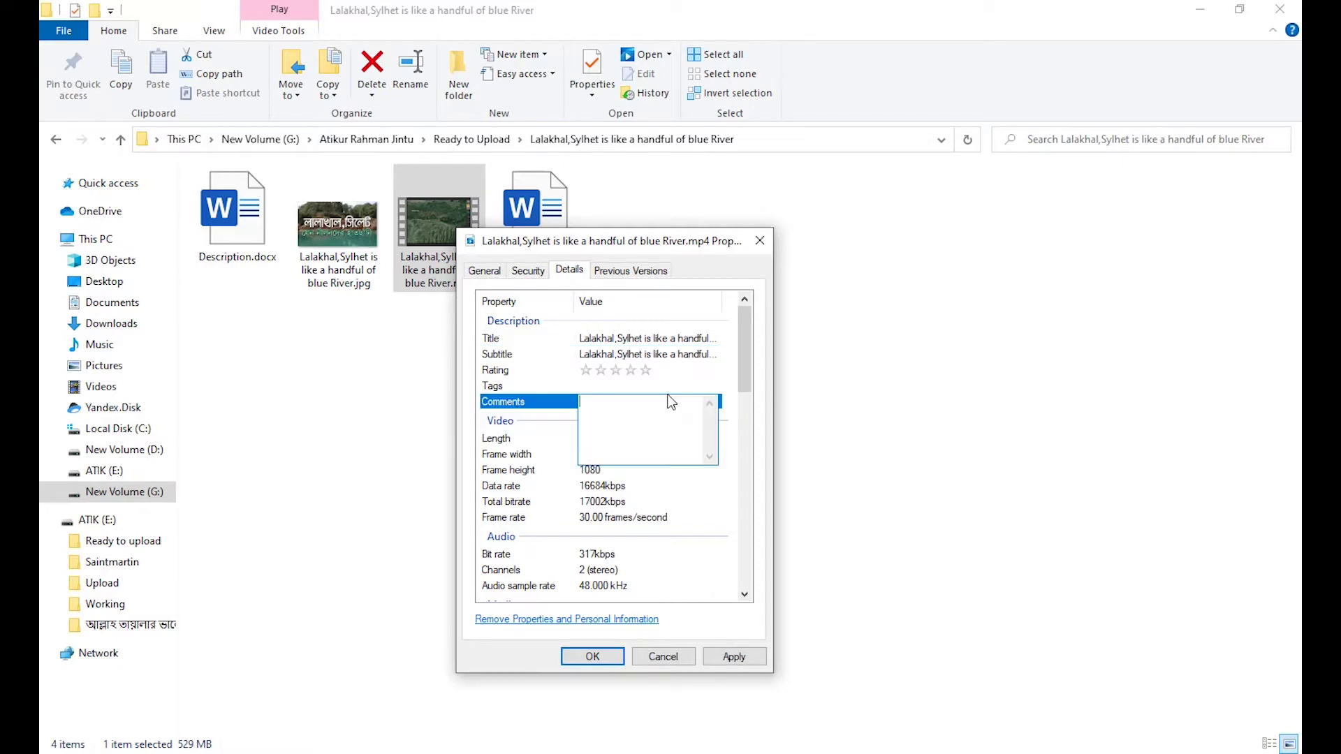
left_click(590, 375)
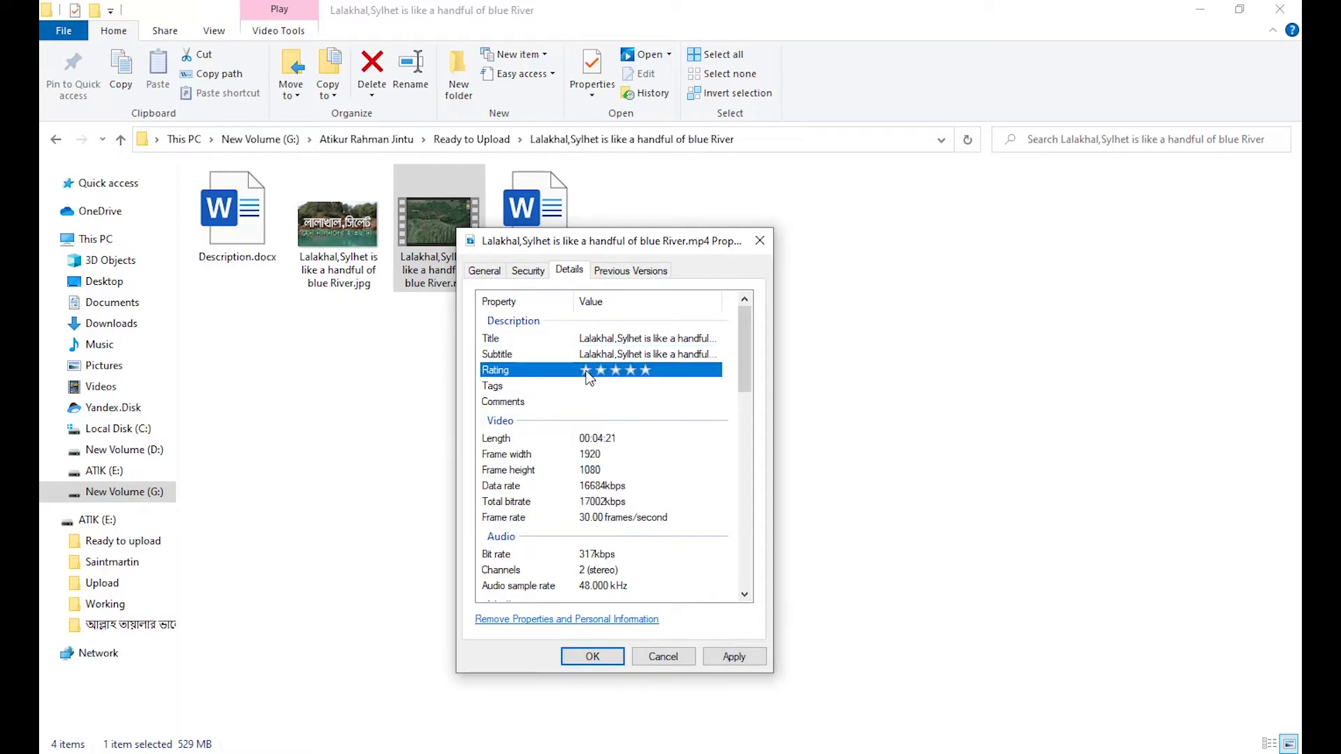
left_click(647, 373)
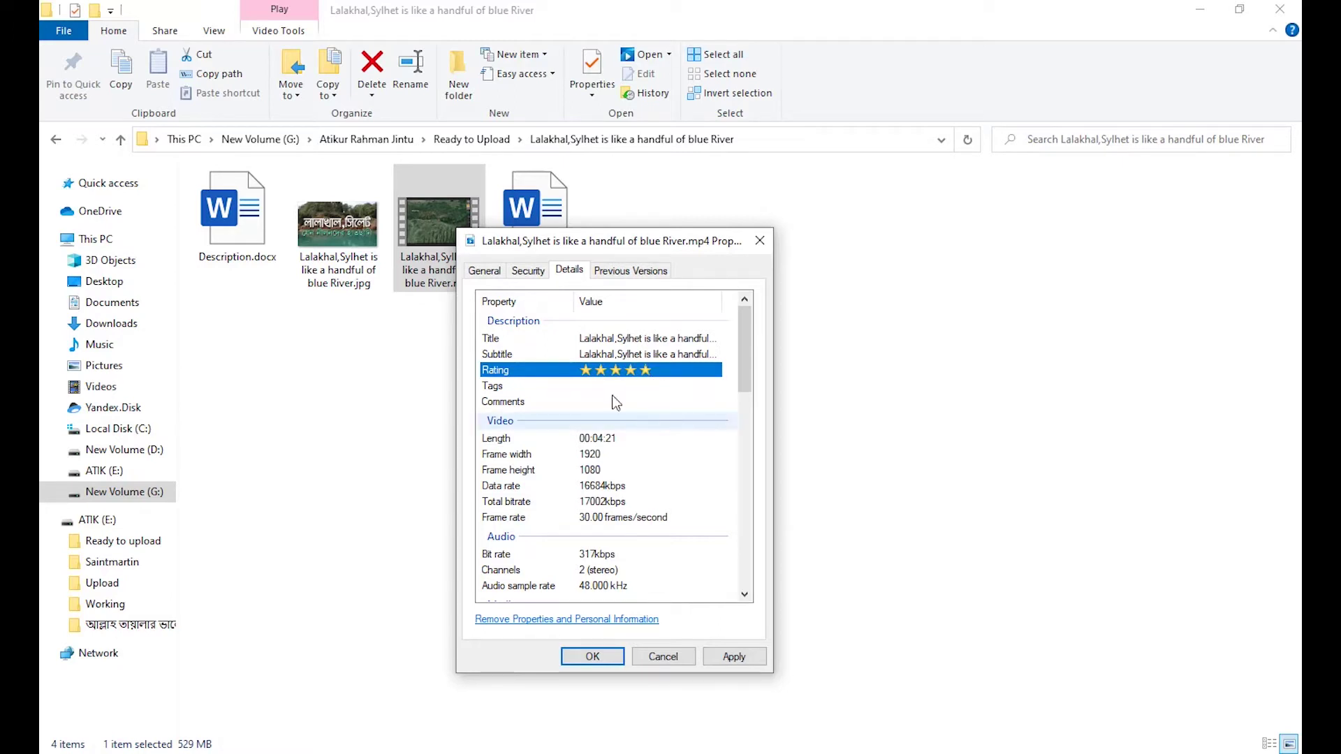
Step: Set the MP4 video's Tags to the full tag list copied from Tag.docx and save its file properties
left_click(595, 386)
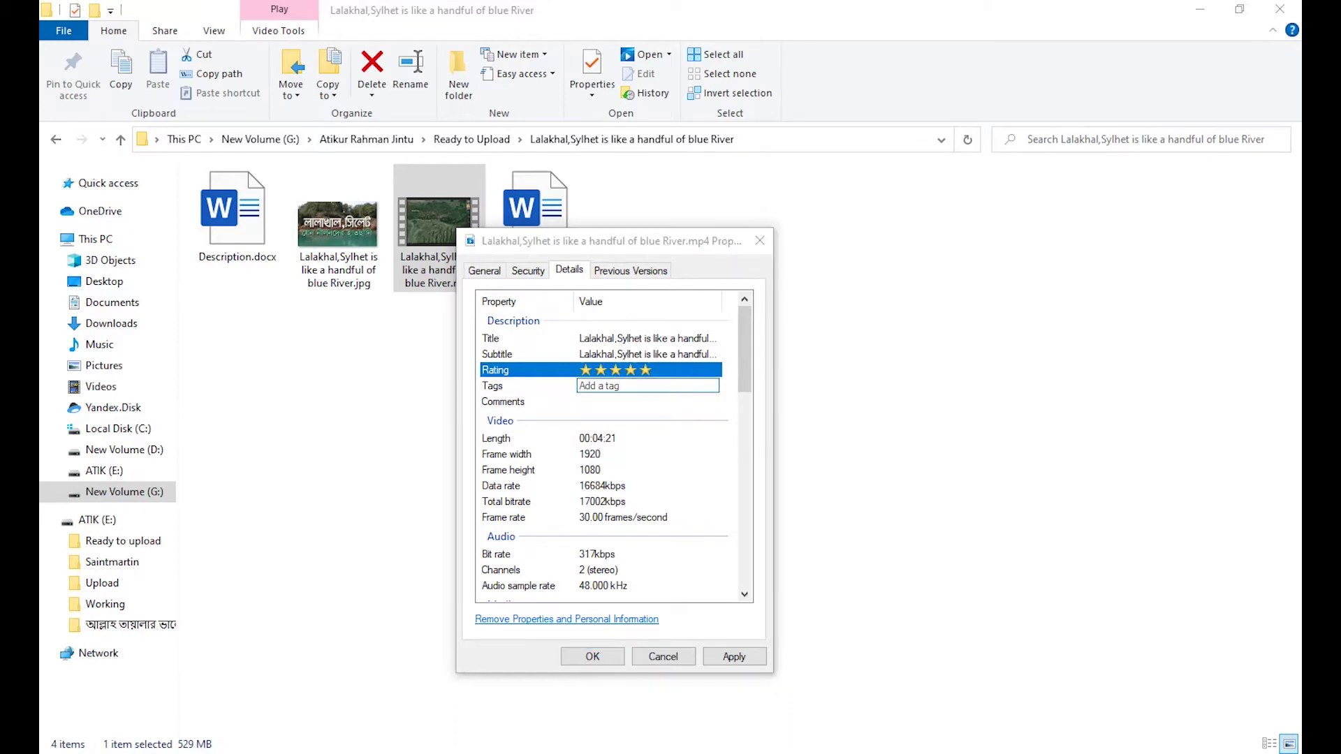
mouse_move(1071, 722)
left_click(1087, 677)
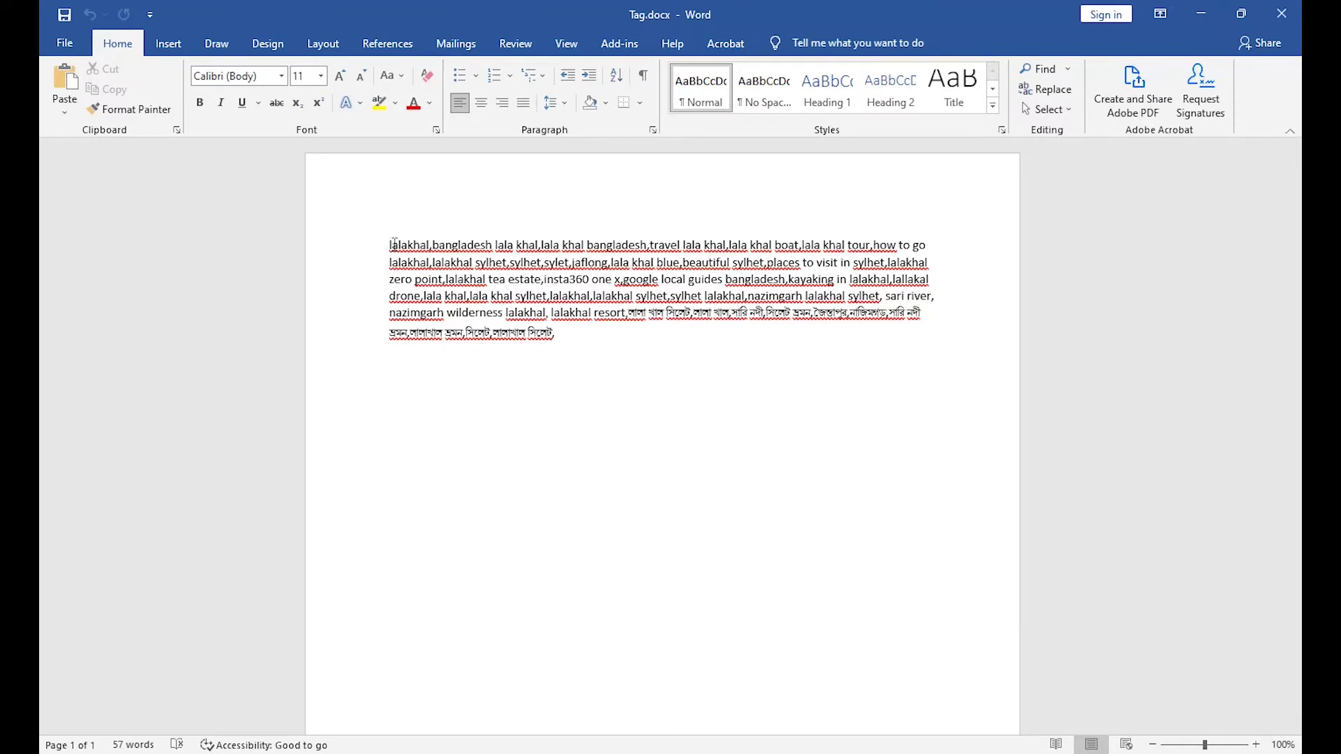
key("ctrl+a")
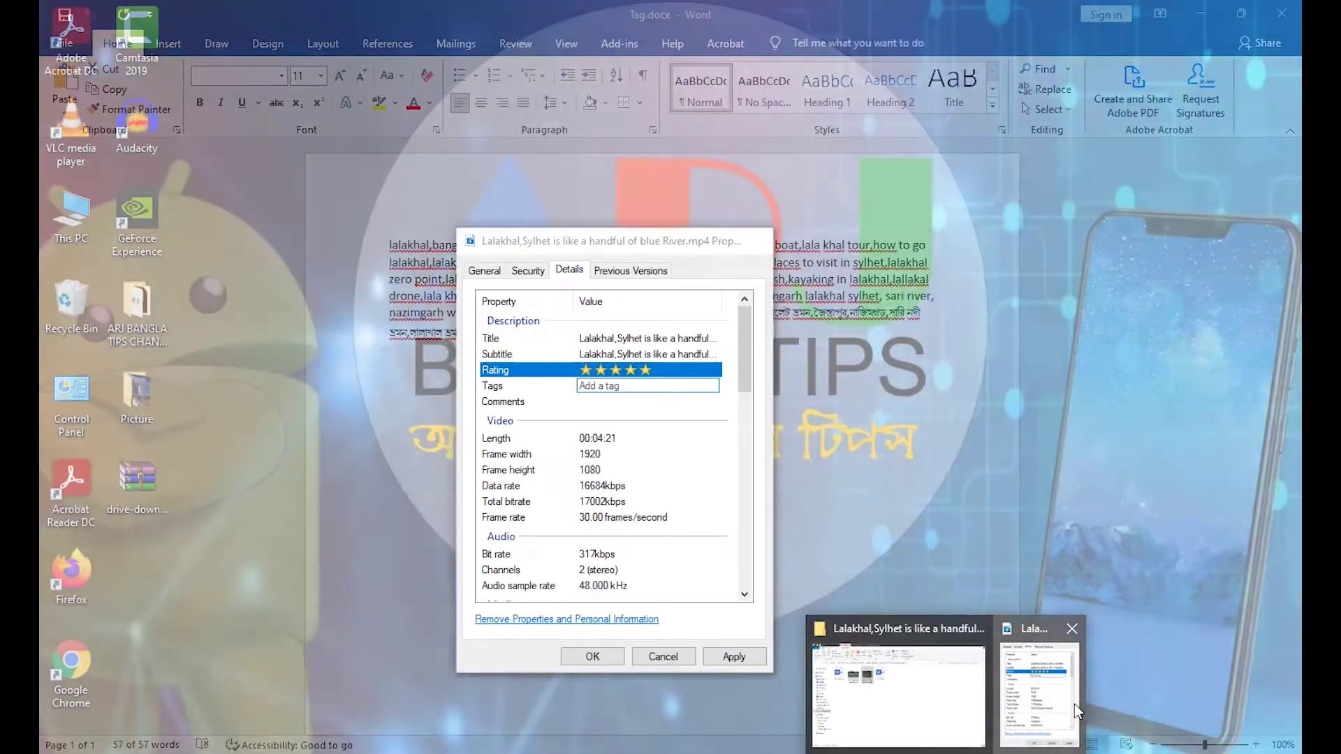
left_click(1074, 704)
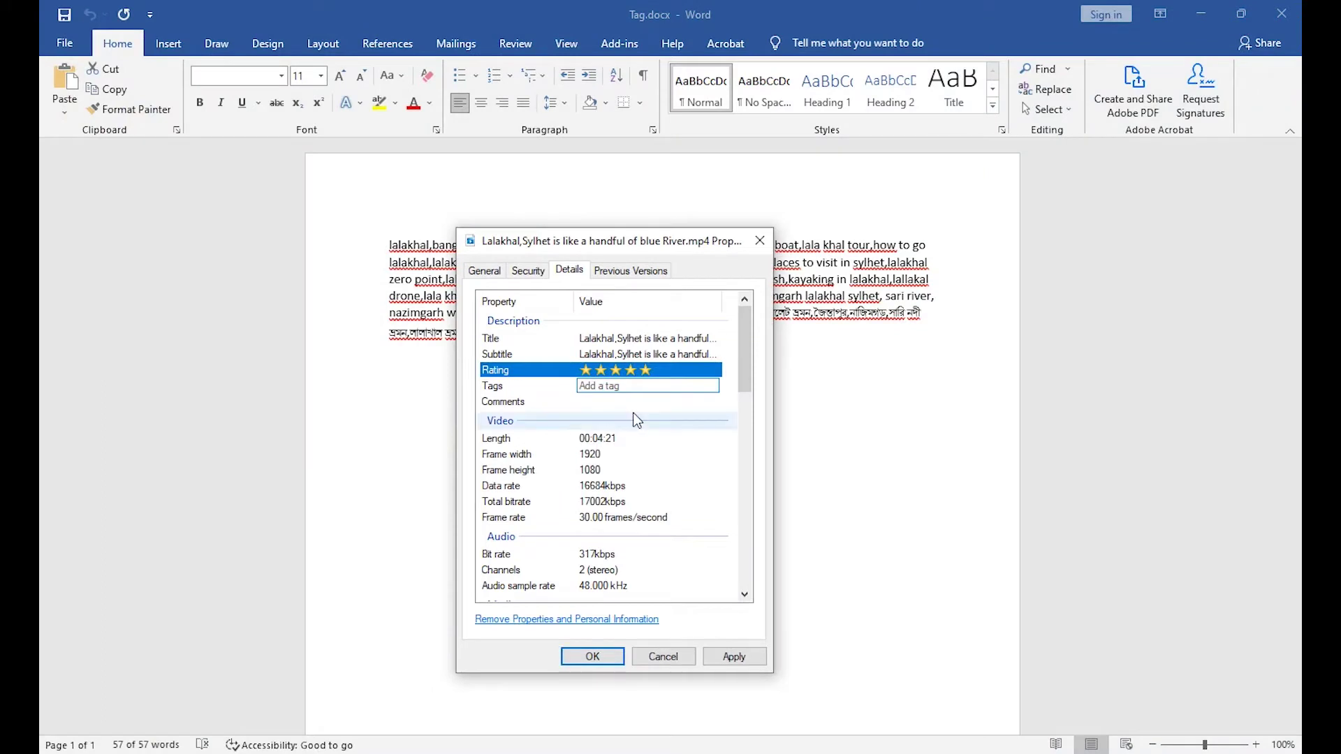
key("ctrl+v")
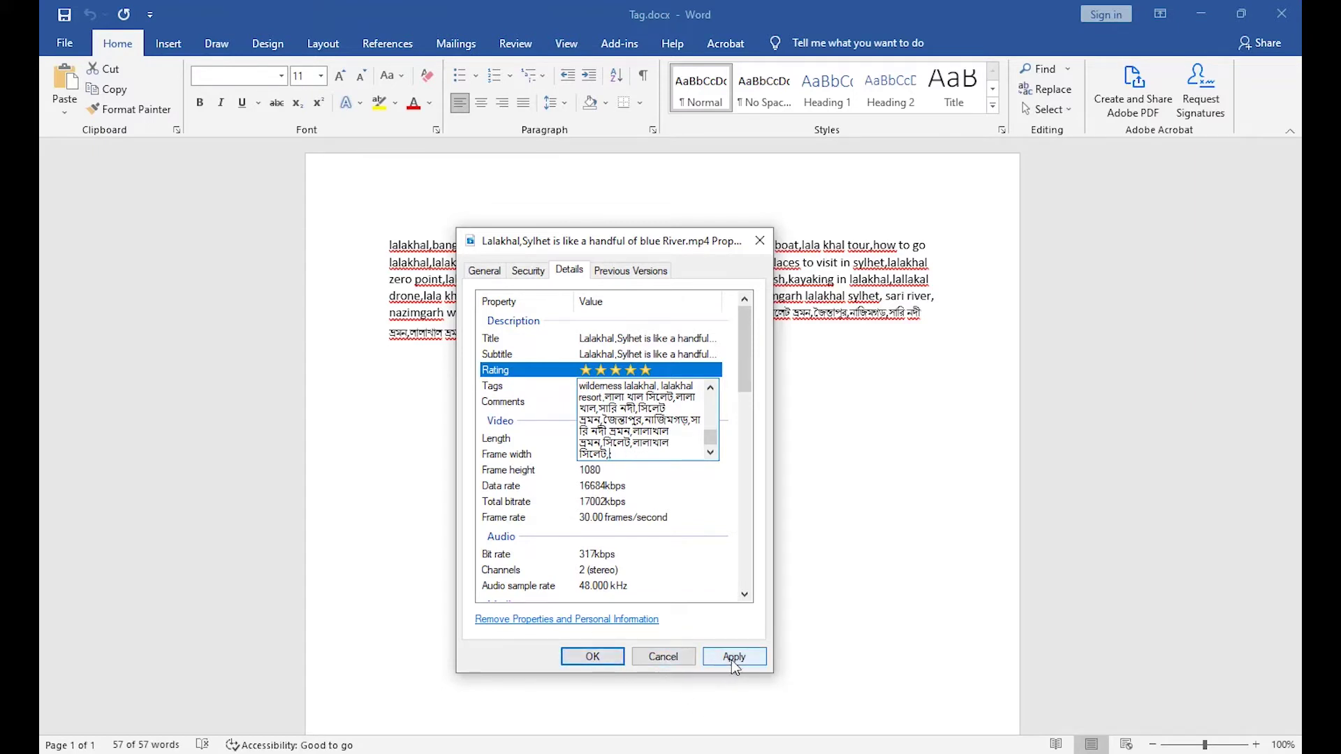
left_click(732, 656)
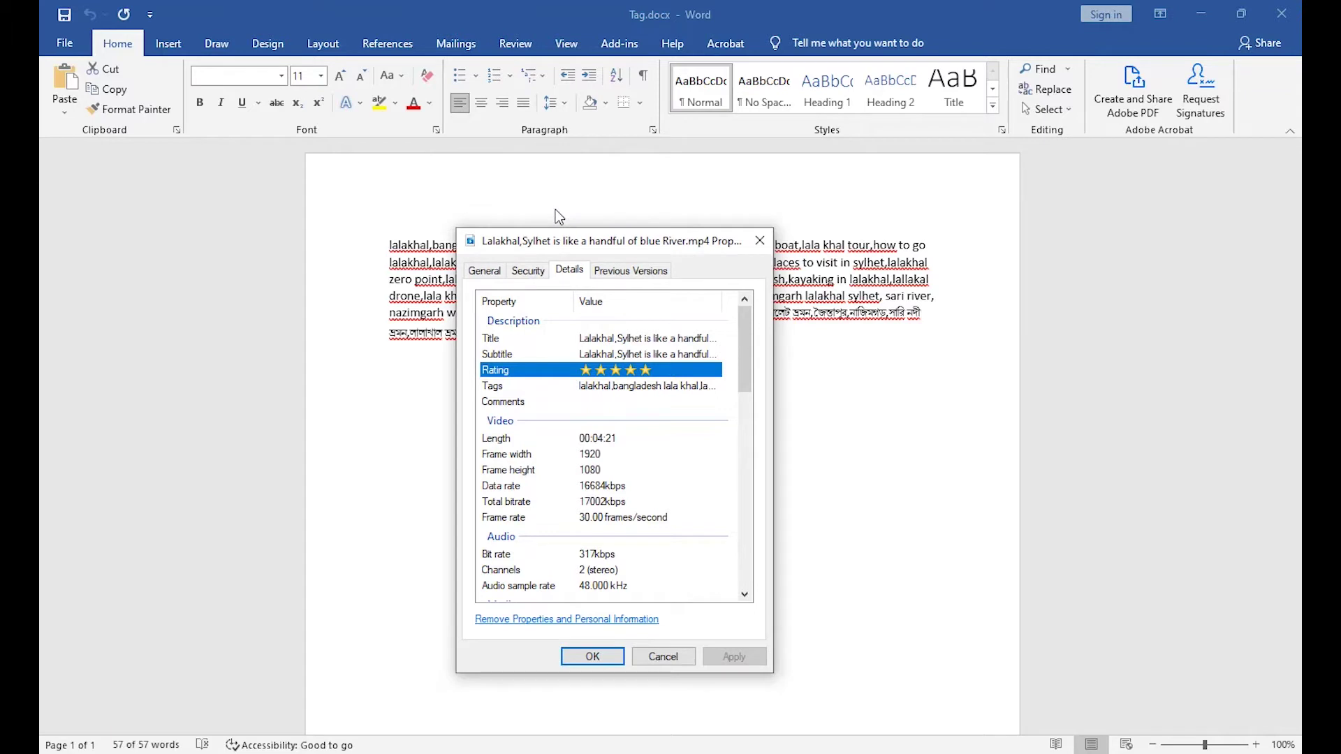
left_click(590, 658)
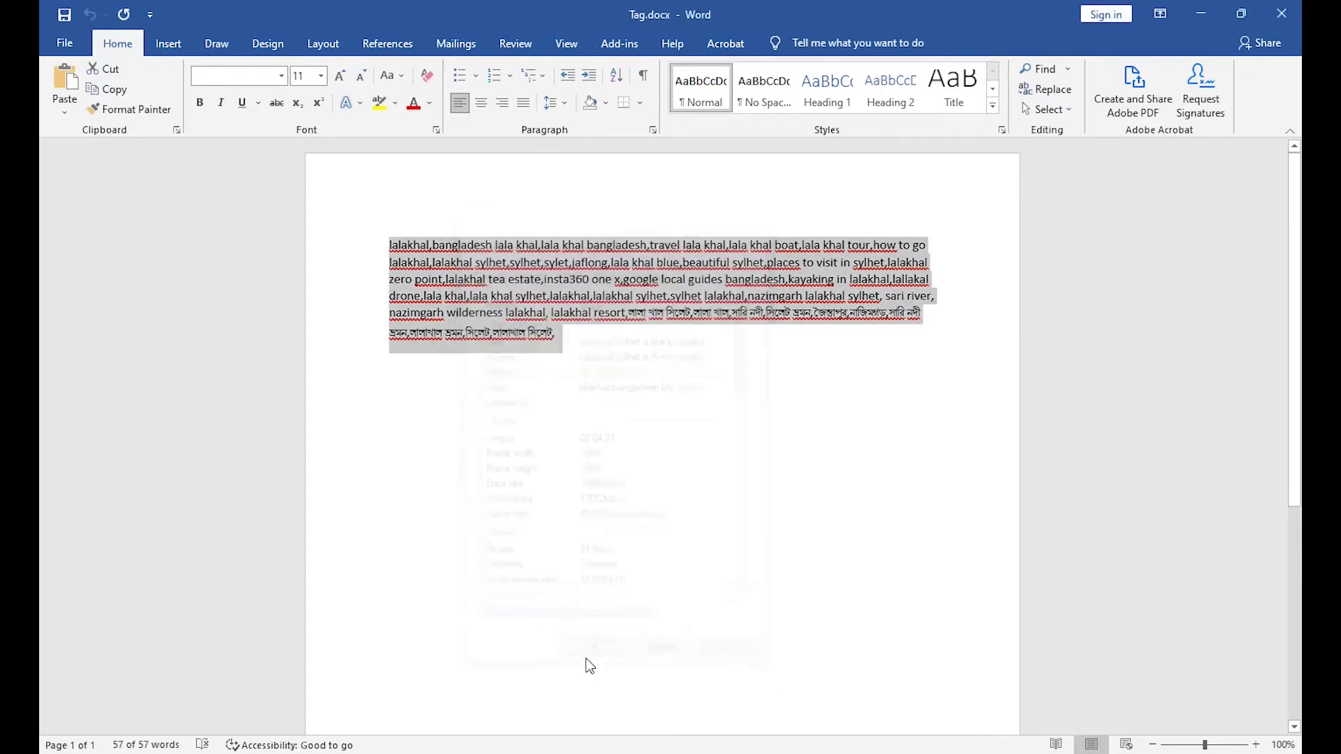
left_click(1198, 13)
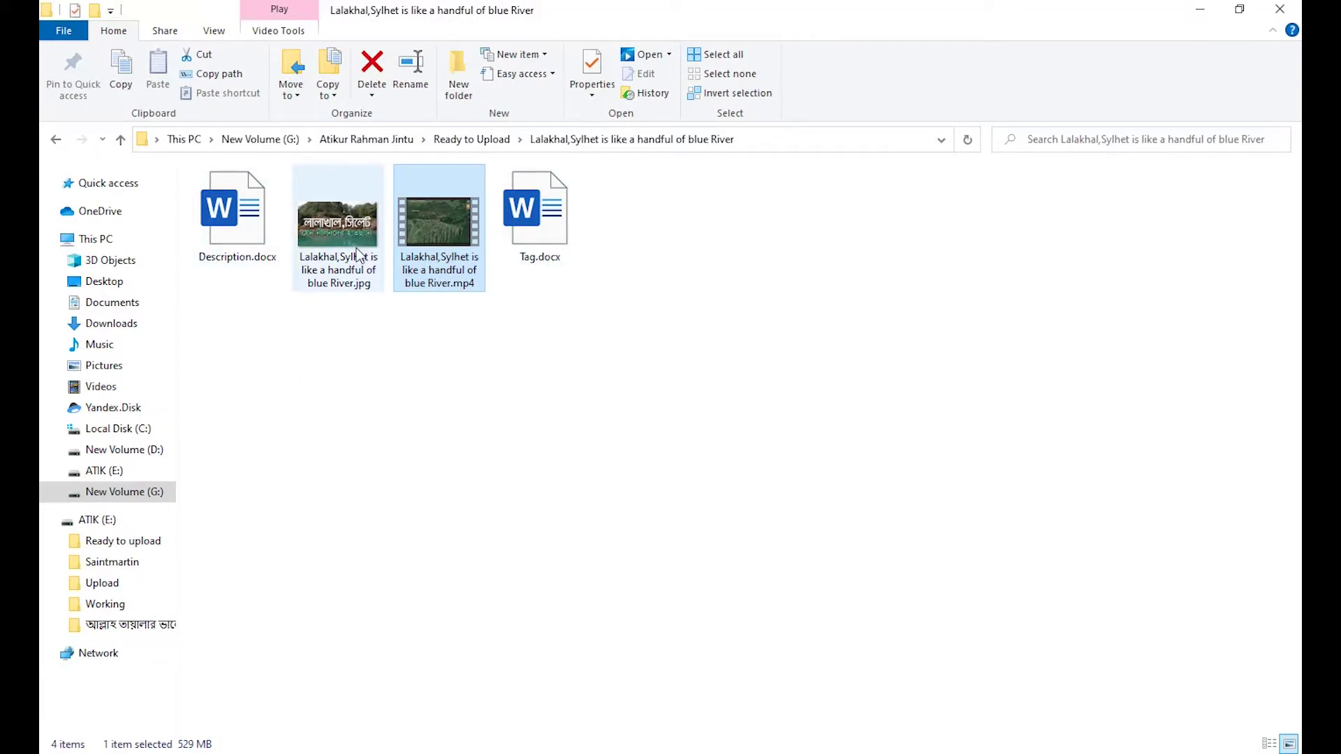
Step: Copy the JPG thumbnail's file name and set its Title property to "Lalakhal,Sylhet is like a handful of blue River"
right_click(321, 231)
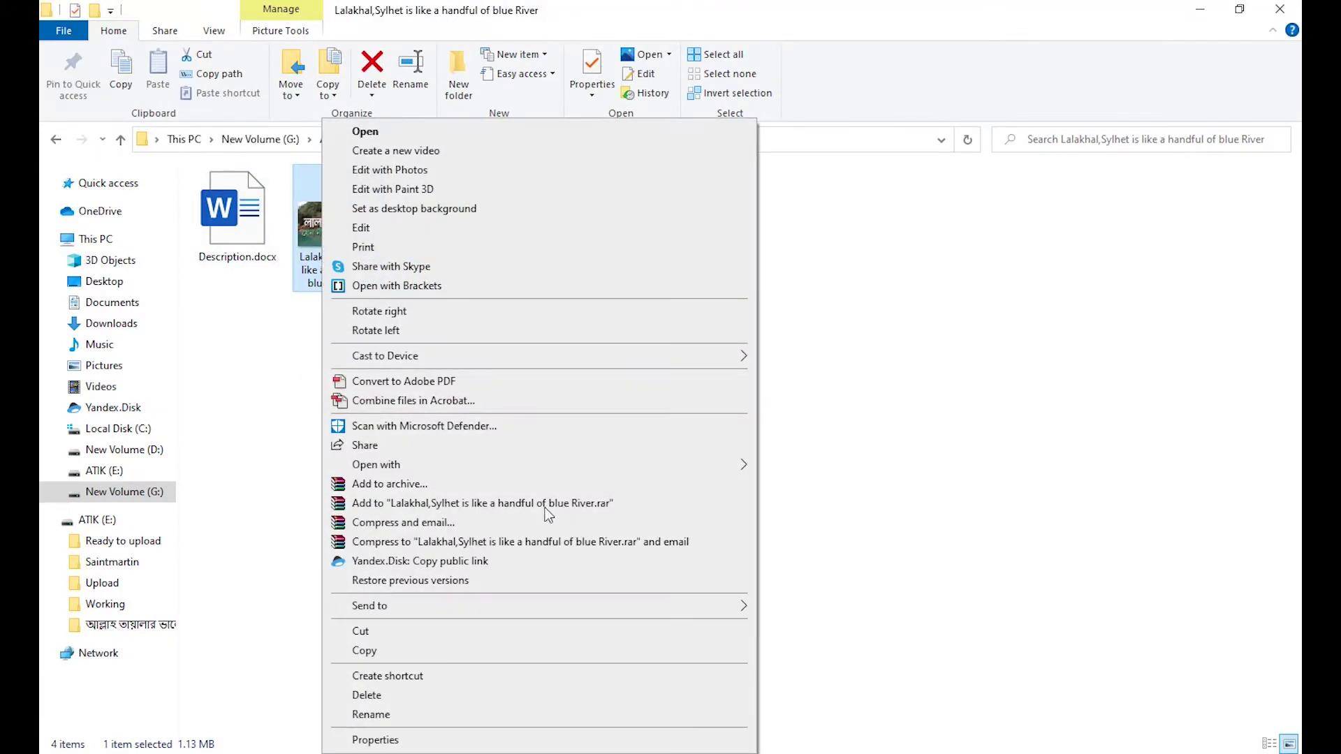
left_click(381, 714)
key("ctrl+c")
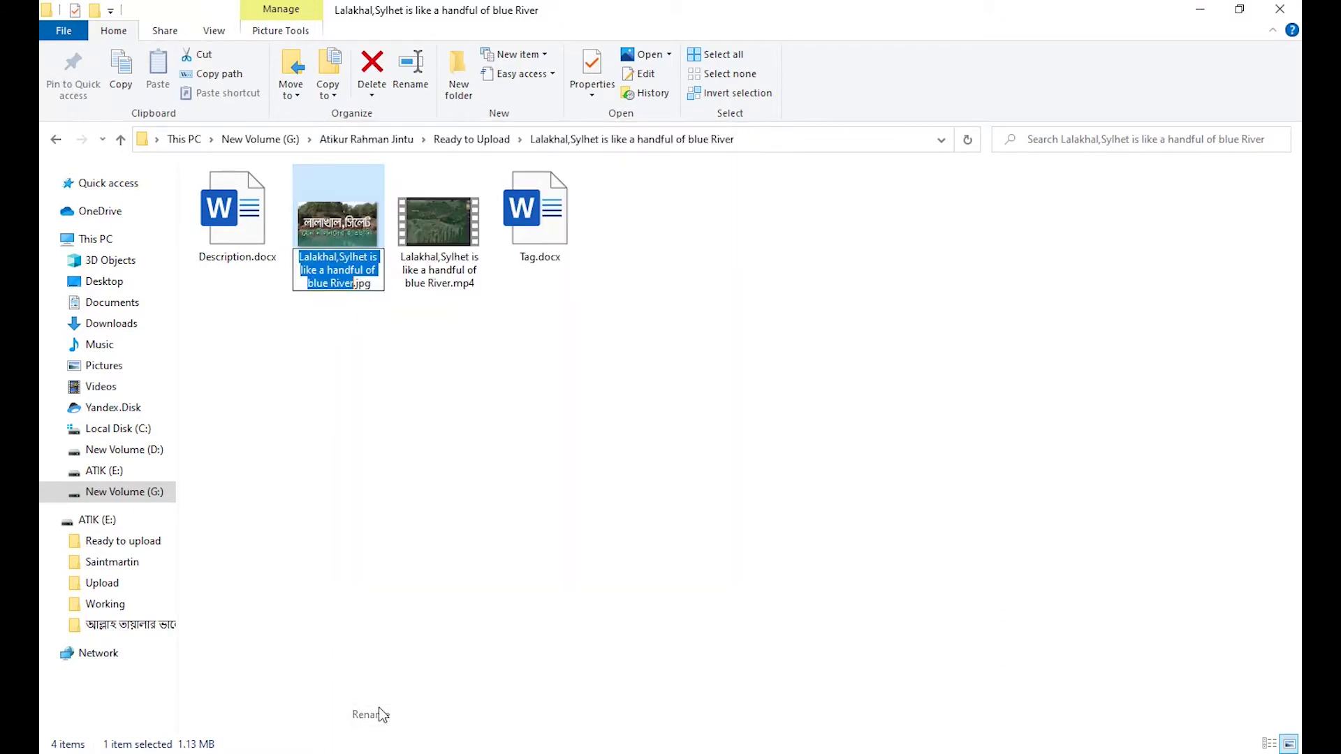
left_click(380, 368)
right_click(355, 246)
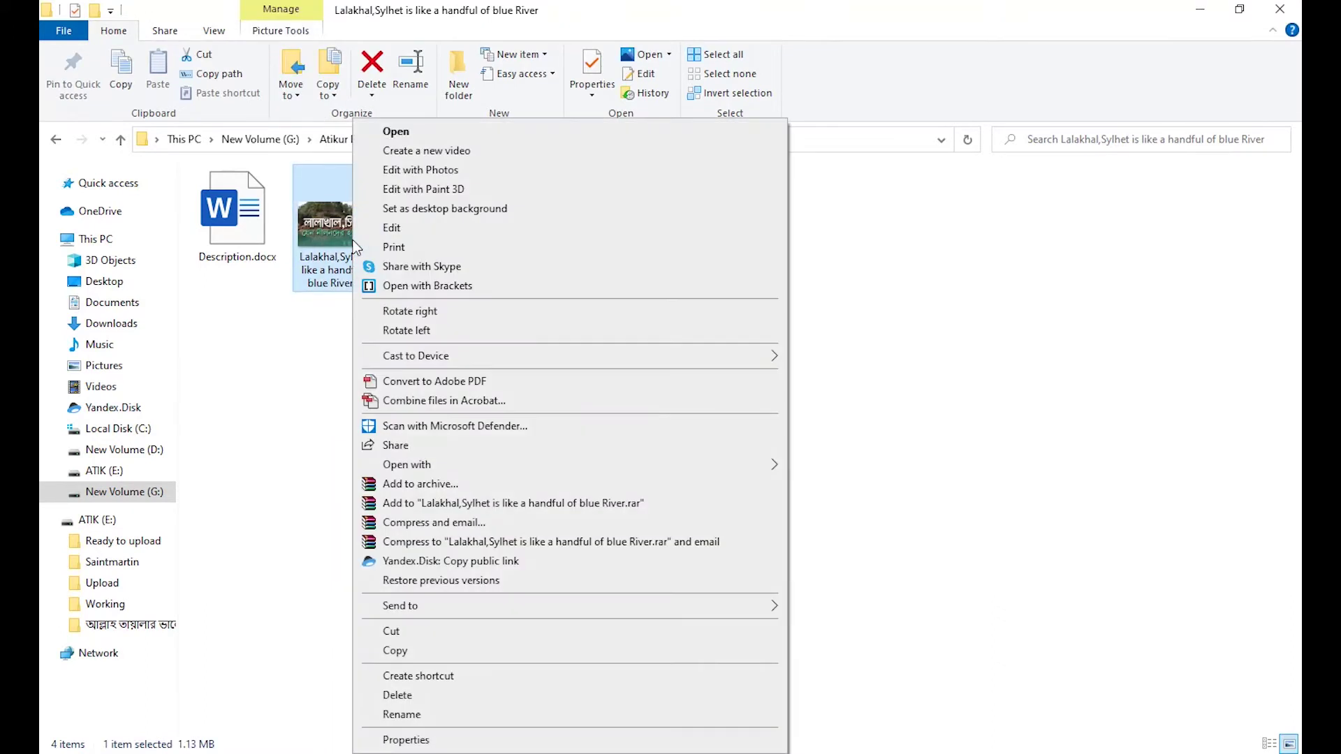
left_click(404, 740)
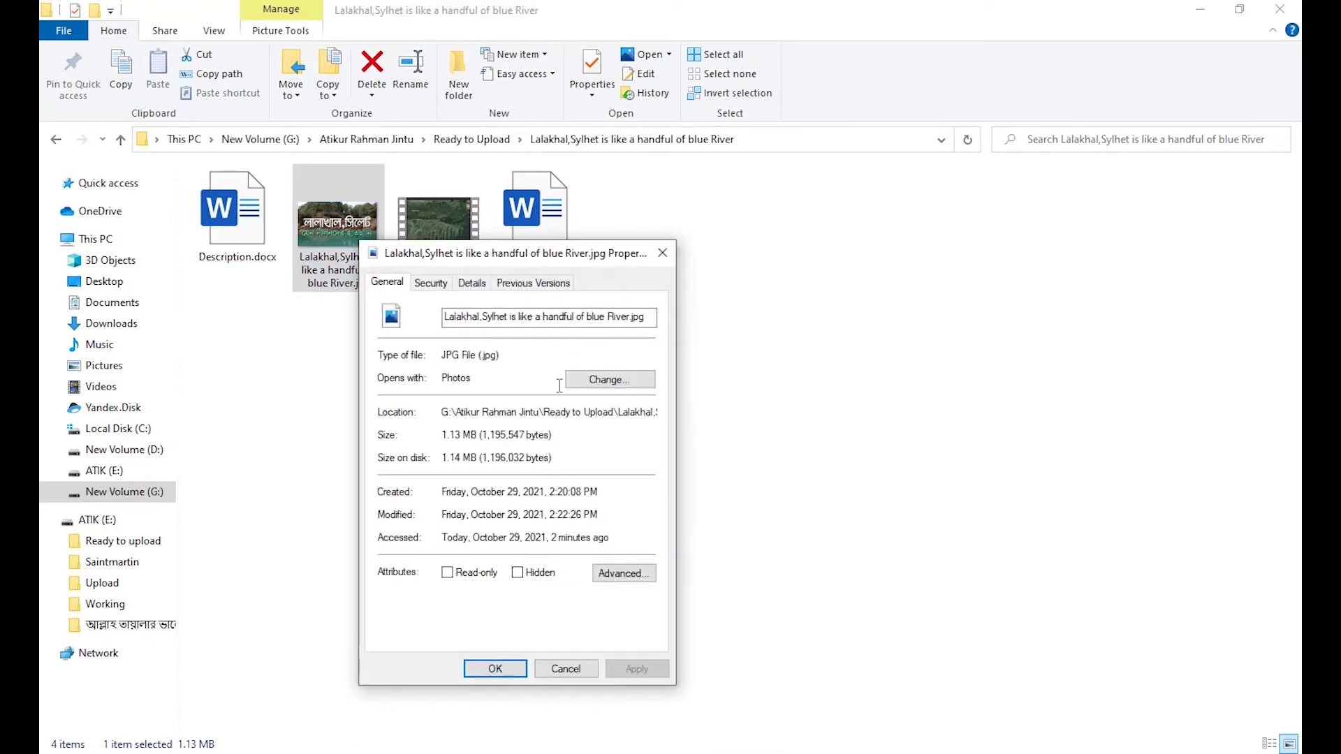
left_click(472, 283)
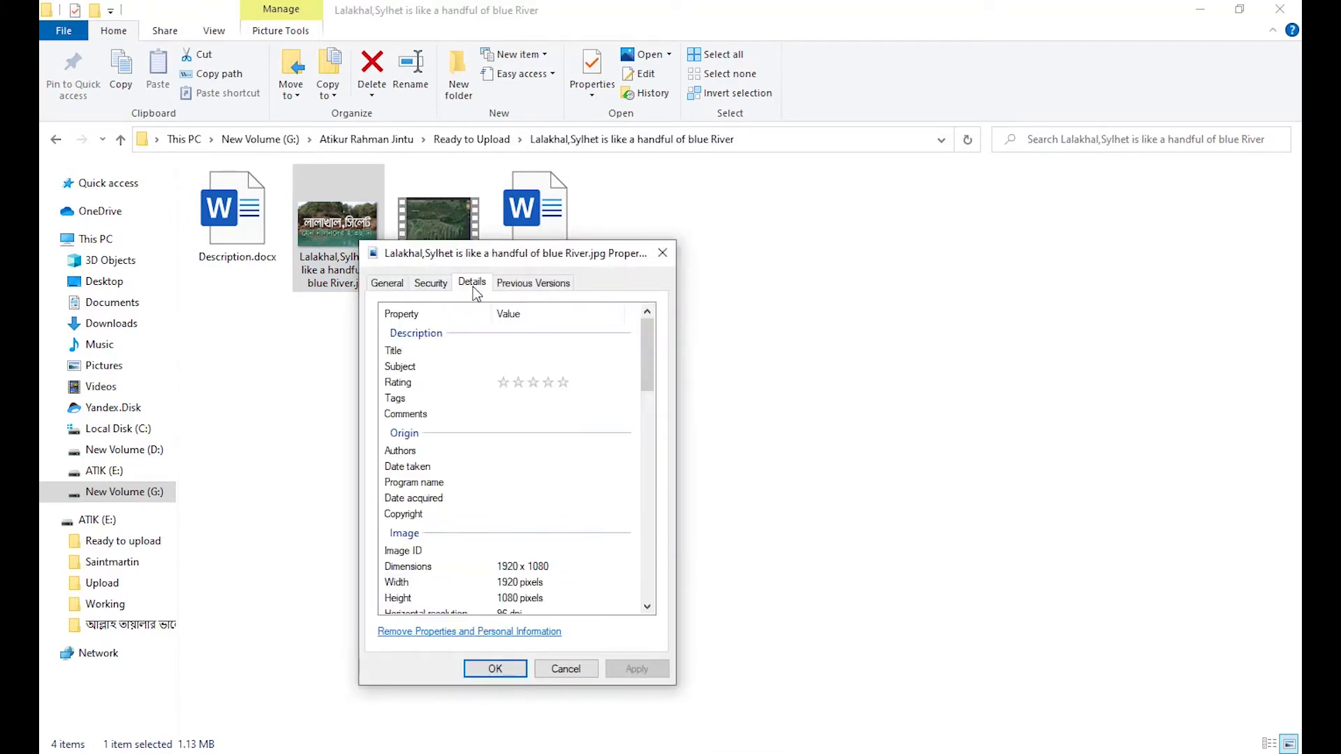
left_click(510, 352)
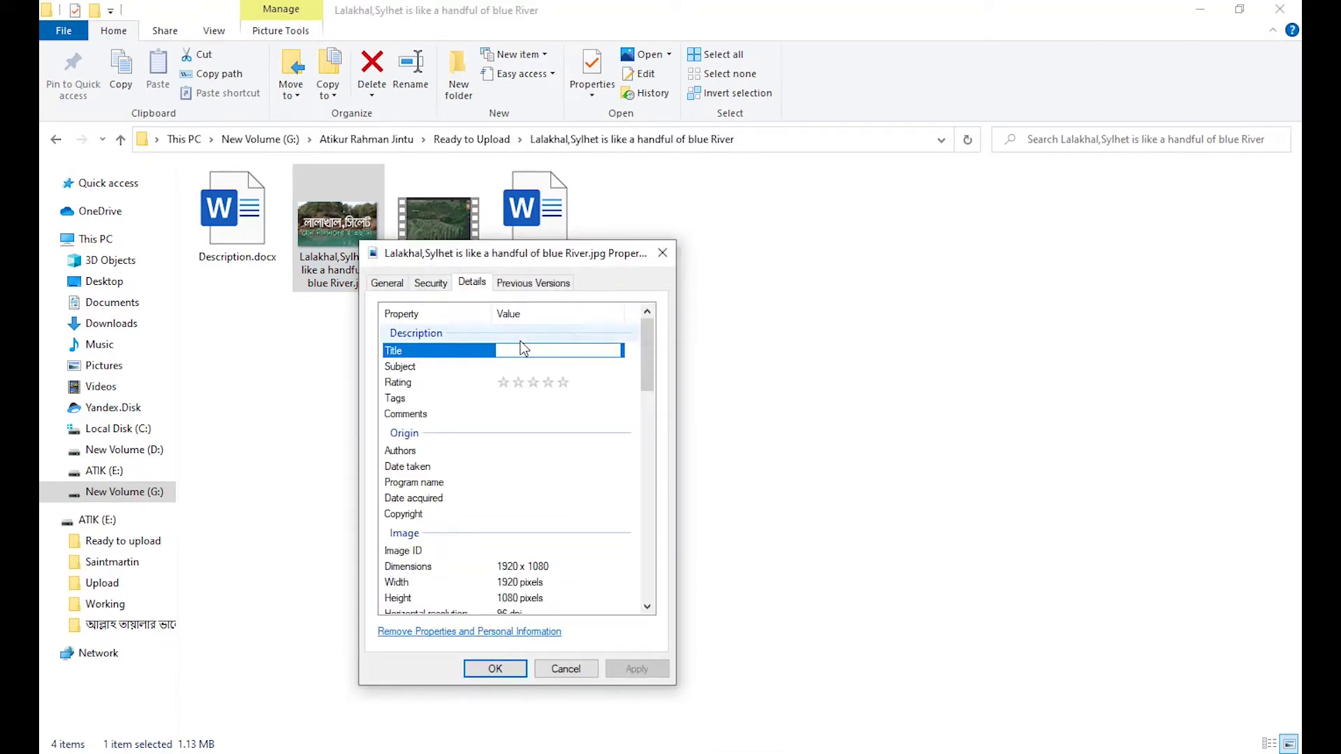
left_click(987, 753)
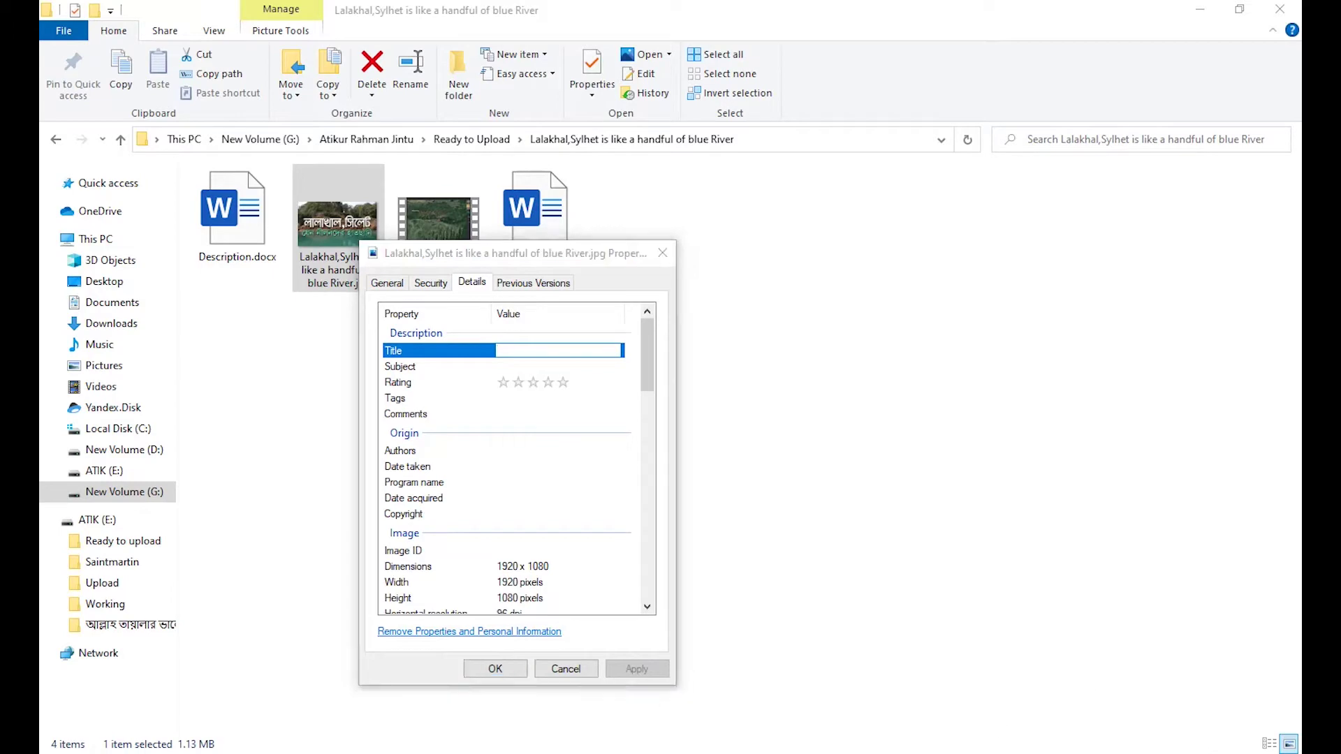
left_click(957, 706)
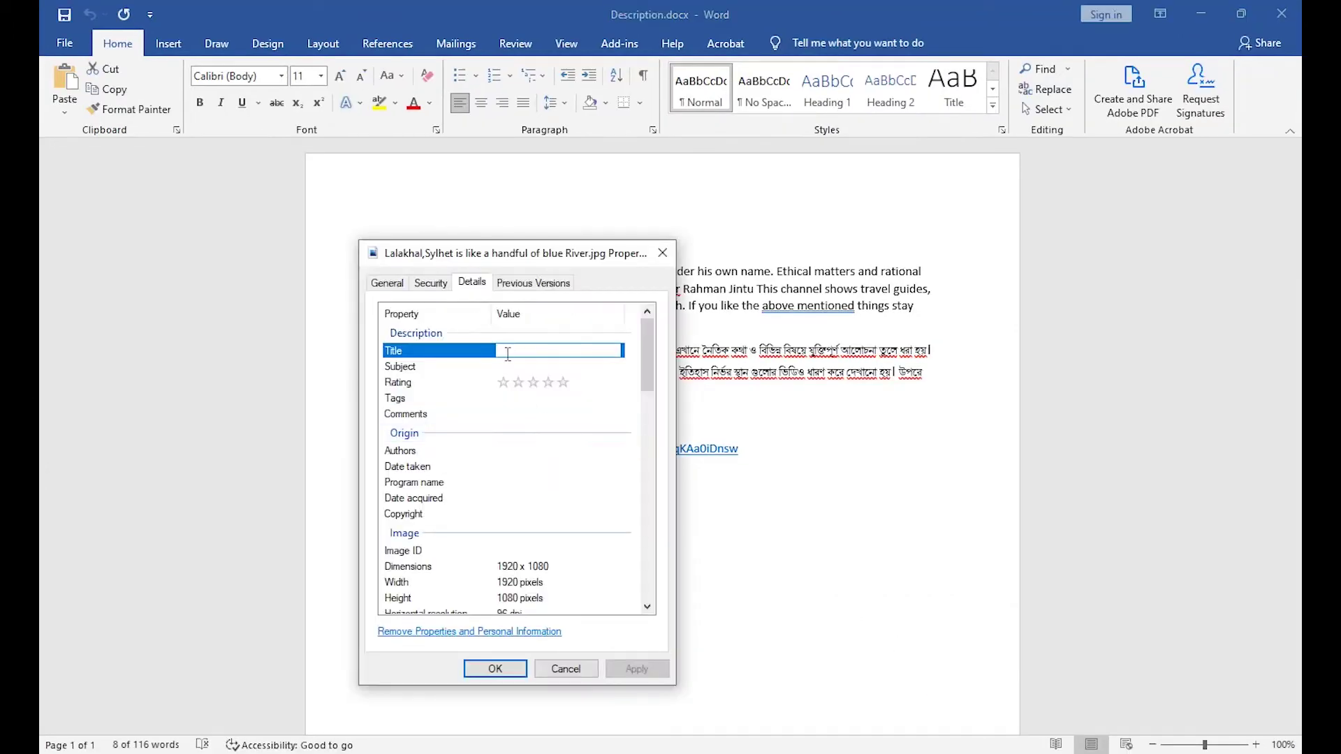
key("ctrl+v")
Step: Set the JPG's Subject to "Lalakhal,Sylhet is like a handful of blue River" and its Rating to five stars
left_click(518, 367)
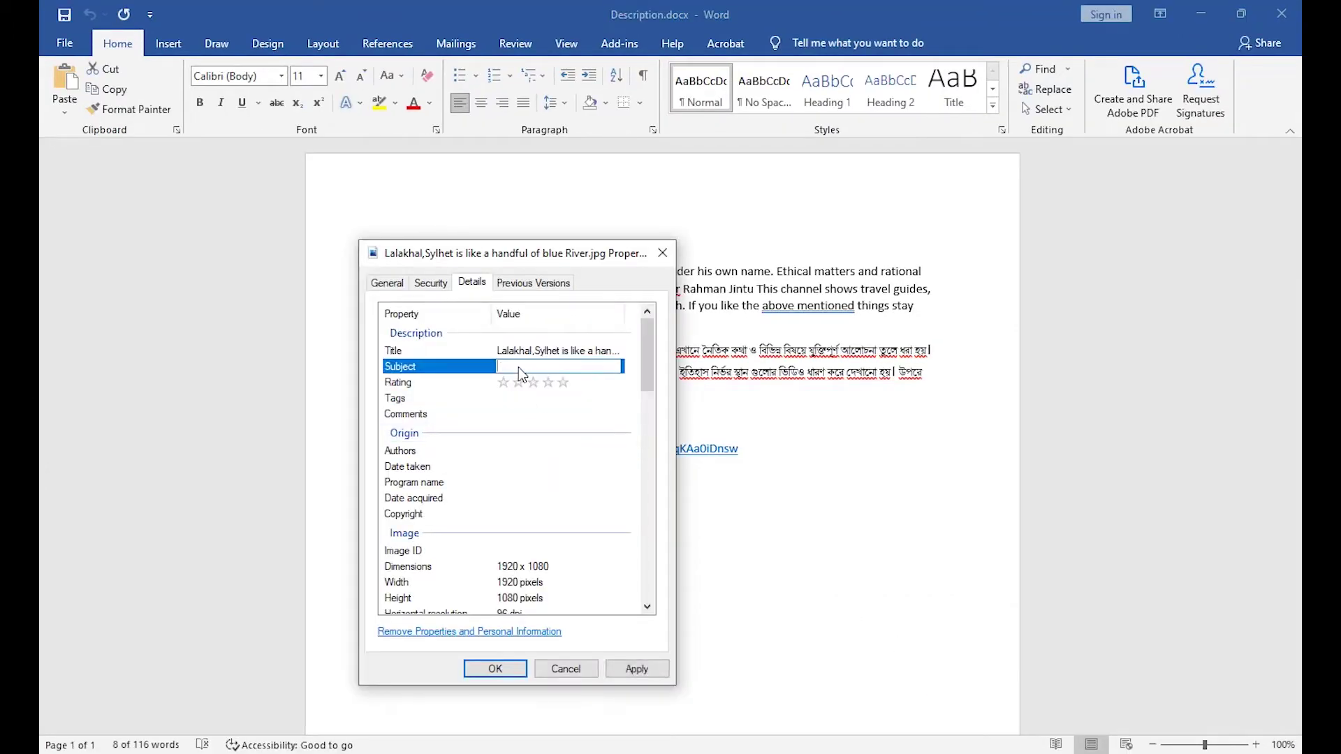
key("ctrl+v")
left_click(502, 381)
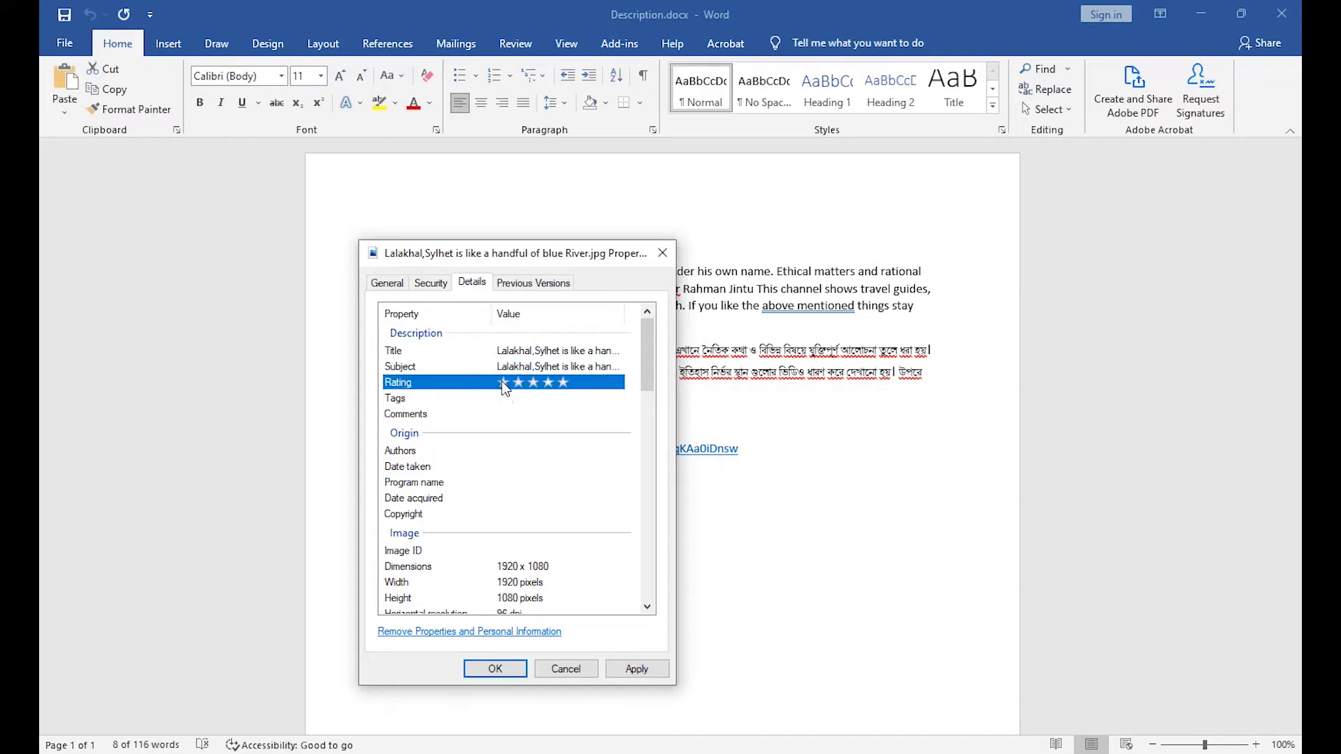
left_click(563, 384)
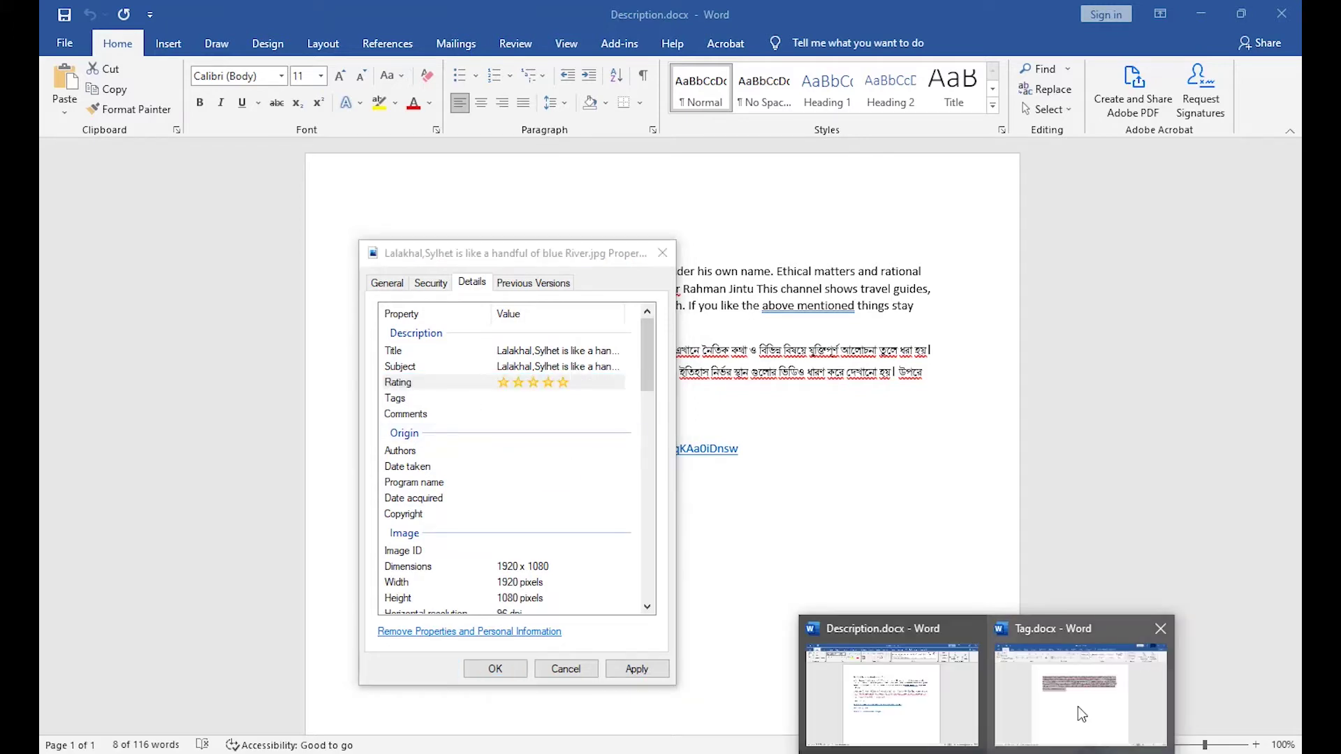
Step: Set the JPG's Tags to the full tag list from Tag.docx, save its properties and minimize both Word documents
left_click(1078, 706)
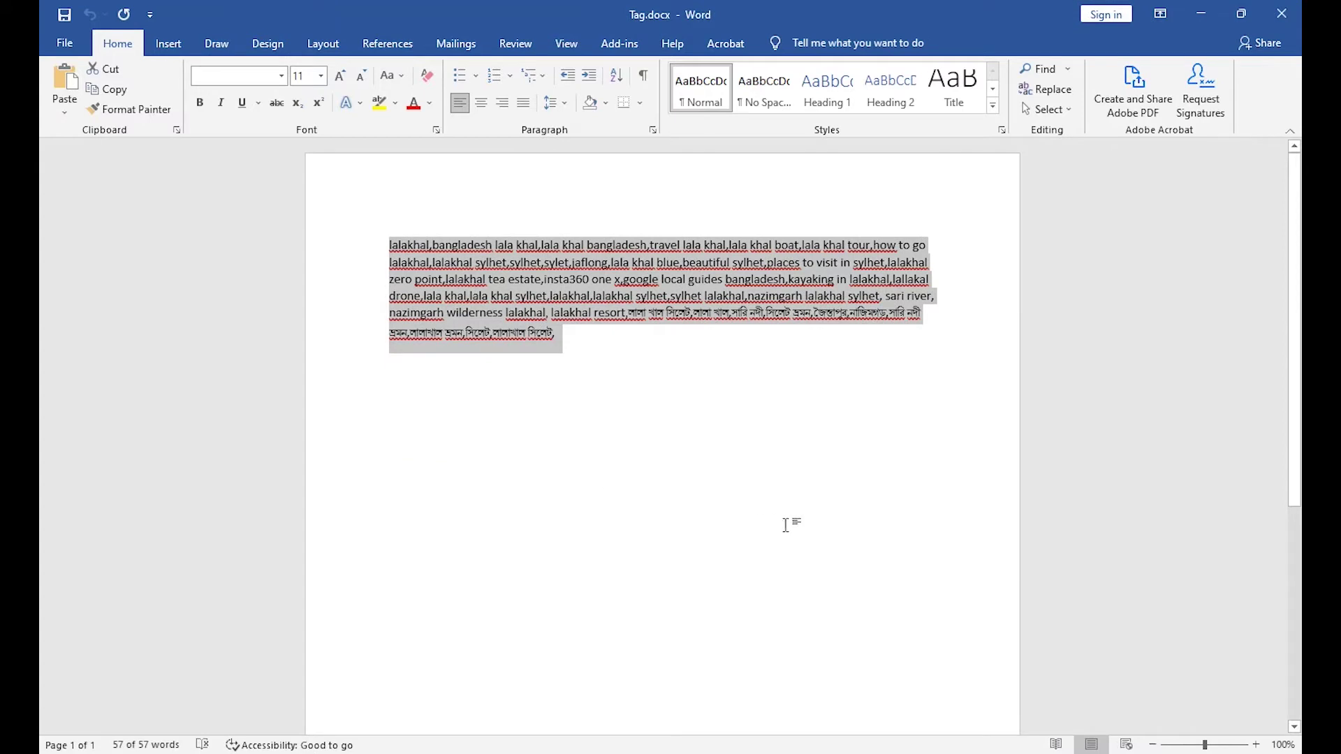
left_click(945, 753)
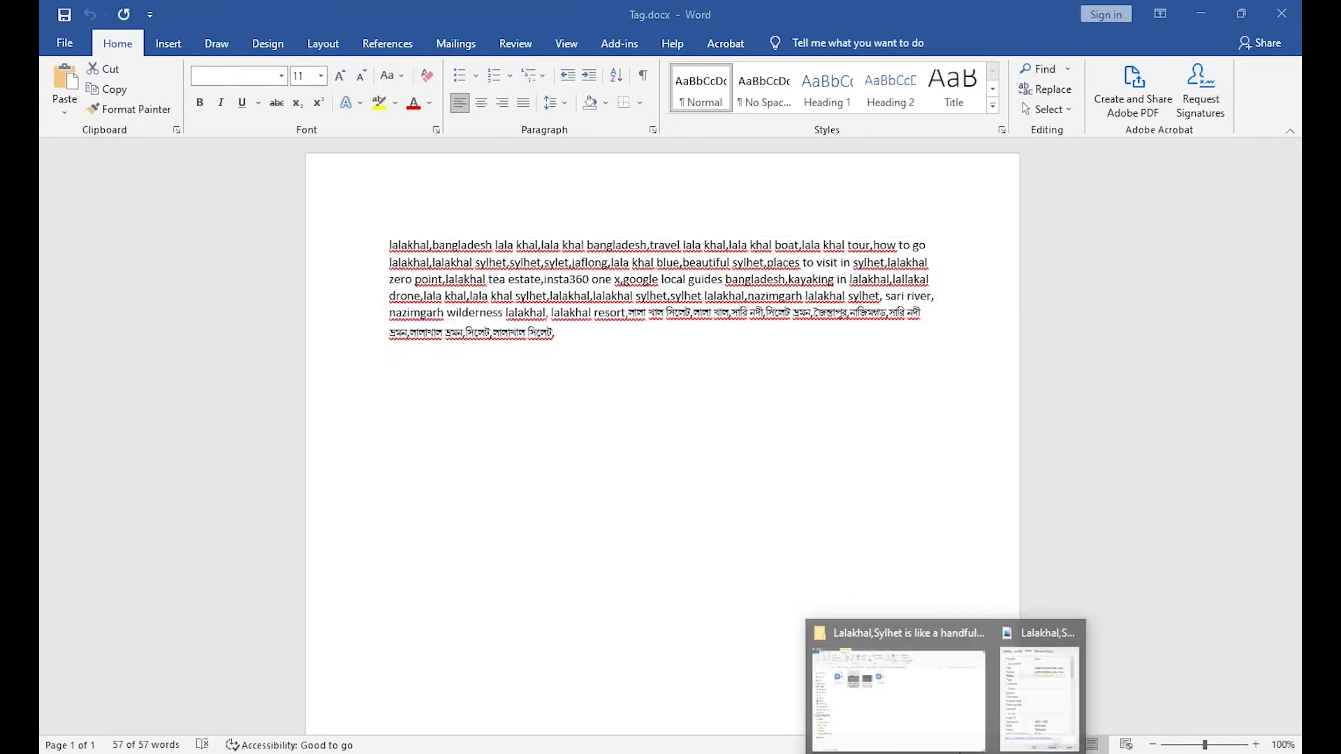
left_click(1022, 726)
left_click(536, 400)
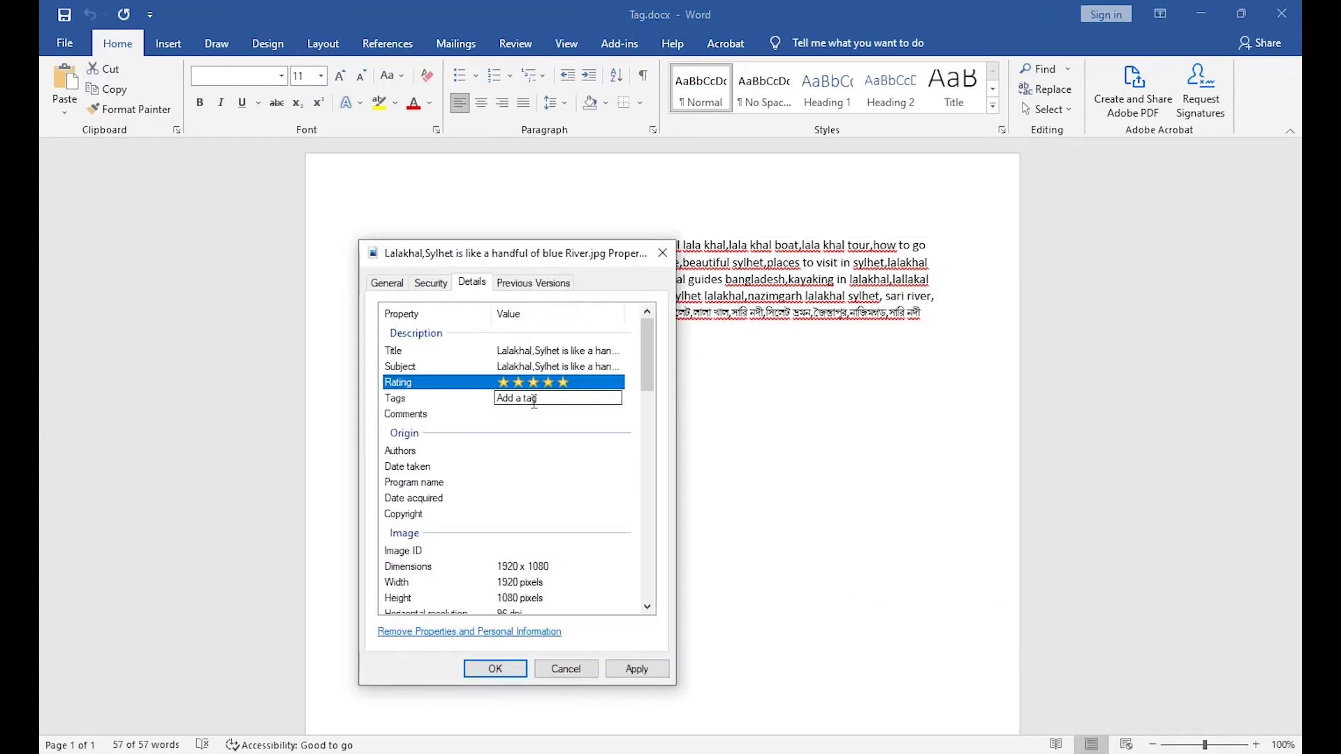
key("ctrl+v")
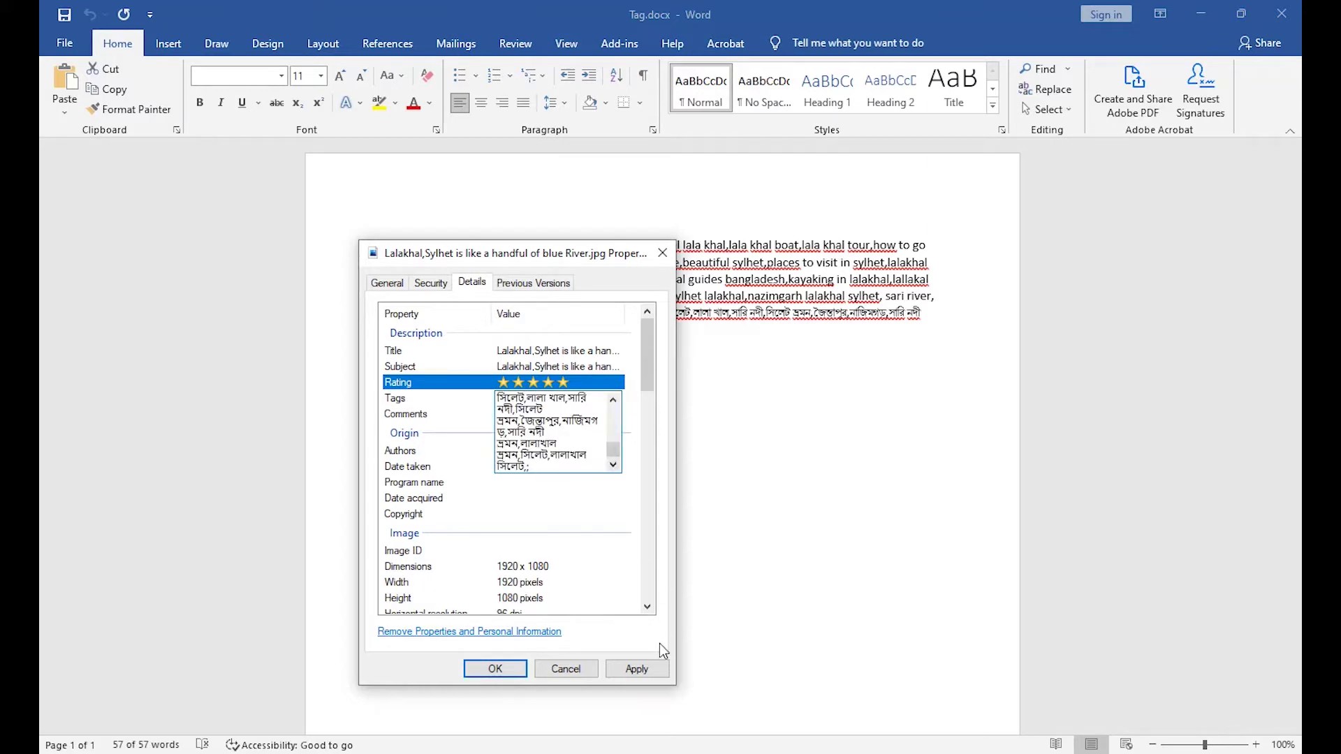
left_click(639, 670)
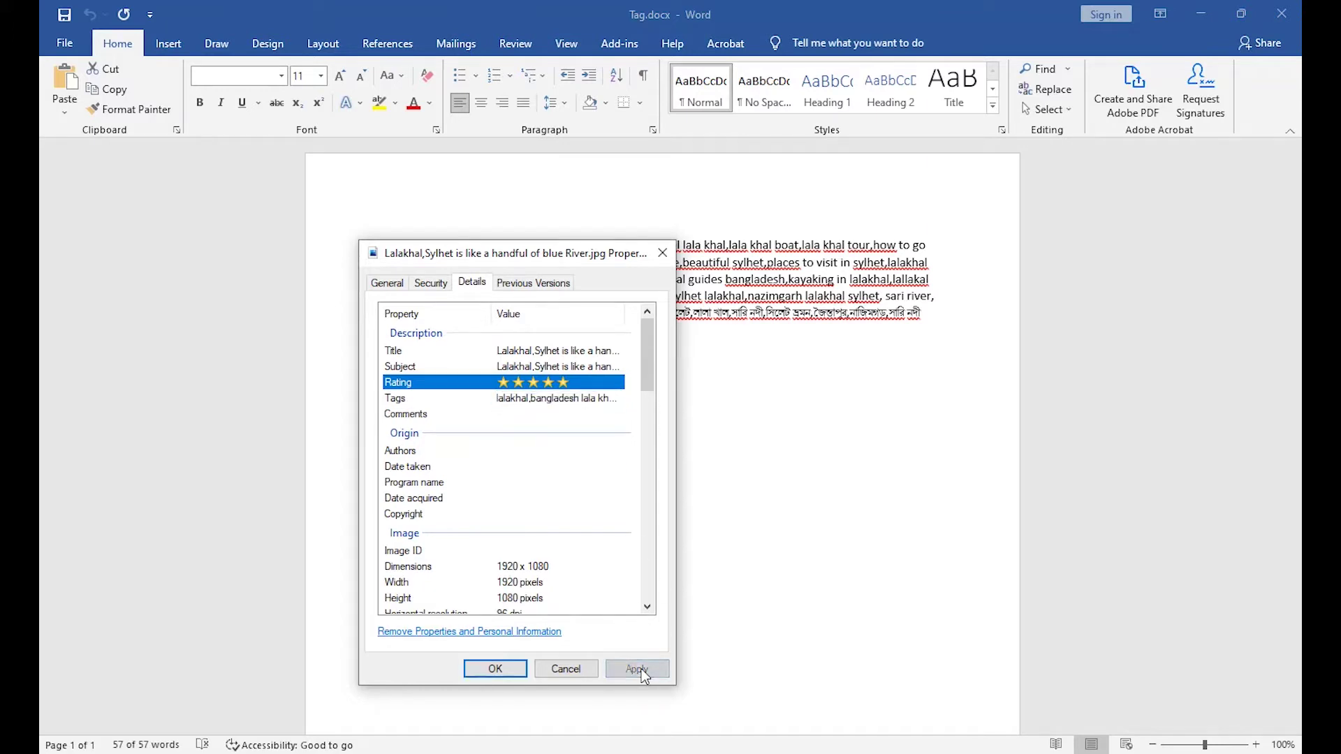
left_click(495, 668)
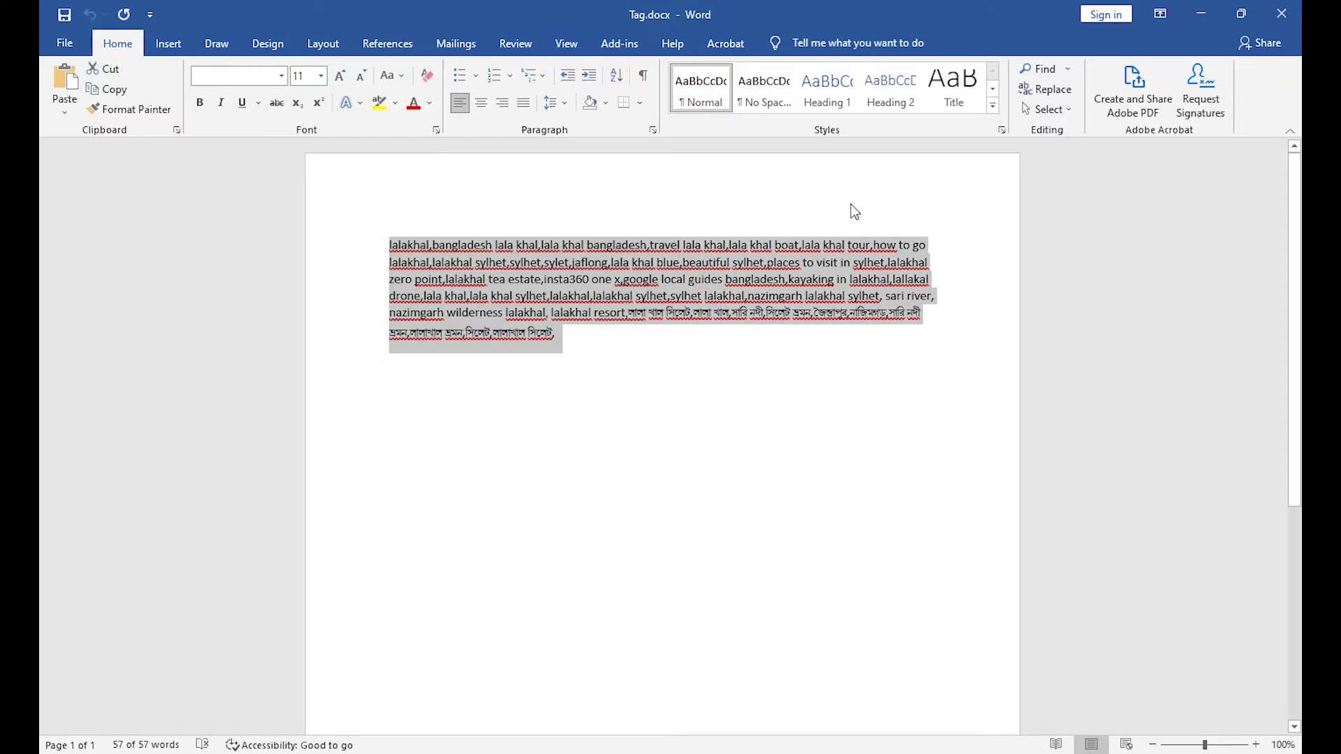
left_click(1204, 19)
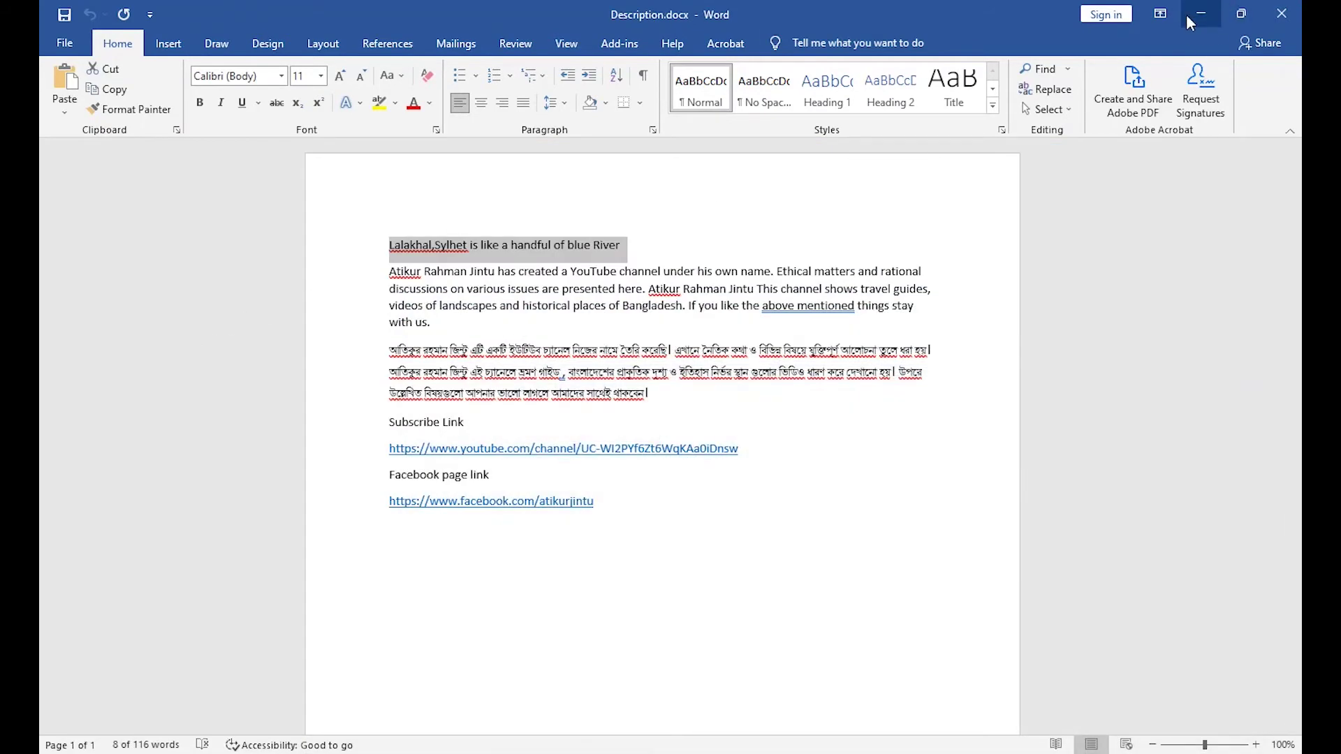
left_click(1194, 13)
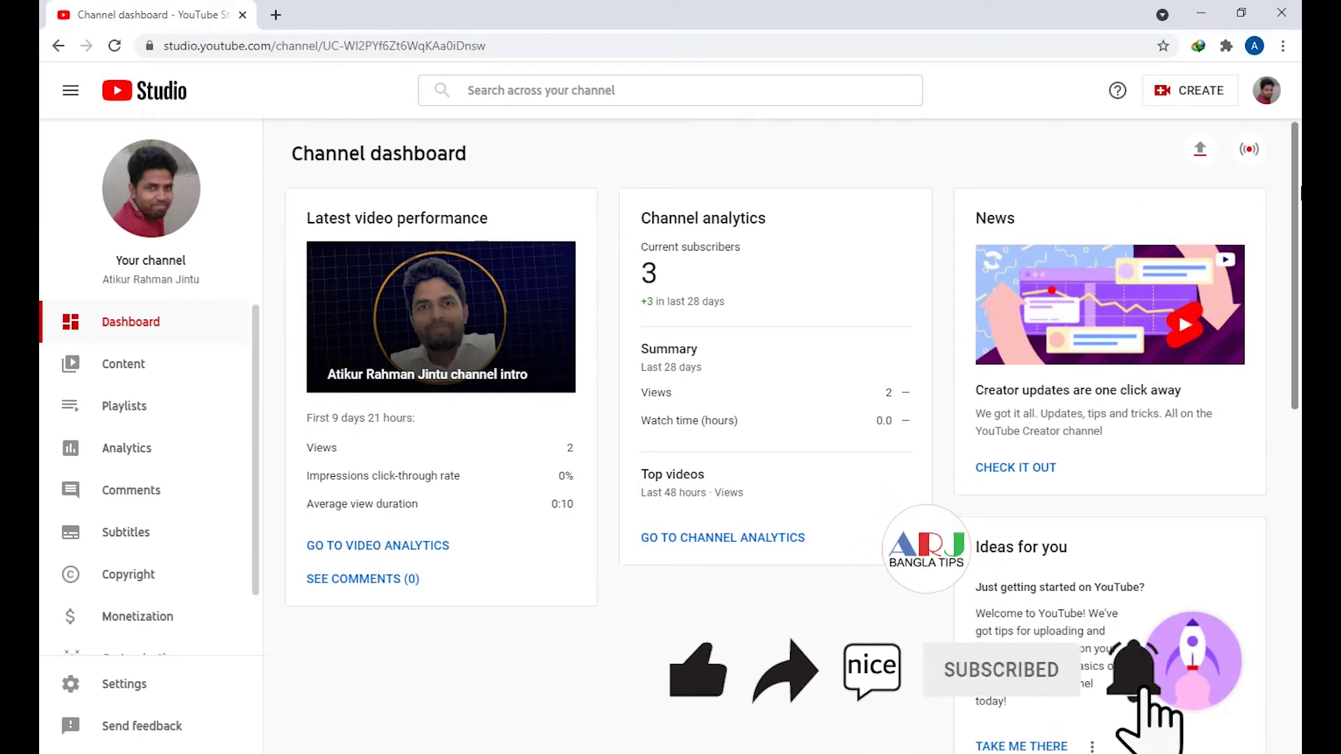
Step: In YouTube Studio, view the channel's public page and return to the Studio dashboard
left_click(1262, 106)
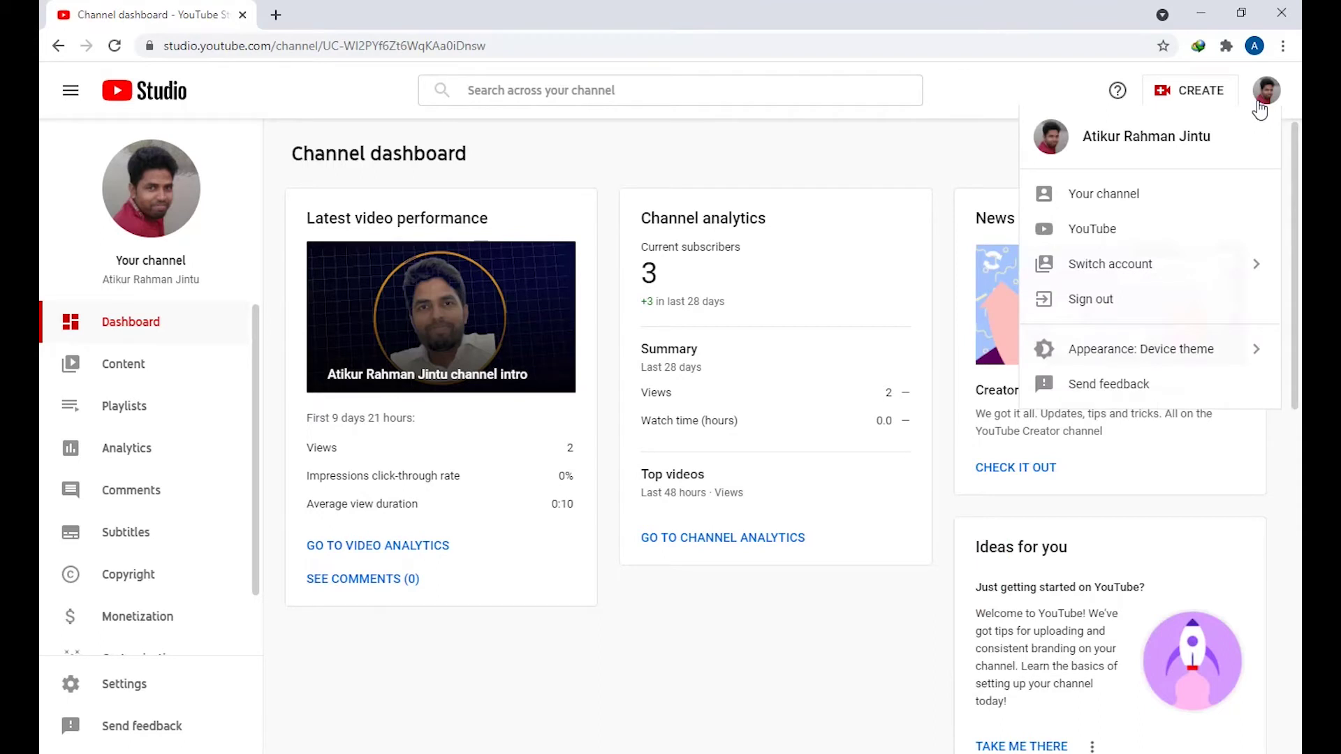
left_click(1118, 193)
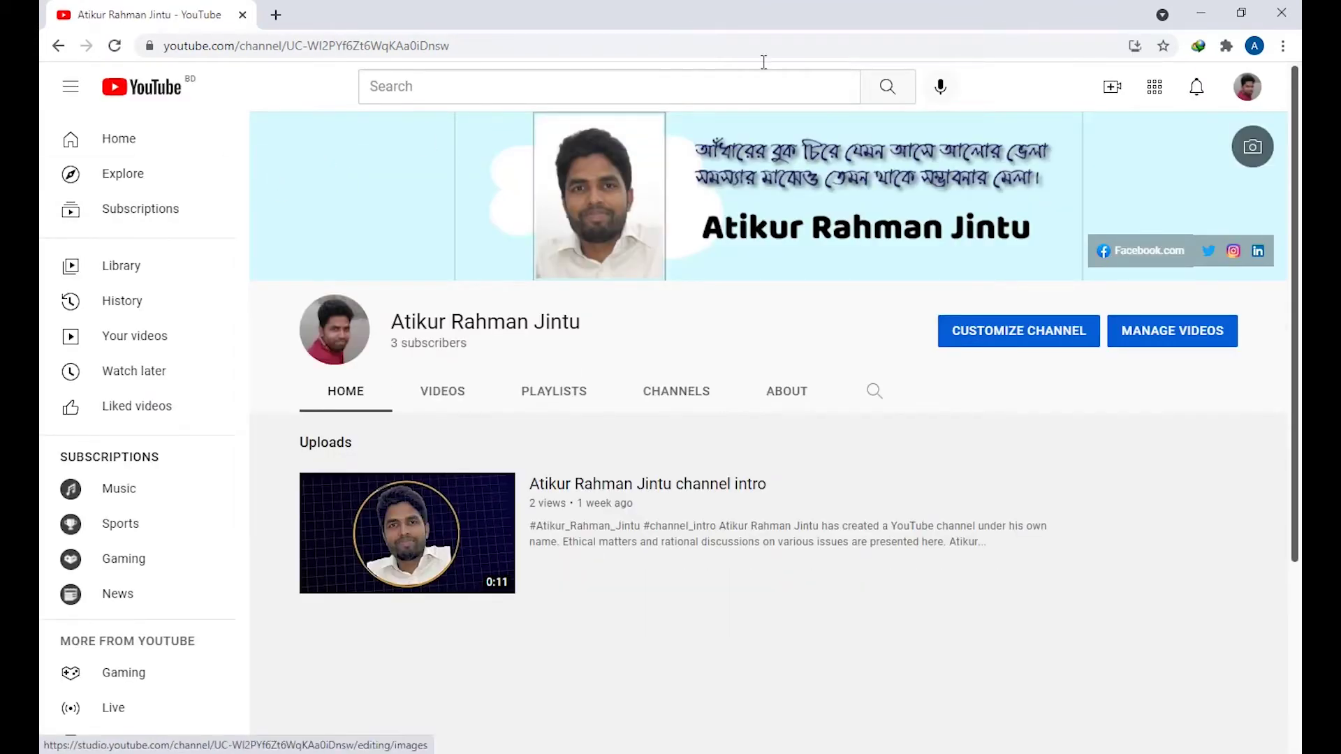
left_click(1247, 87)
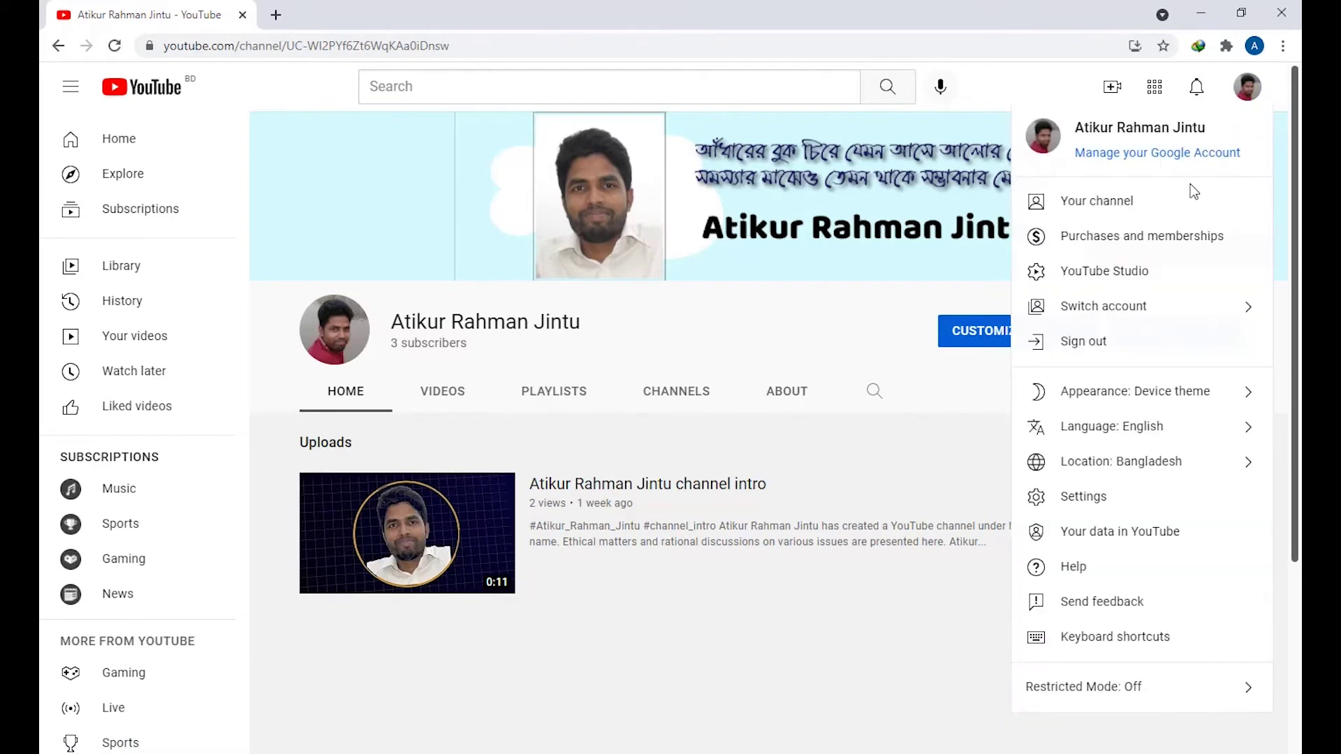
left_click(1103, 280)
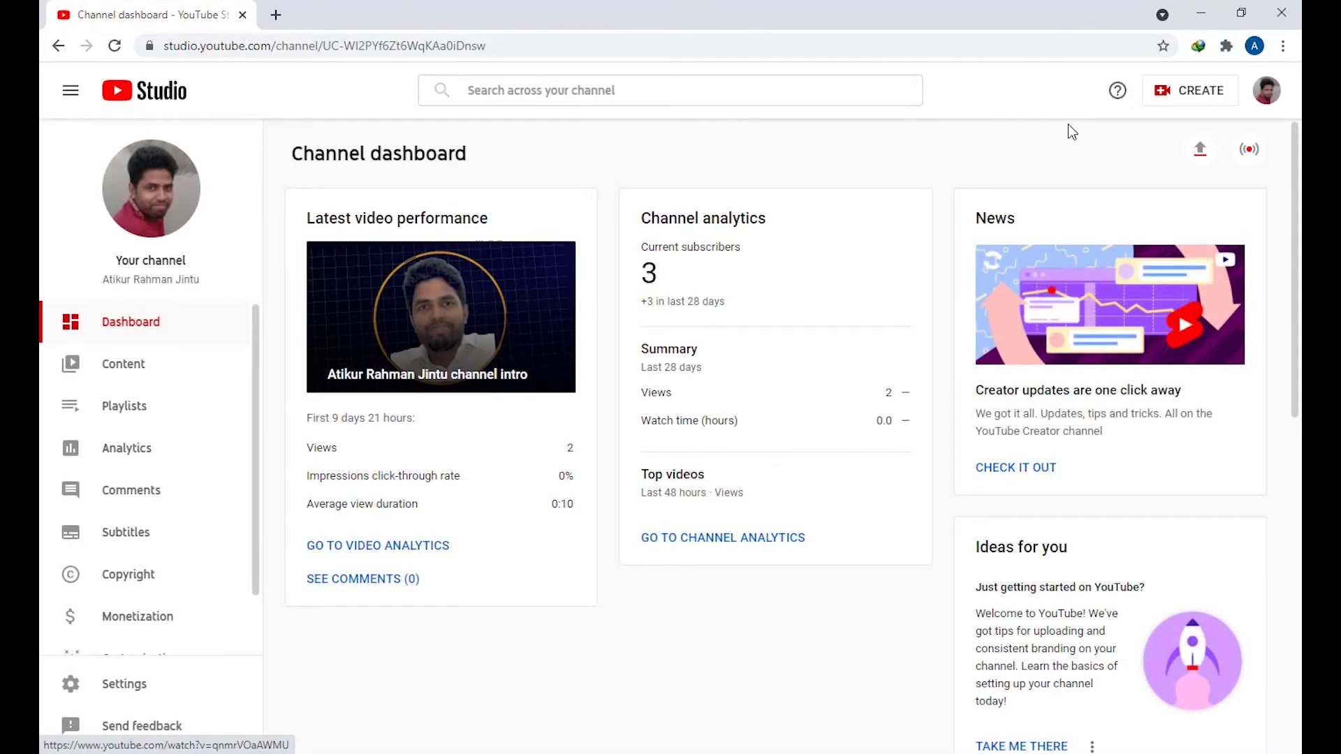
Step: Upload "Lalakhal,Sylhet is like a handful of blue River.mp4" from its folder inside Ready to Upload on drive G and dismiss the video elements tip
left_click(1163, 99)
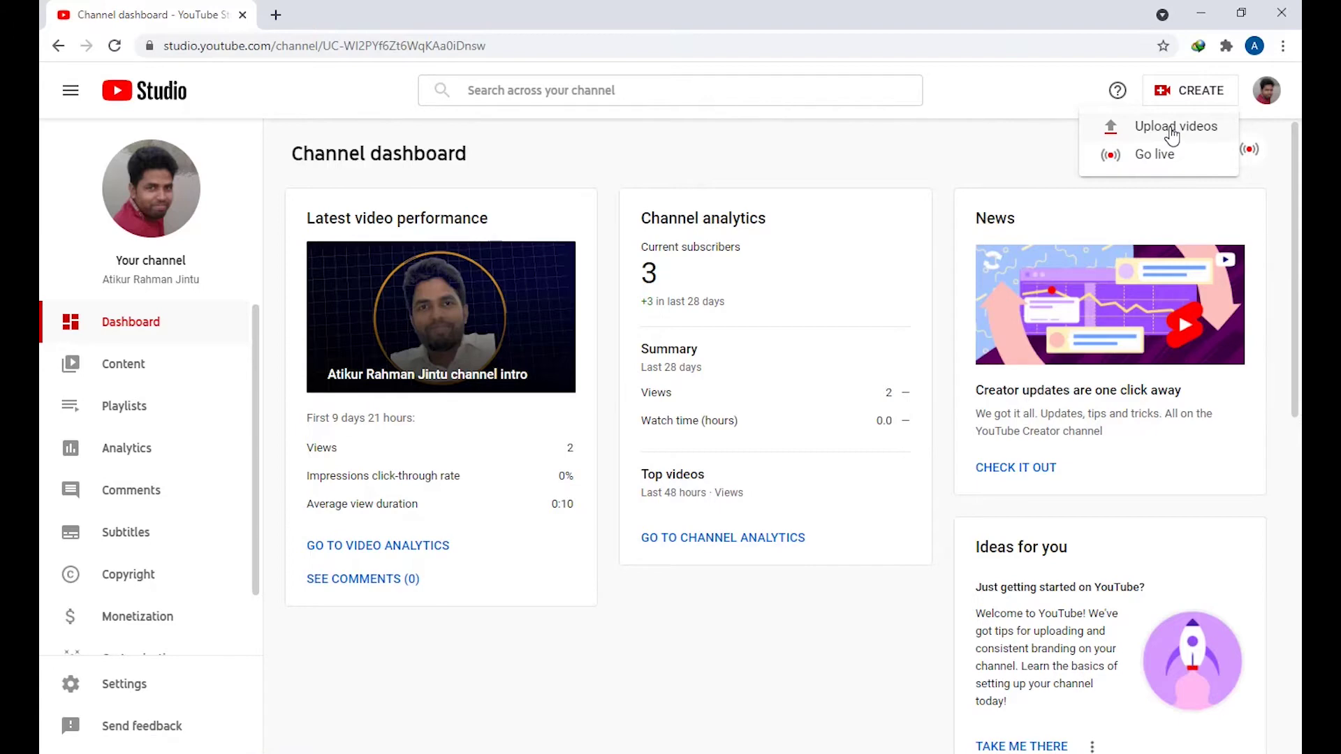
left_click(1172, 135)
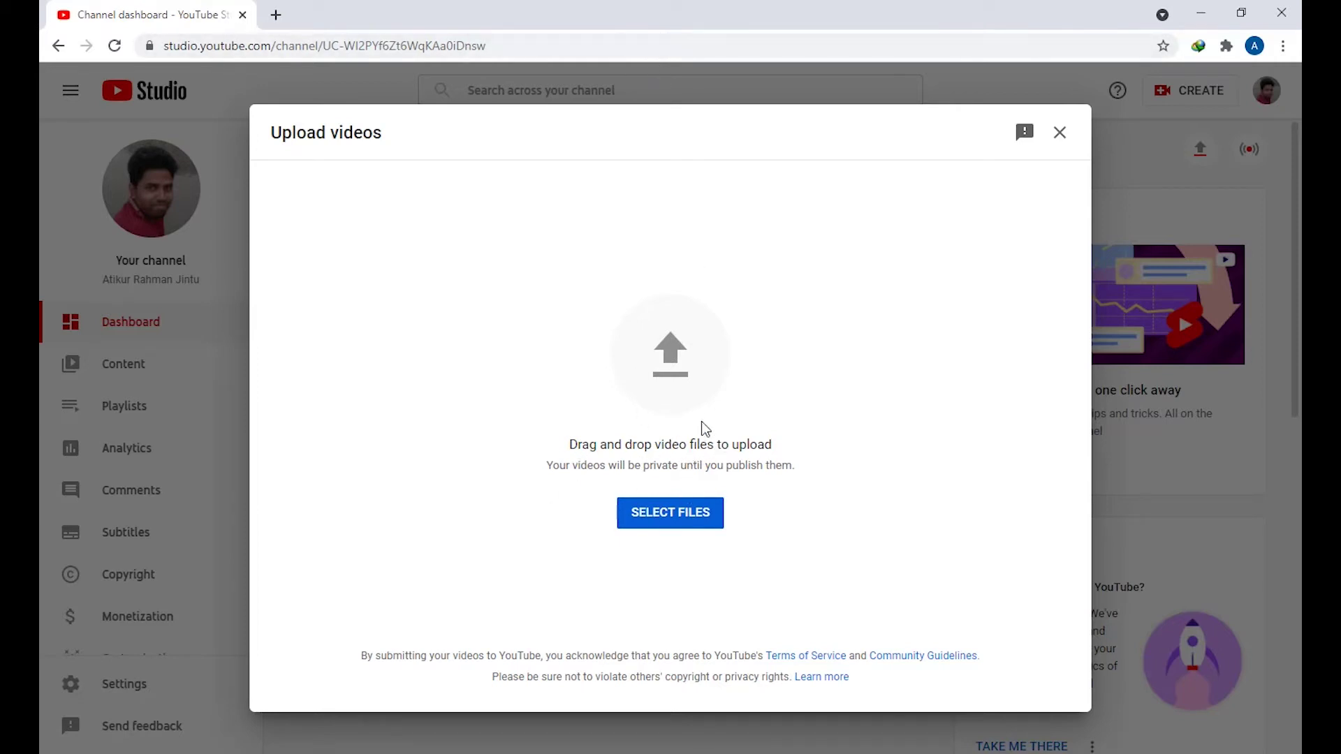
left_click(690, 382)
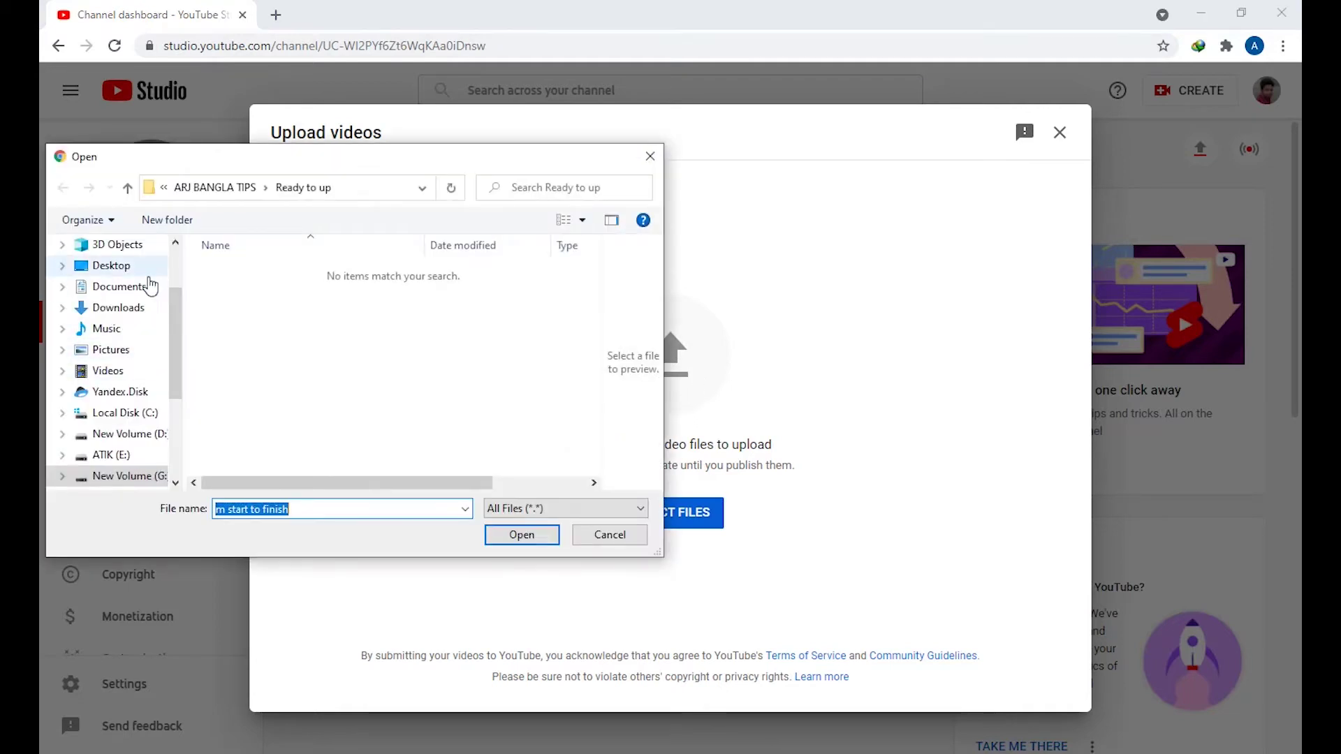
left_click(126, 434)
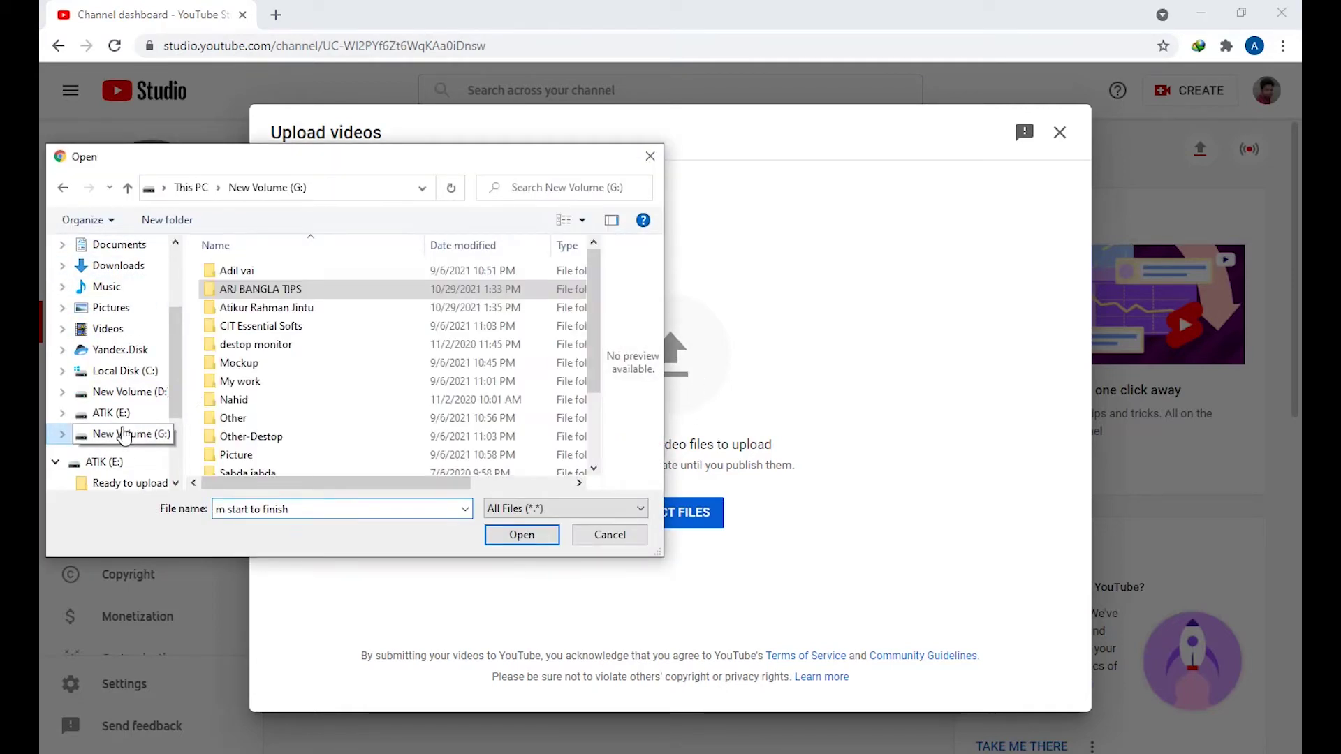
double_click(247, 308)
left_click(271, 314)
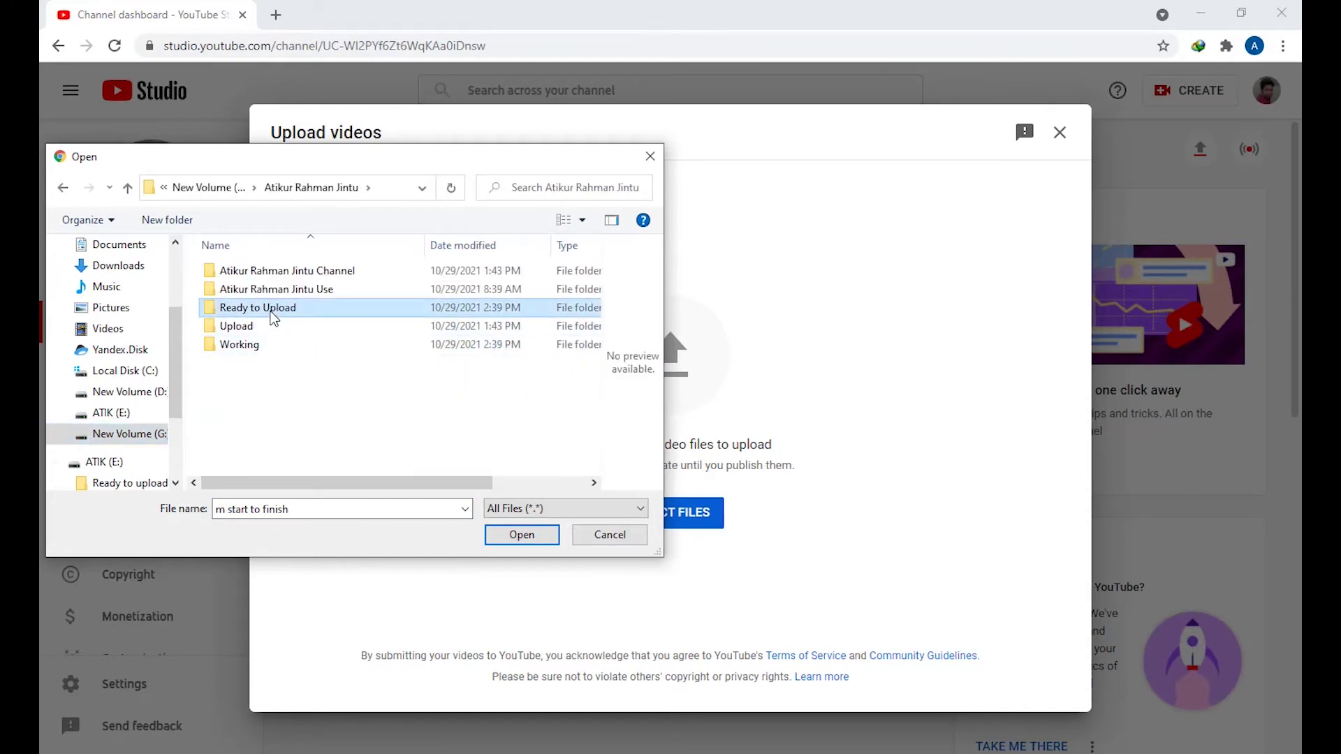
double_click(272, 311)
double_click(271, 271)
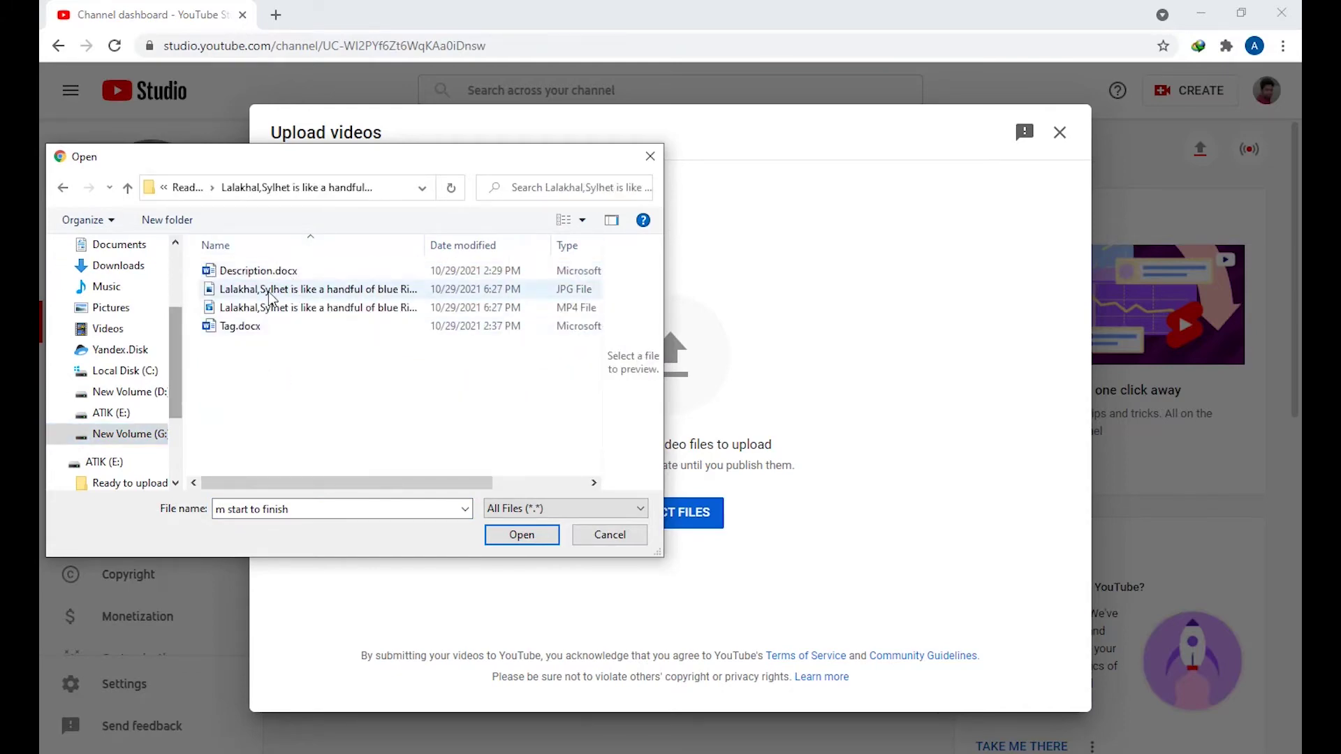
left_click(608, 222)
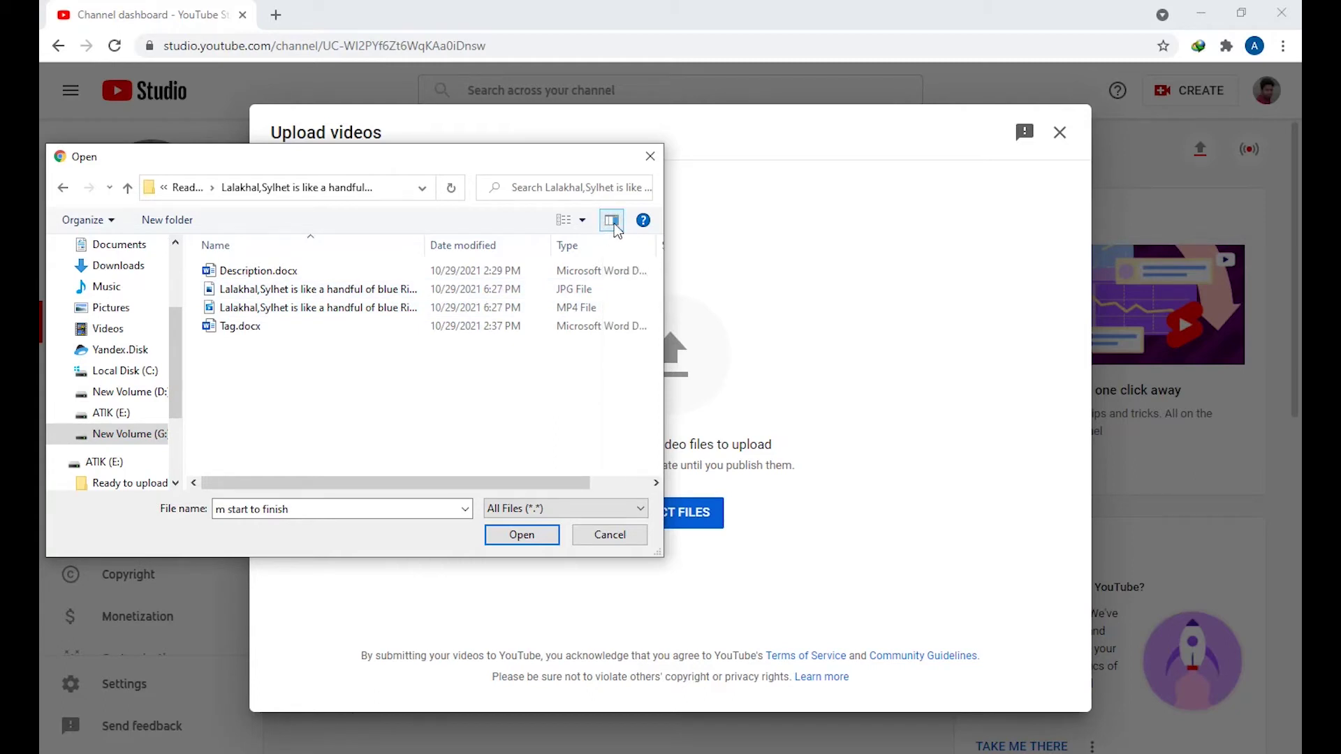
left_click(250, 311)
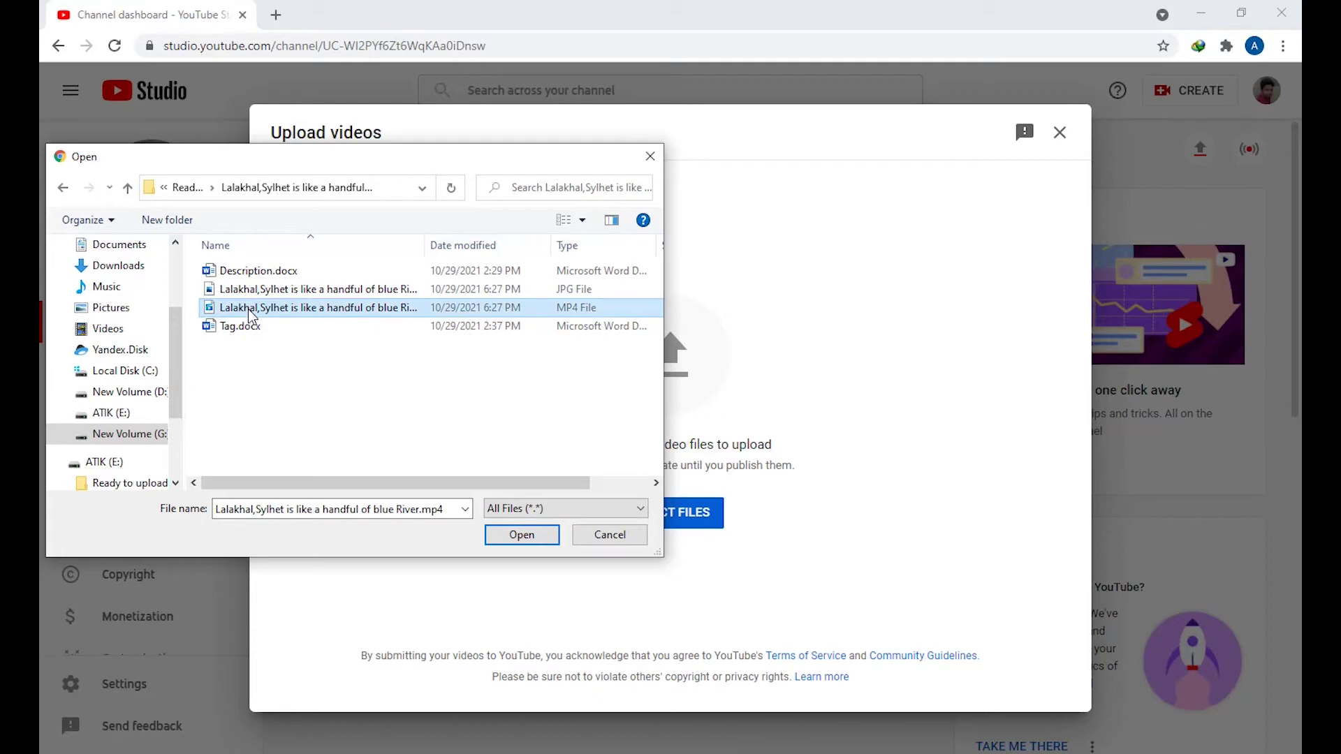
left_click(522, 536)
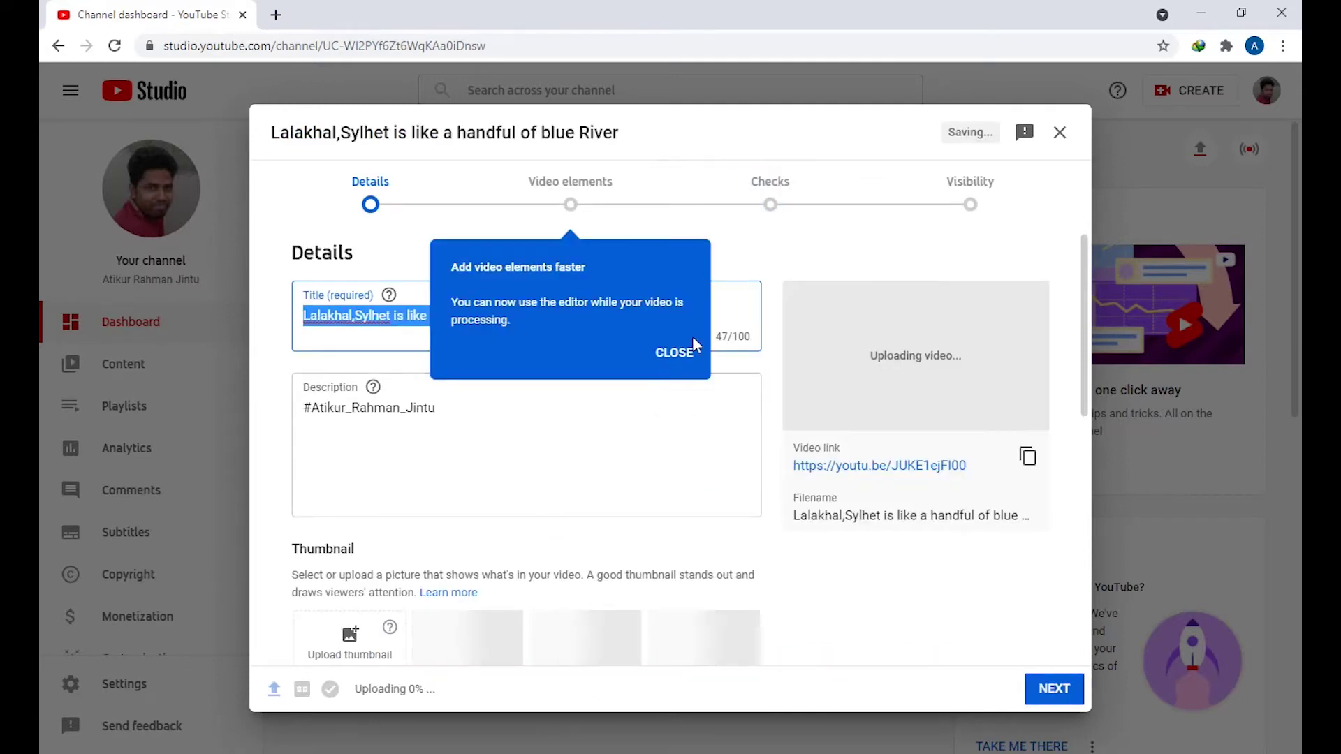
left_click(681, 355)
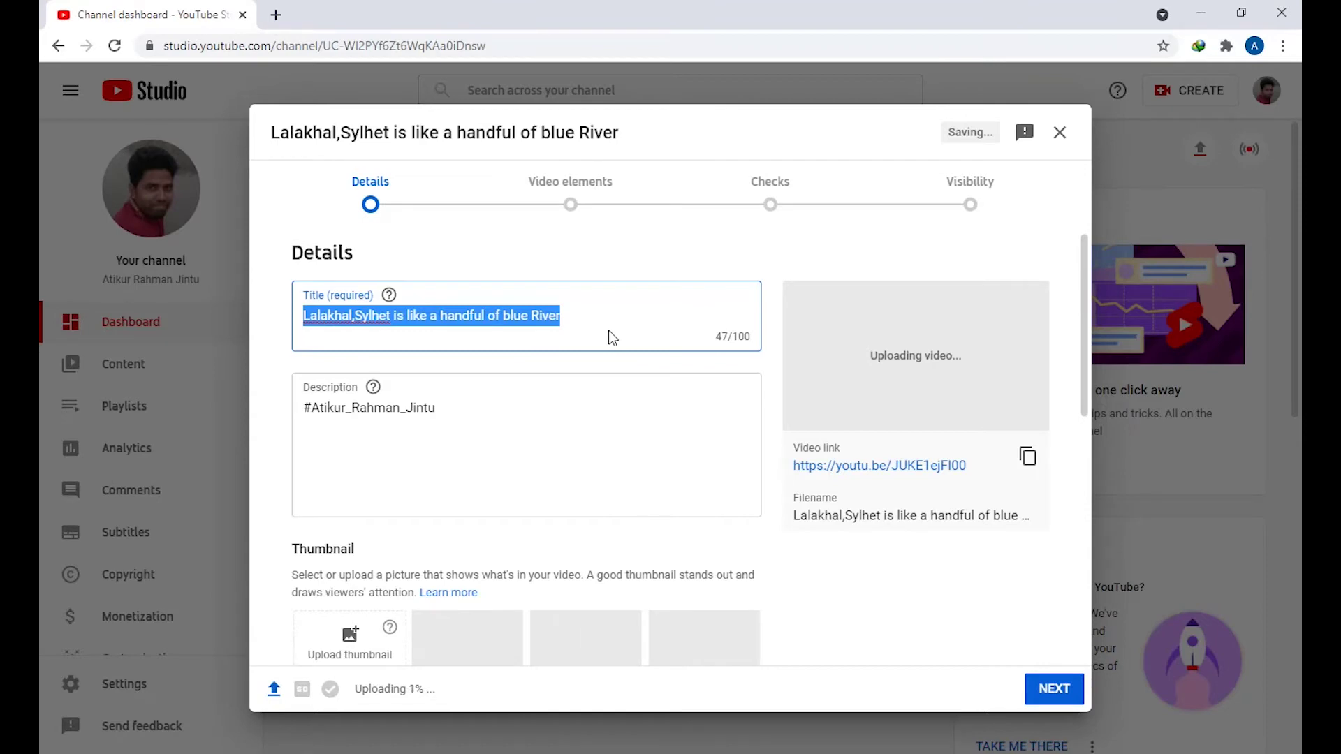
Step: Add the hashtag #Lalakhal after the existing hashtag in the video's description, copying the place name from the title
left_click(442, 416)
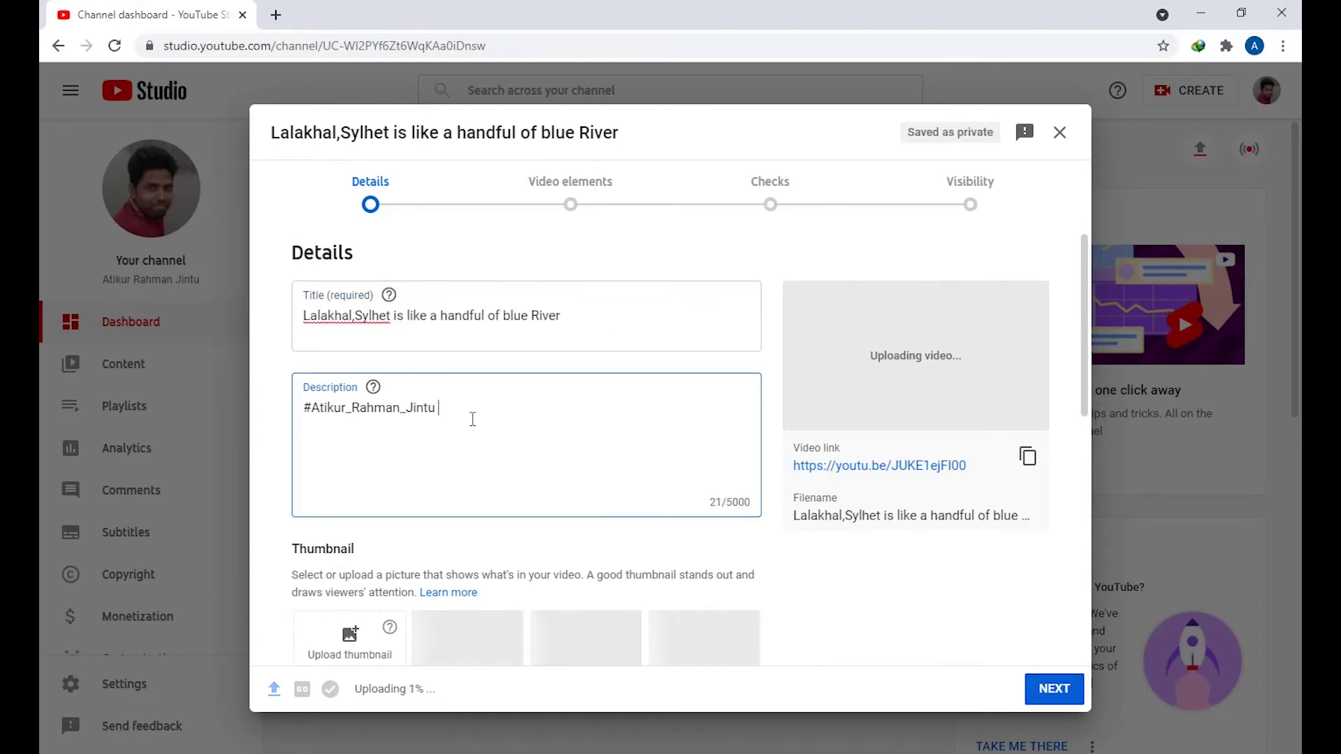
type("#")
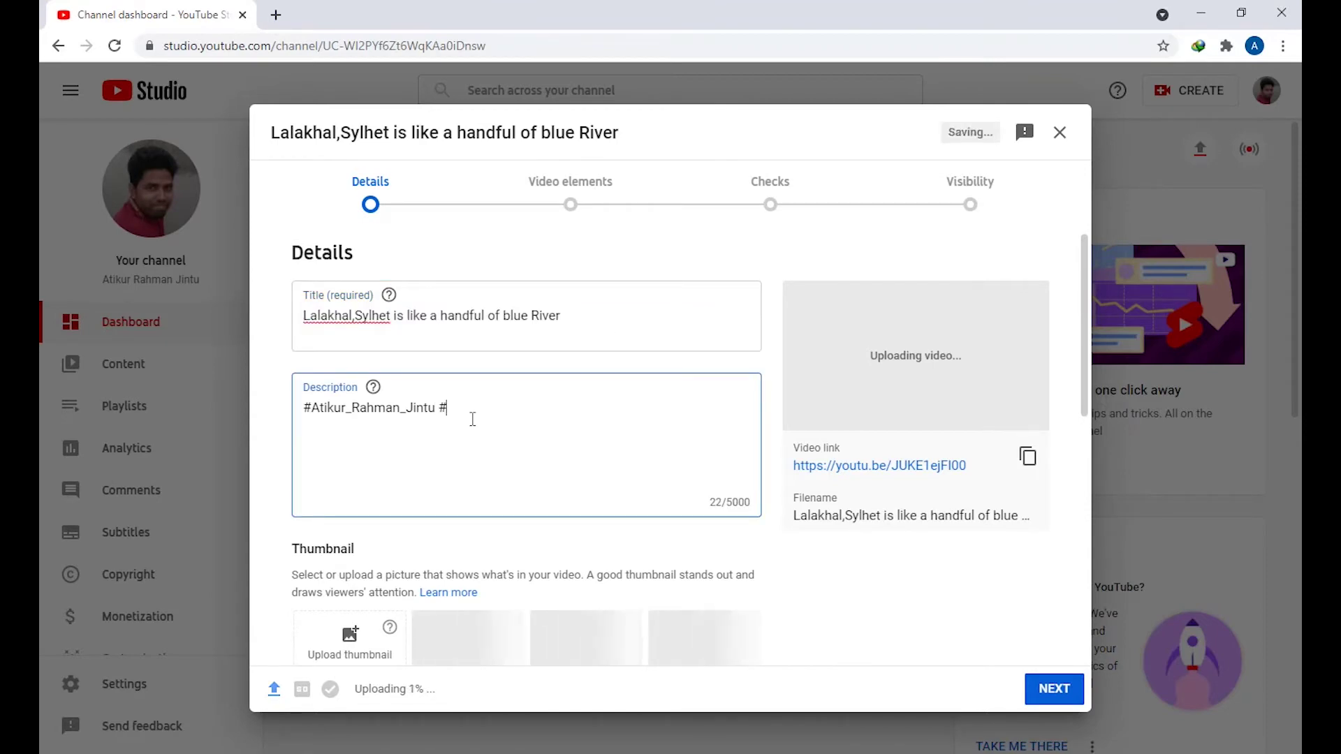
left_click(350, 316)
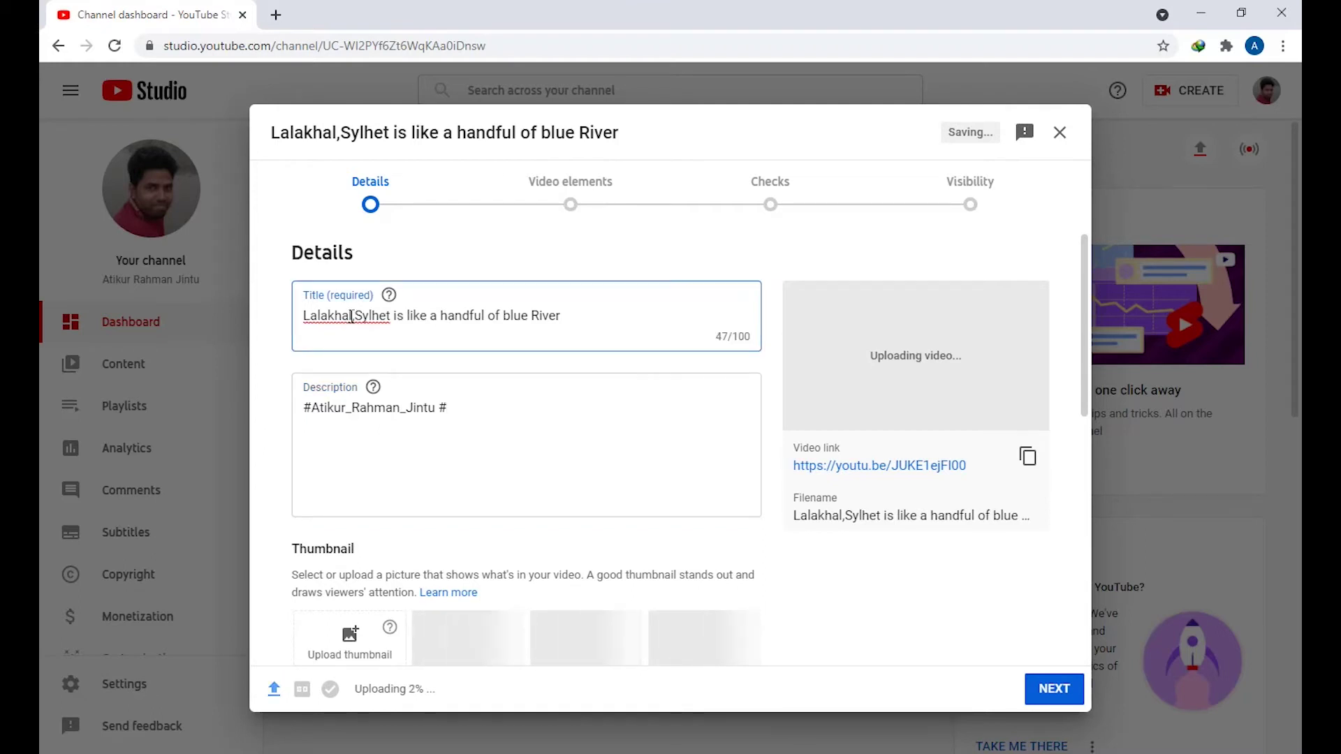
mouse_move(350, 316)
left_mouse_down()
mouse_move(300, 324)
mouse_move(353, 316)
left_mouse_up()
key("ctrl+c")
left_click(302, 324)
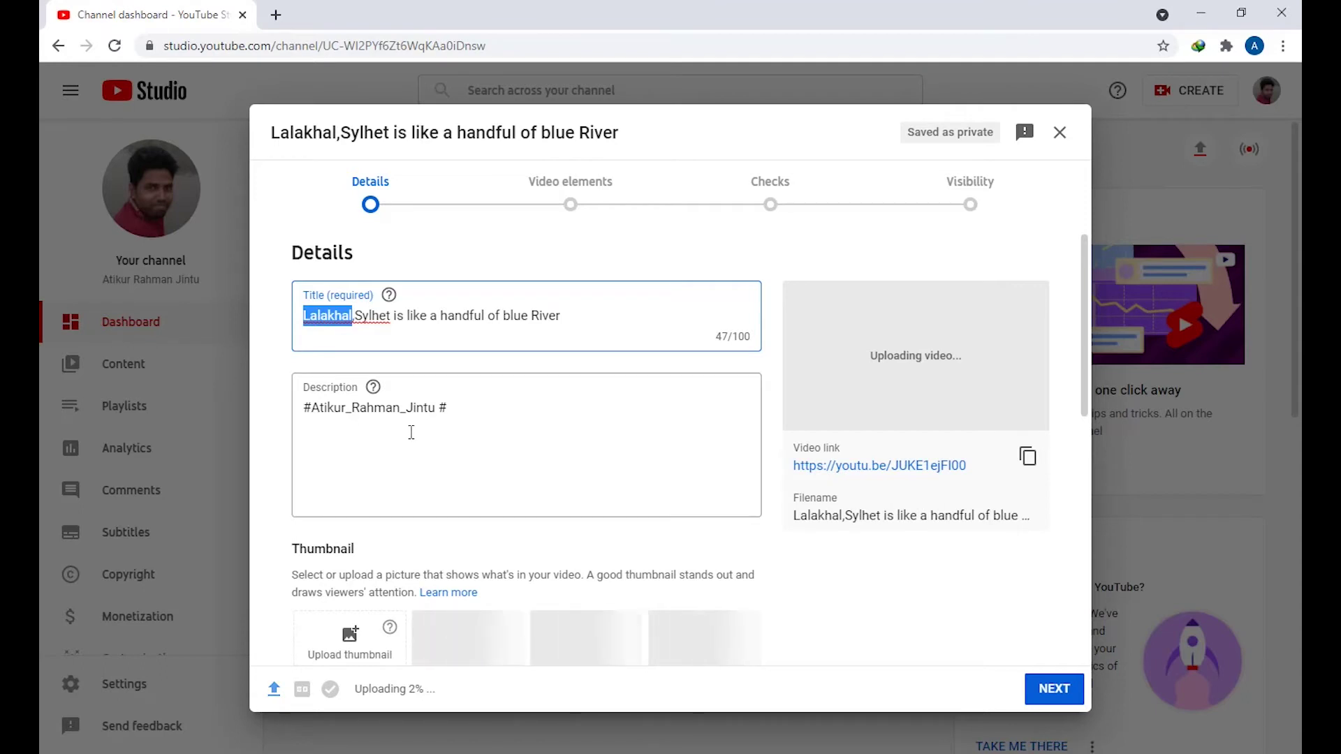
left_click(456, 410)
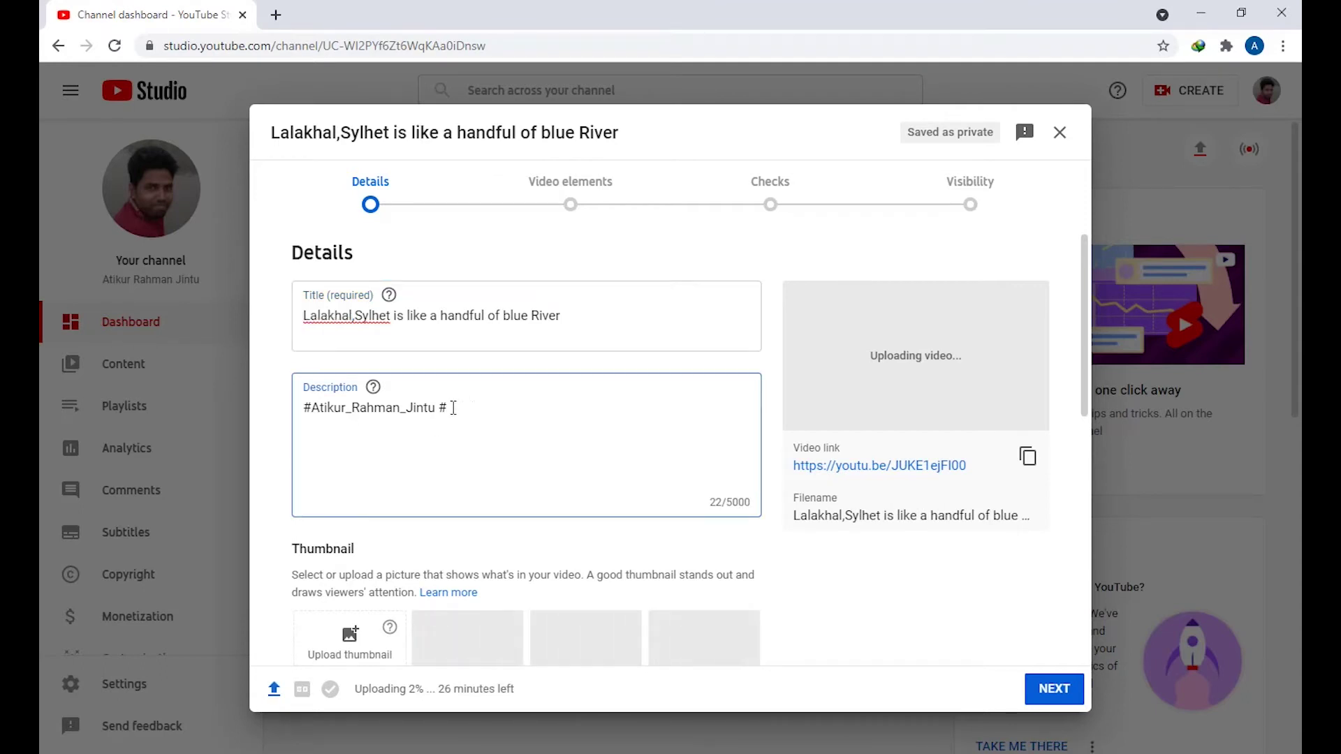
key("ctrl+v")
Step: Copy the whole text of Description.docx in Word and paste it below the hashtags in the YouTube Studio video description
scroll(460, 421, "down", 1)
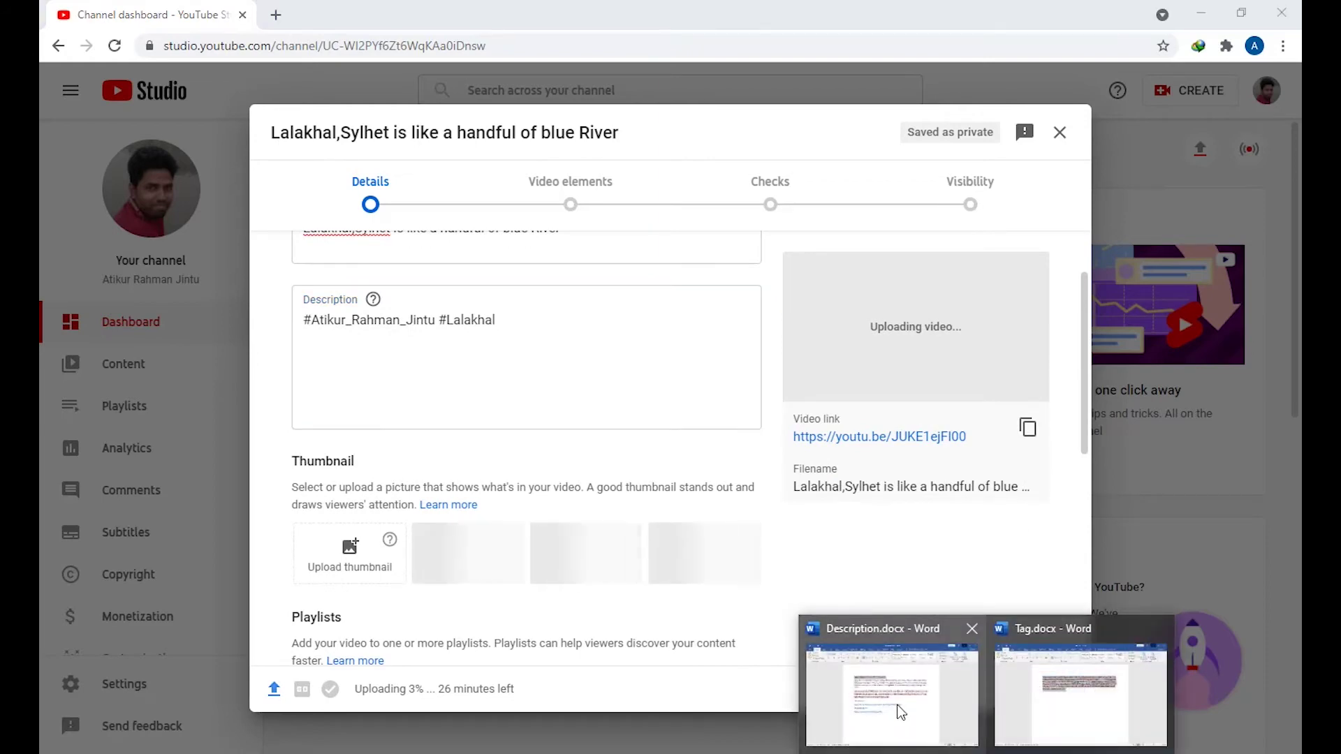
left_click(896, 707)
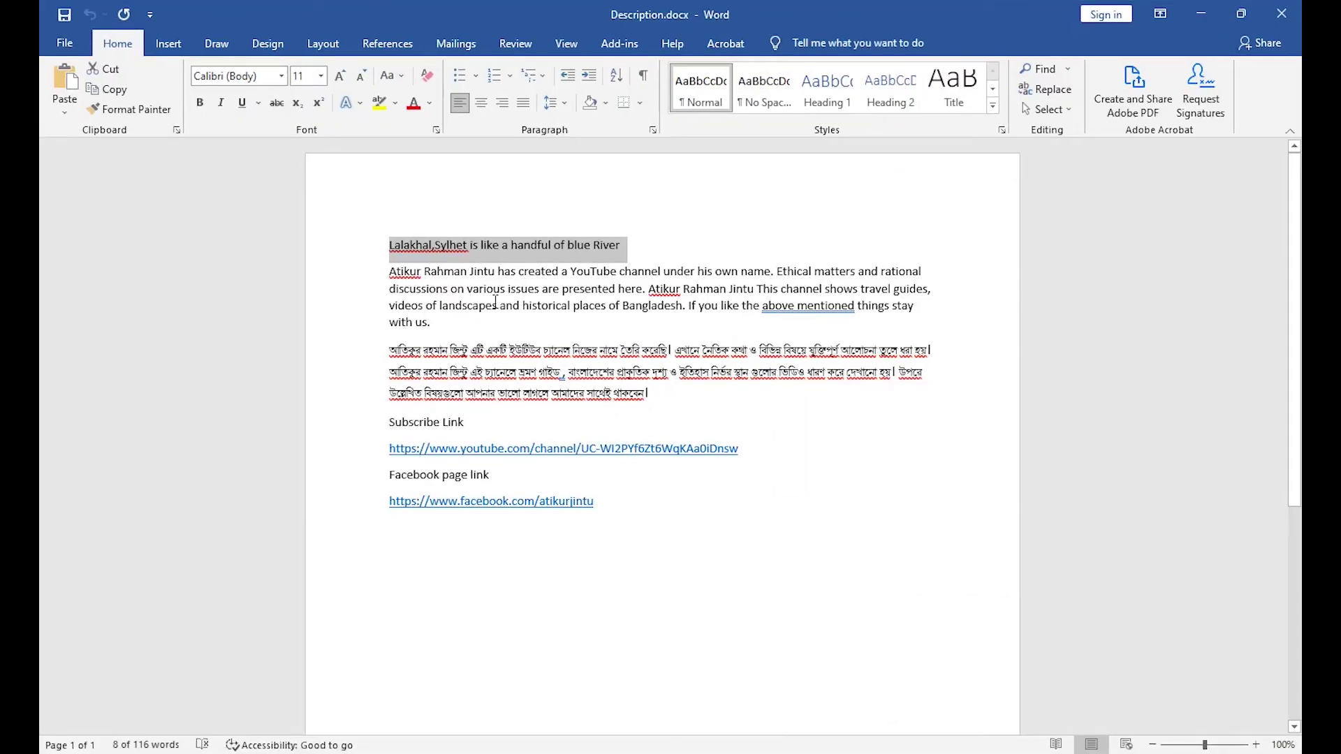
key("ctrl+a")
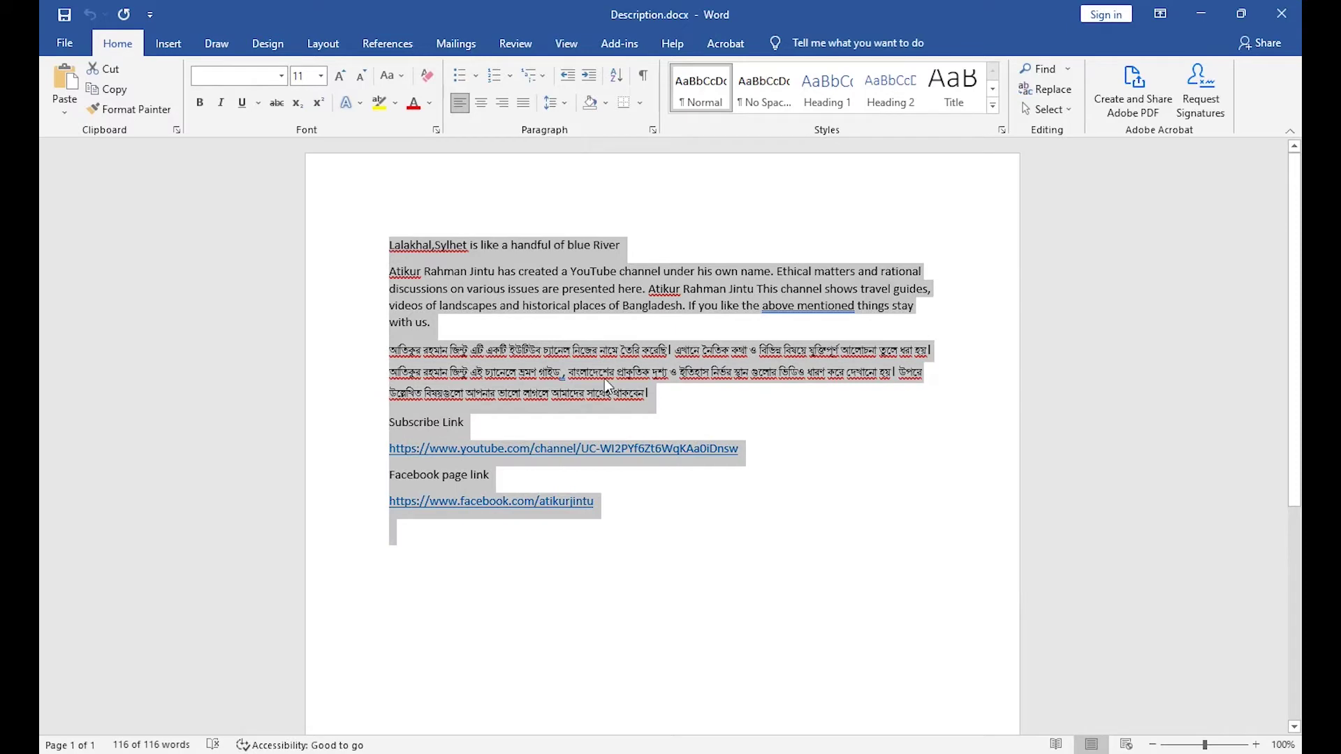
key("ctrl+c")
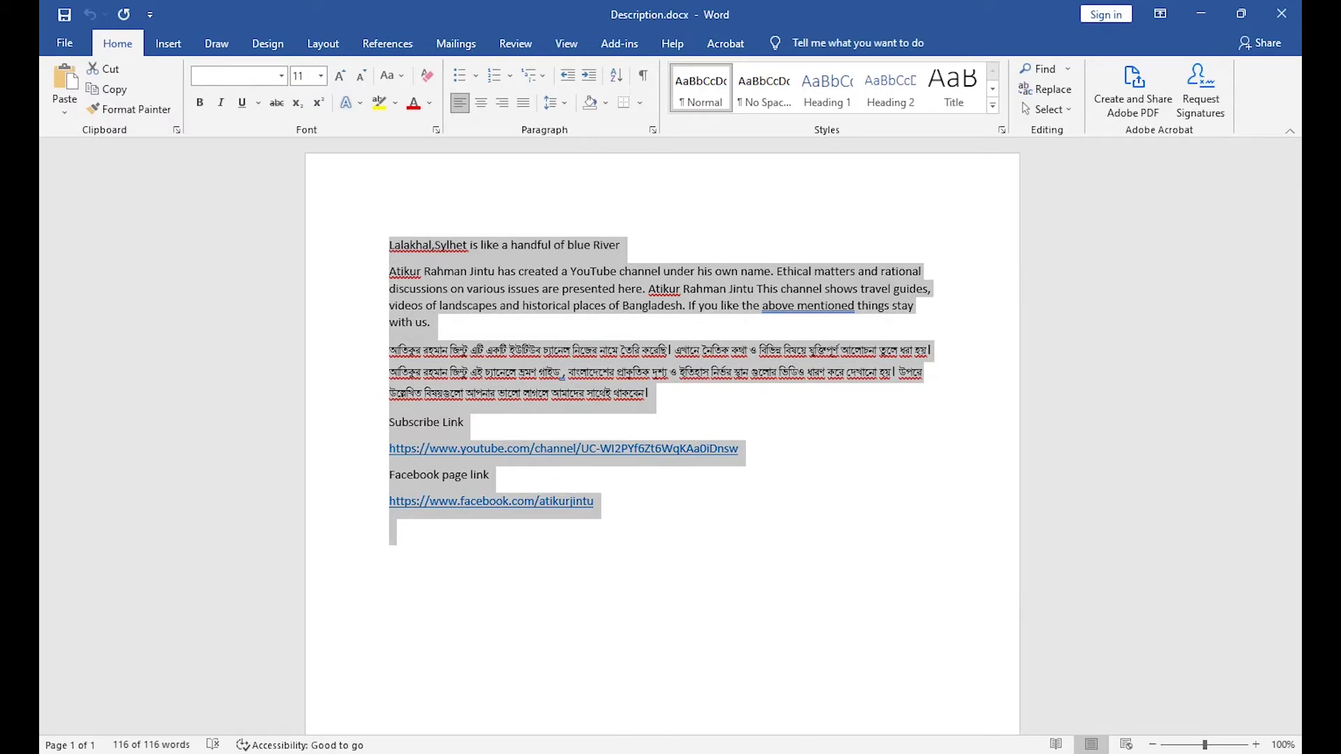
key("alt+Tab")
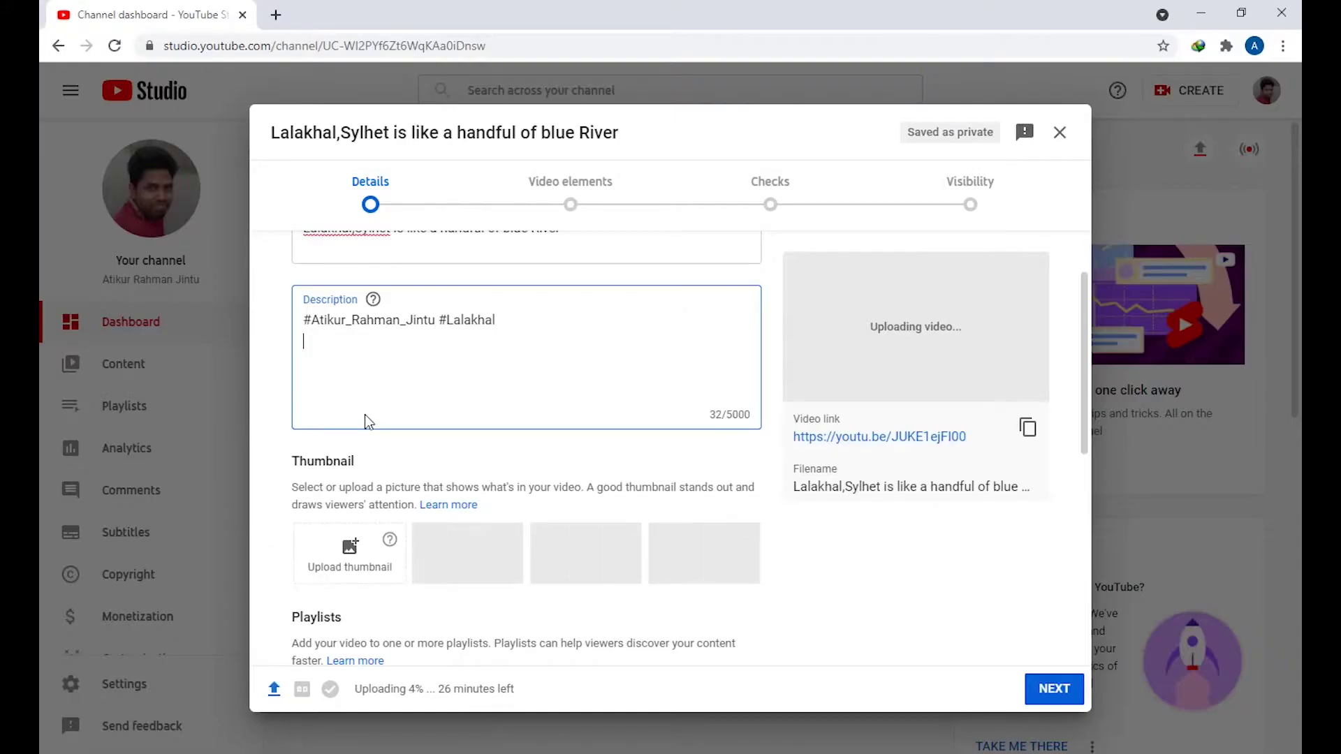
key("ctrl+v")
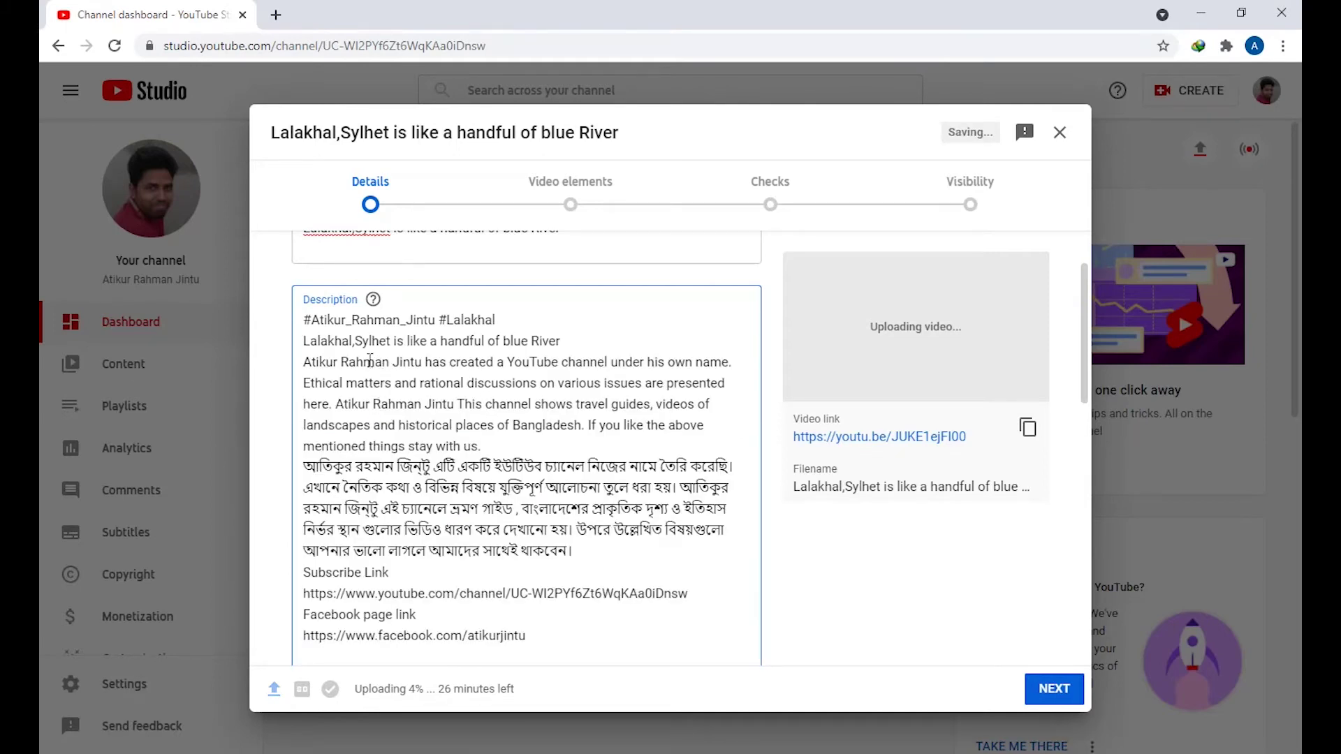
Step: Insert blank lines in the description before the title line, the Bengali paragraph and the Subscribe Link line
left_click(303, 341)
key("Return")
left_click(304, 400)
key("Return")
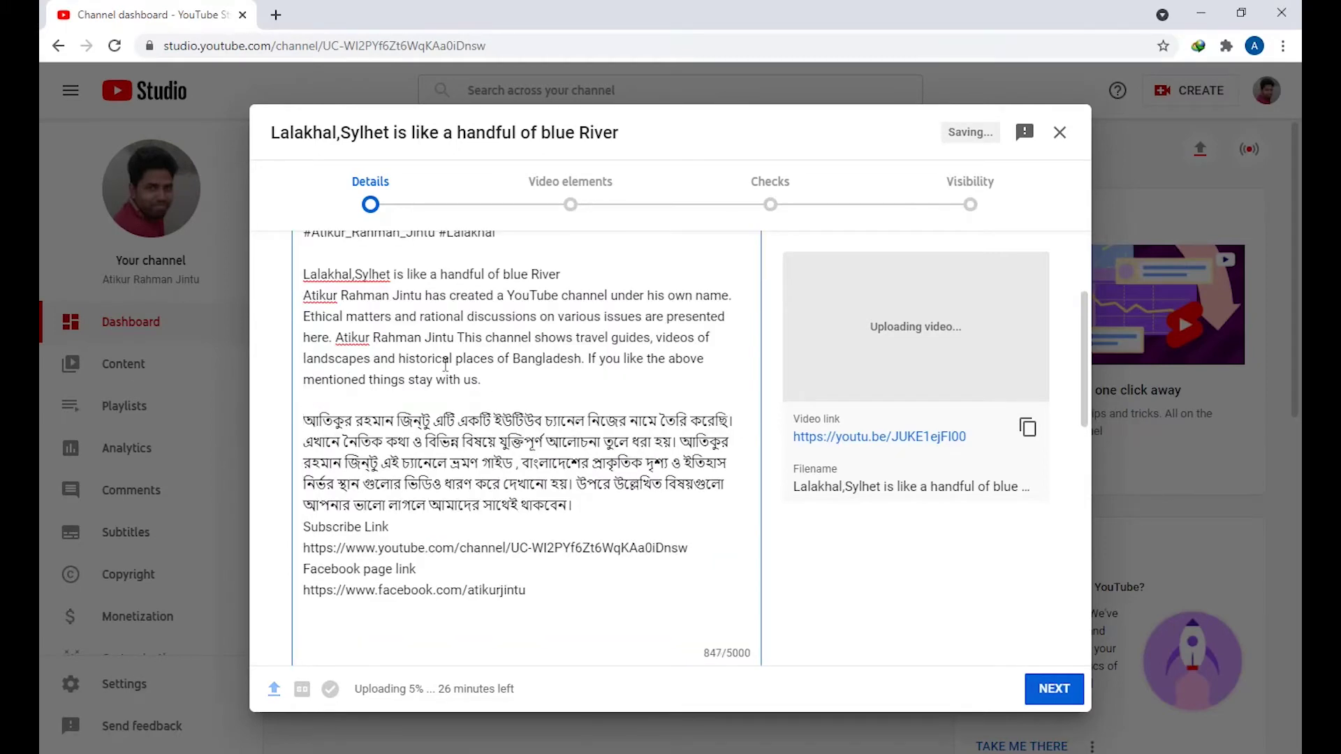
left_click(309, 529)
key("Return")
scroll(393, 526, "down", 1)
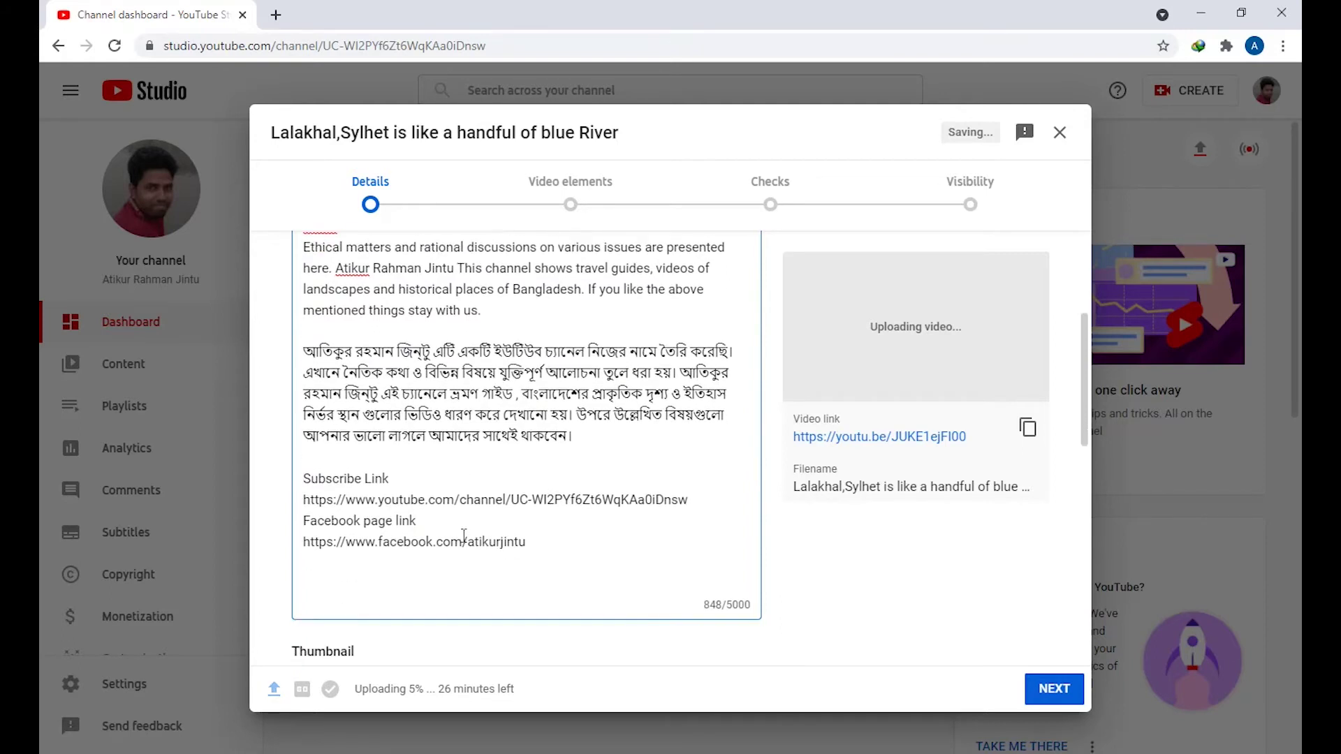
Step: Open the phone verification needed for custom thumbnails, check the verification page and return to the video's upload details
scroll(514, 534, "down", 3)
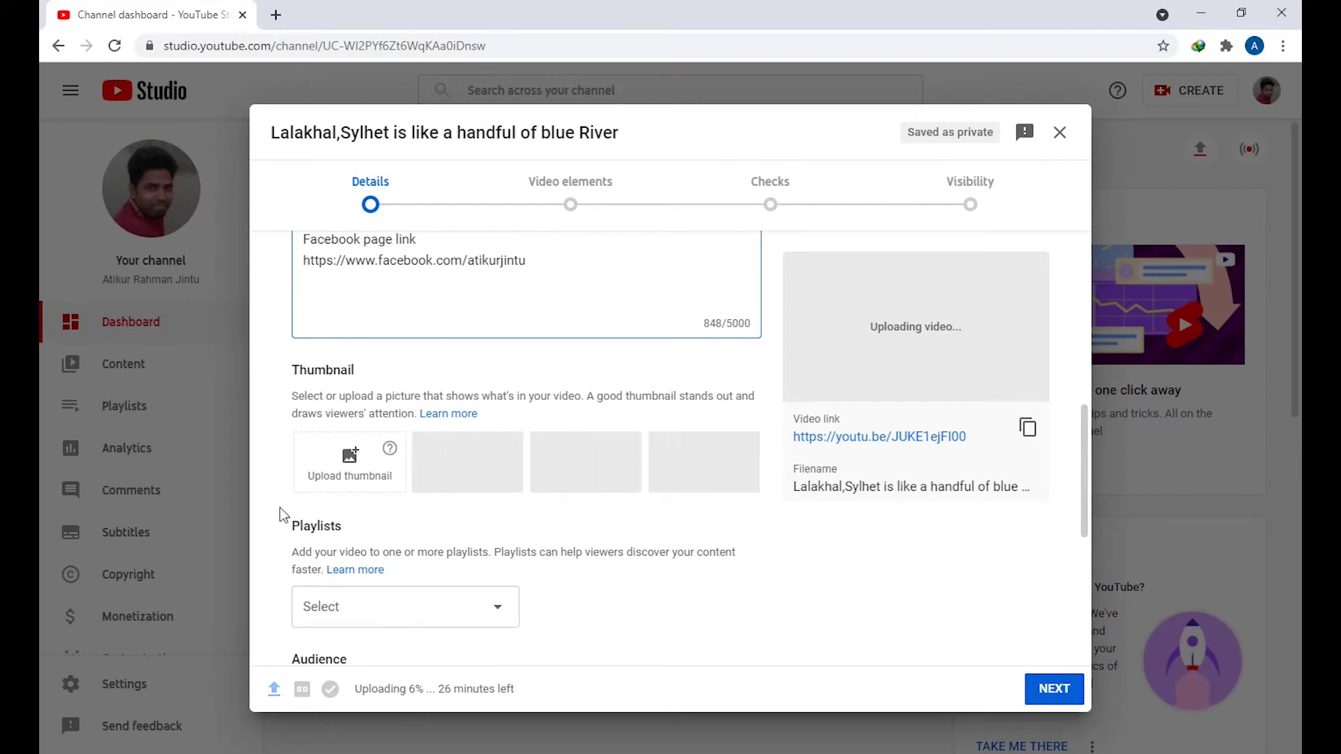
left_click(347, 480)
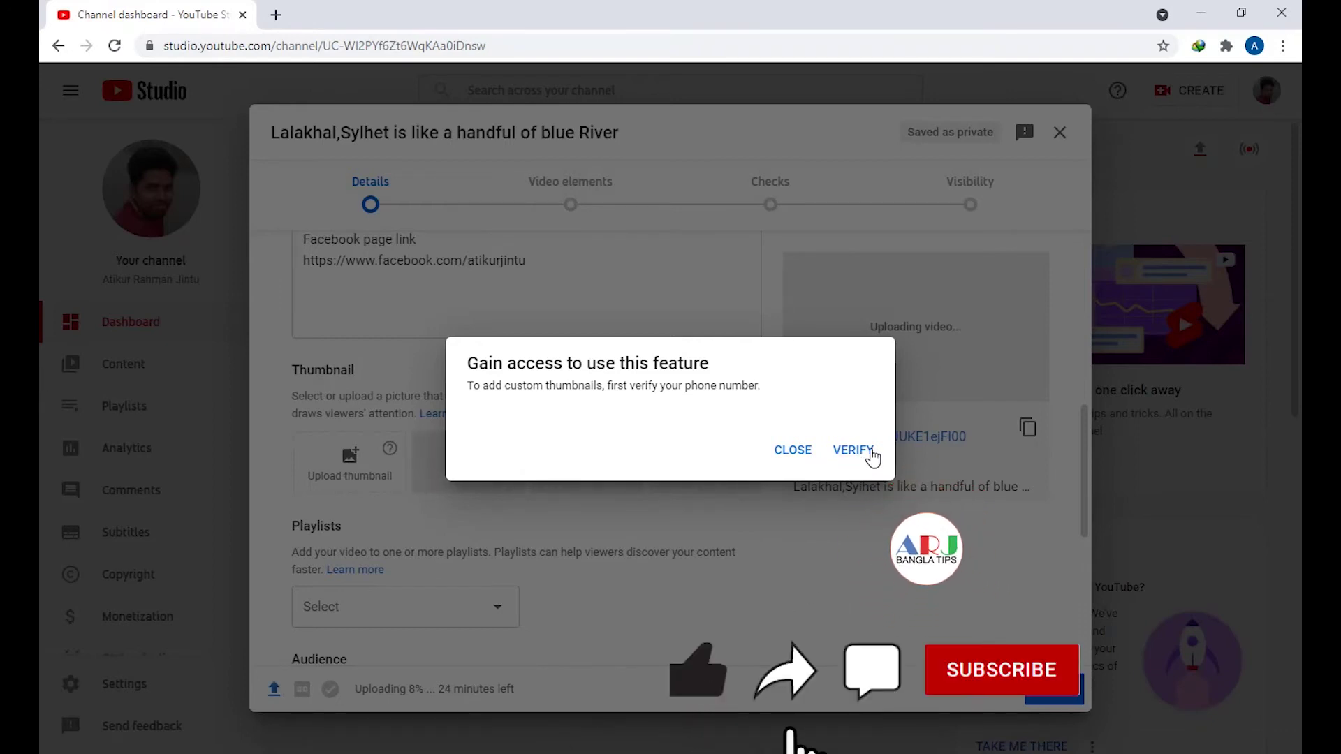
left_click(773, 455)
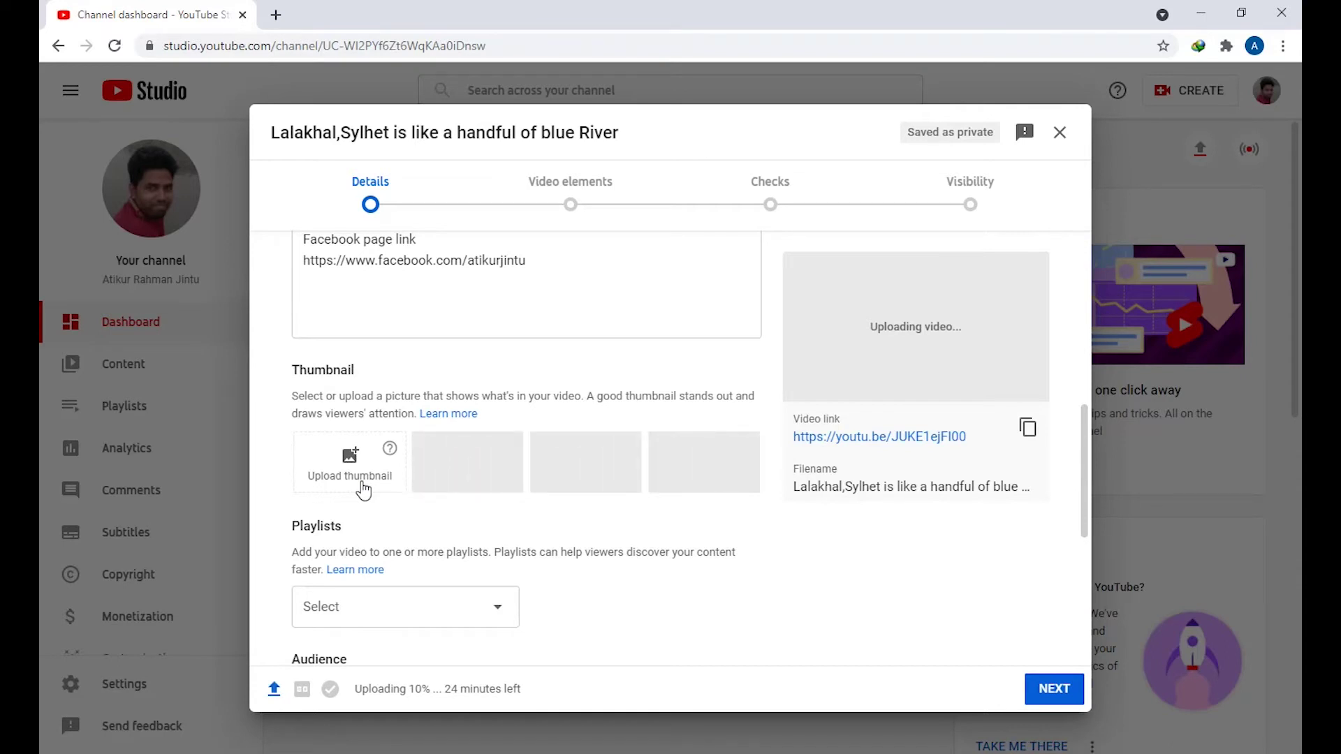
left_click(362, 484)
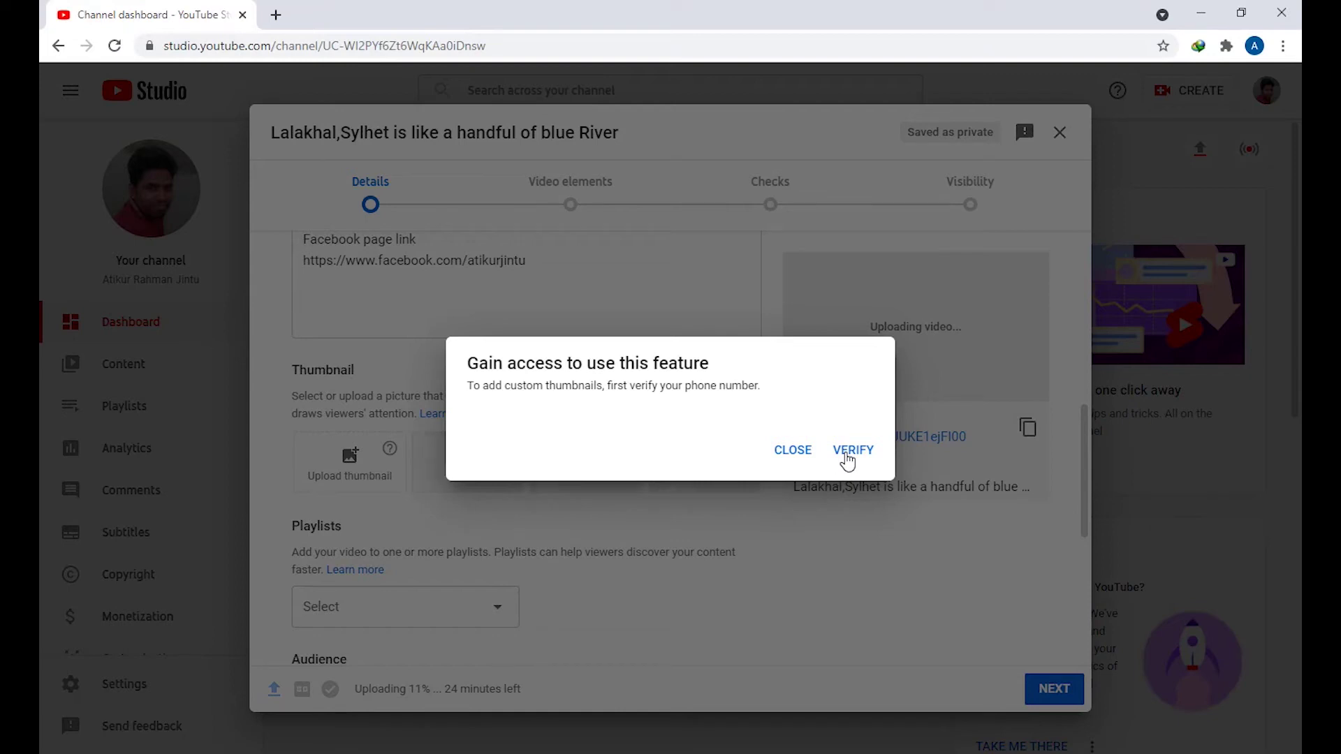
left_click(848, 457)
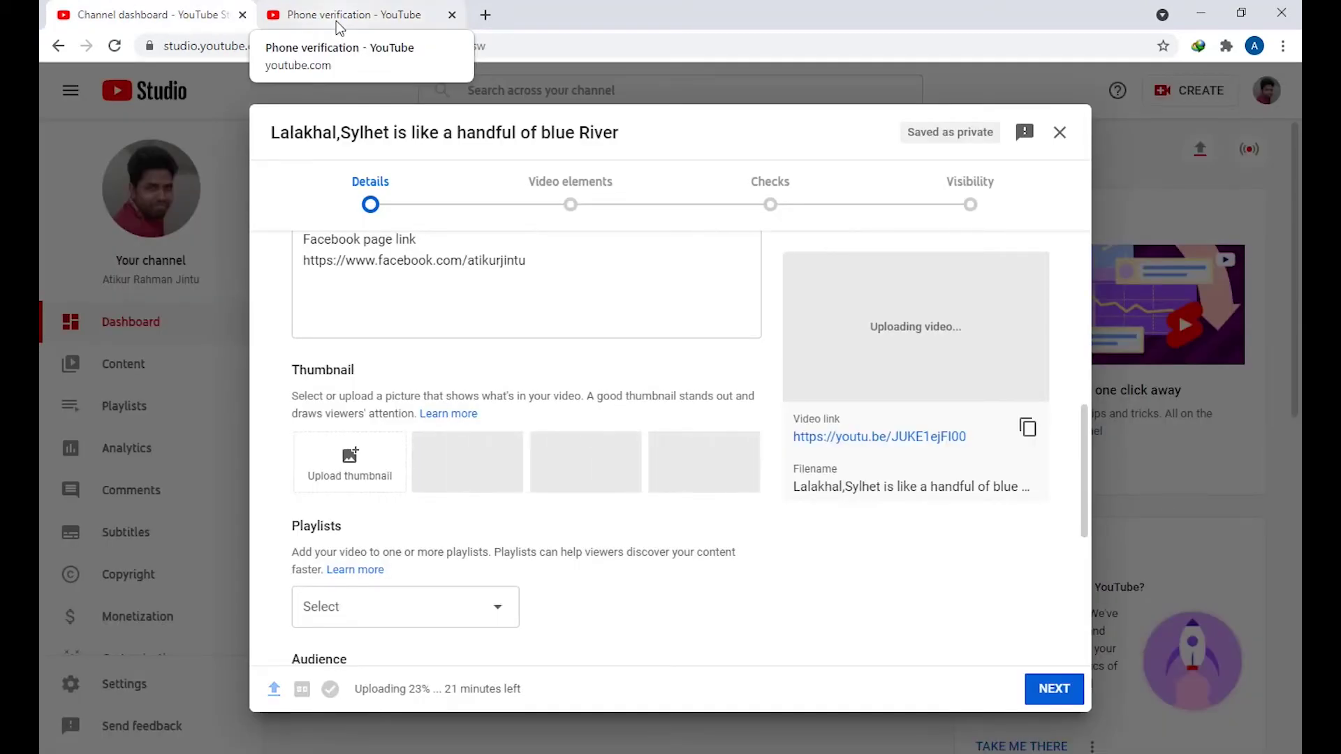
left_click(379, 23)
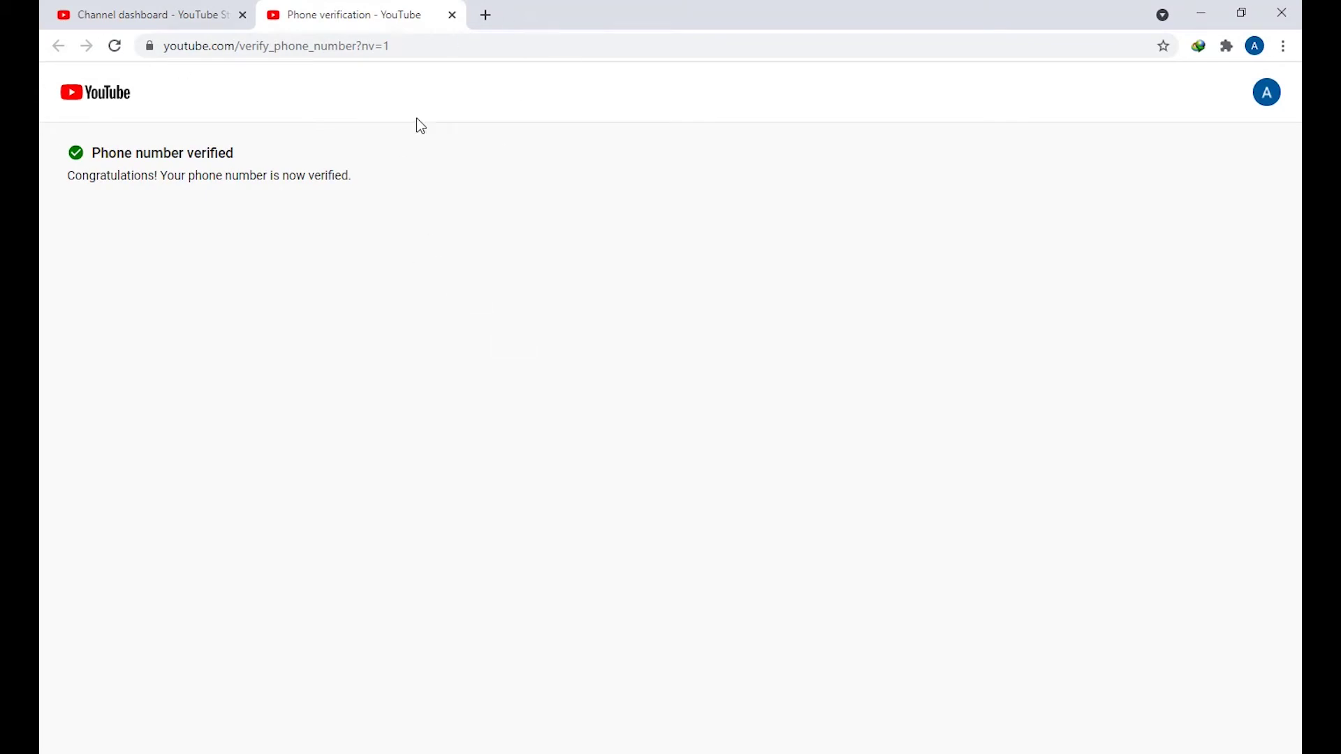
left_click(162, 7)
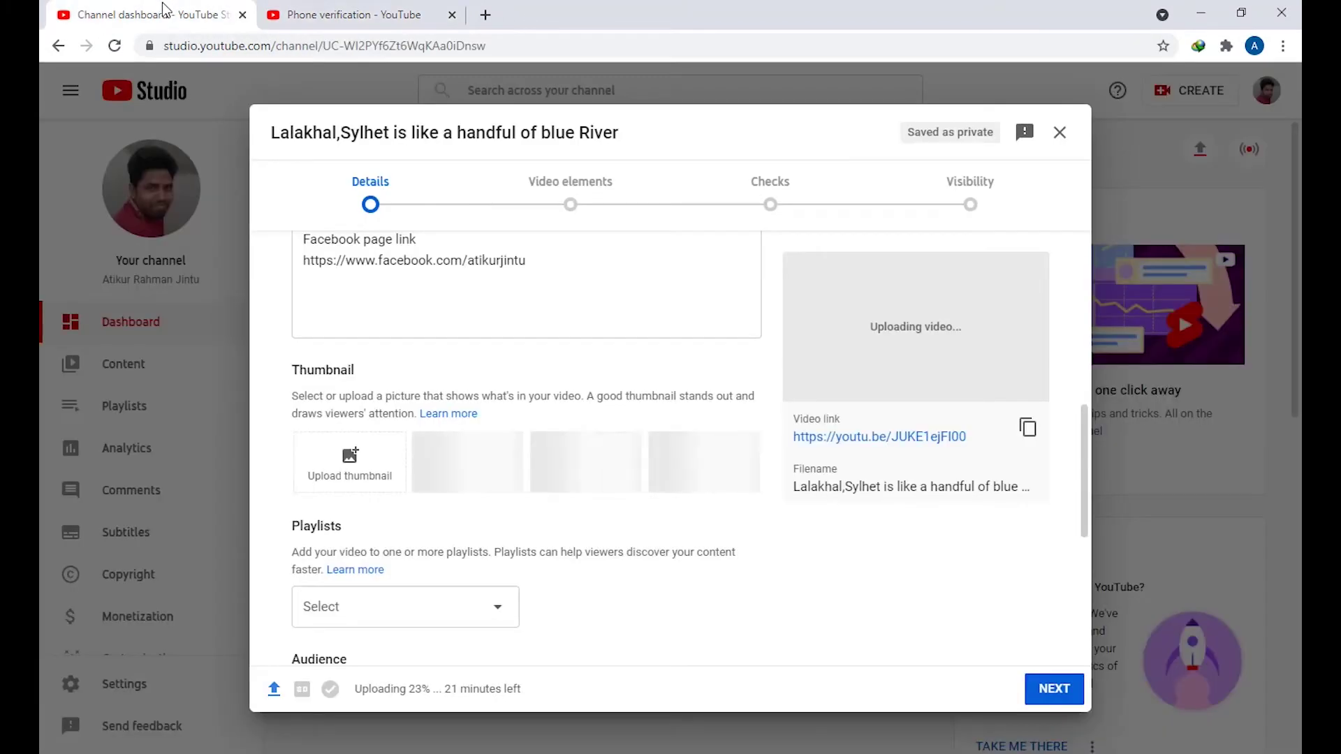
Step: Upload "Lalakhal,Sylhet is like a handful of blue River.jpg" from the video's folder in Ready to Upload as the custom thumbnail
left_click(378, 482)
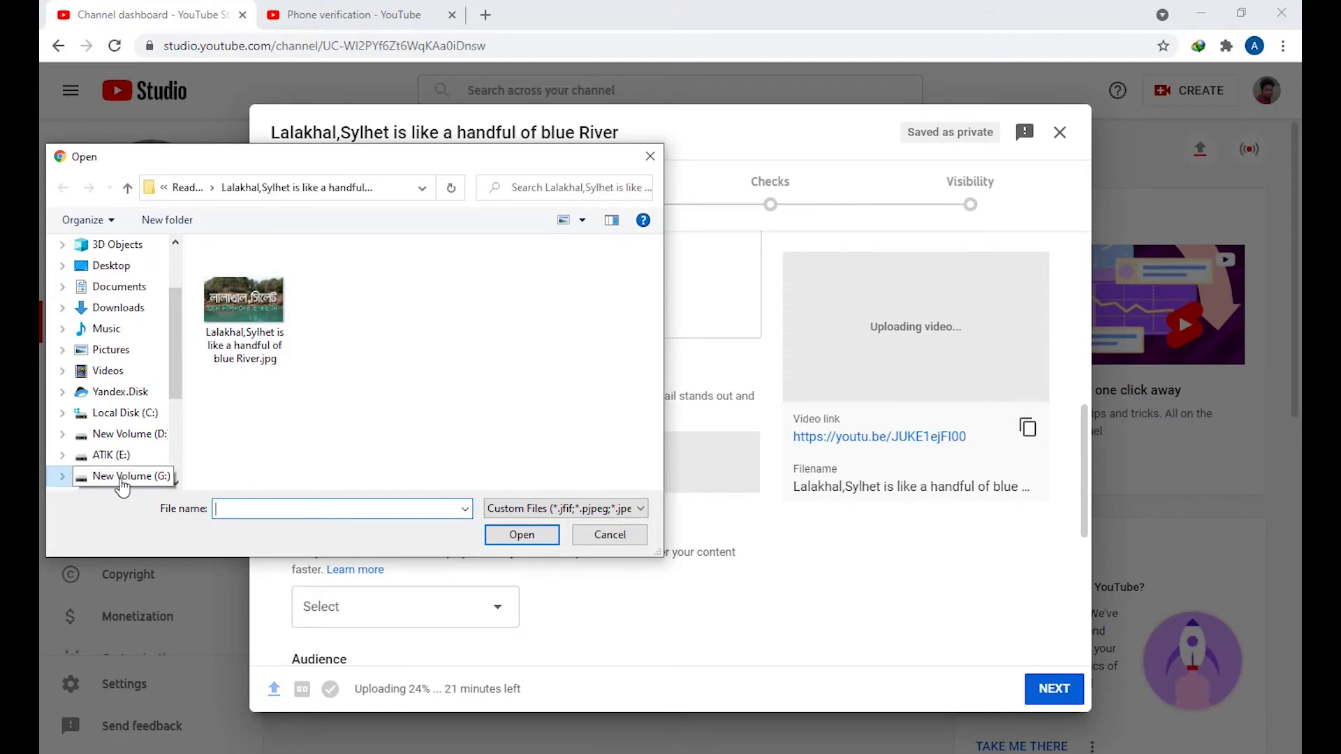
left_click(120, 478)
double_click(275, 312)
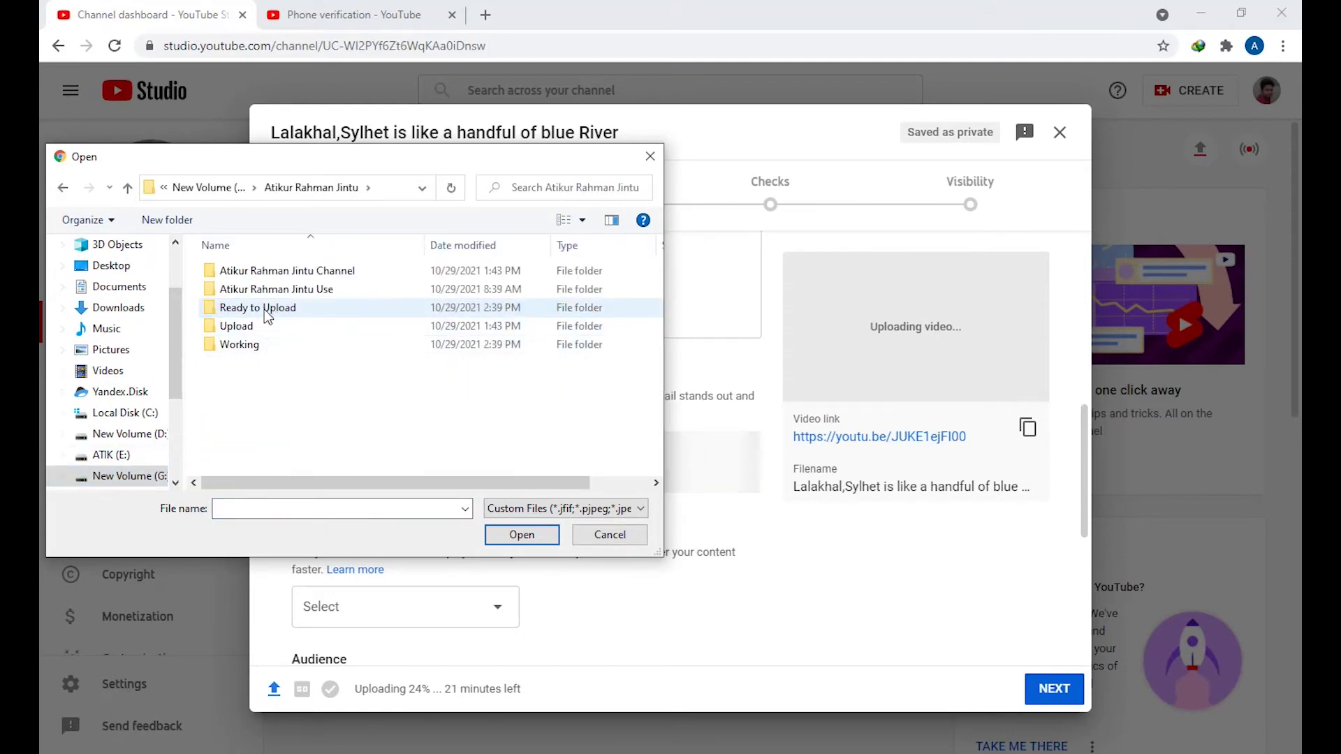
double_click(264, 309)
double_click(286, 271)
left_click(248, 337)
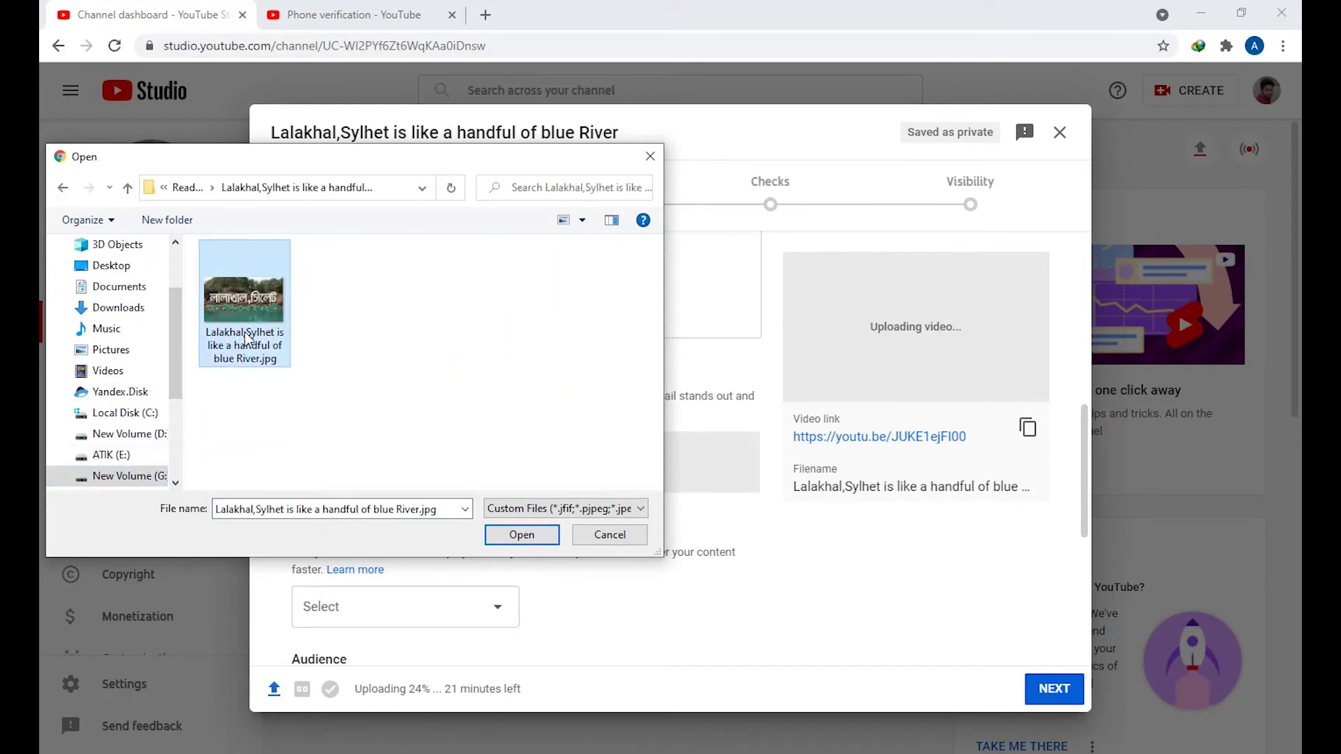
left_click(536, 542)
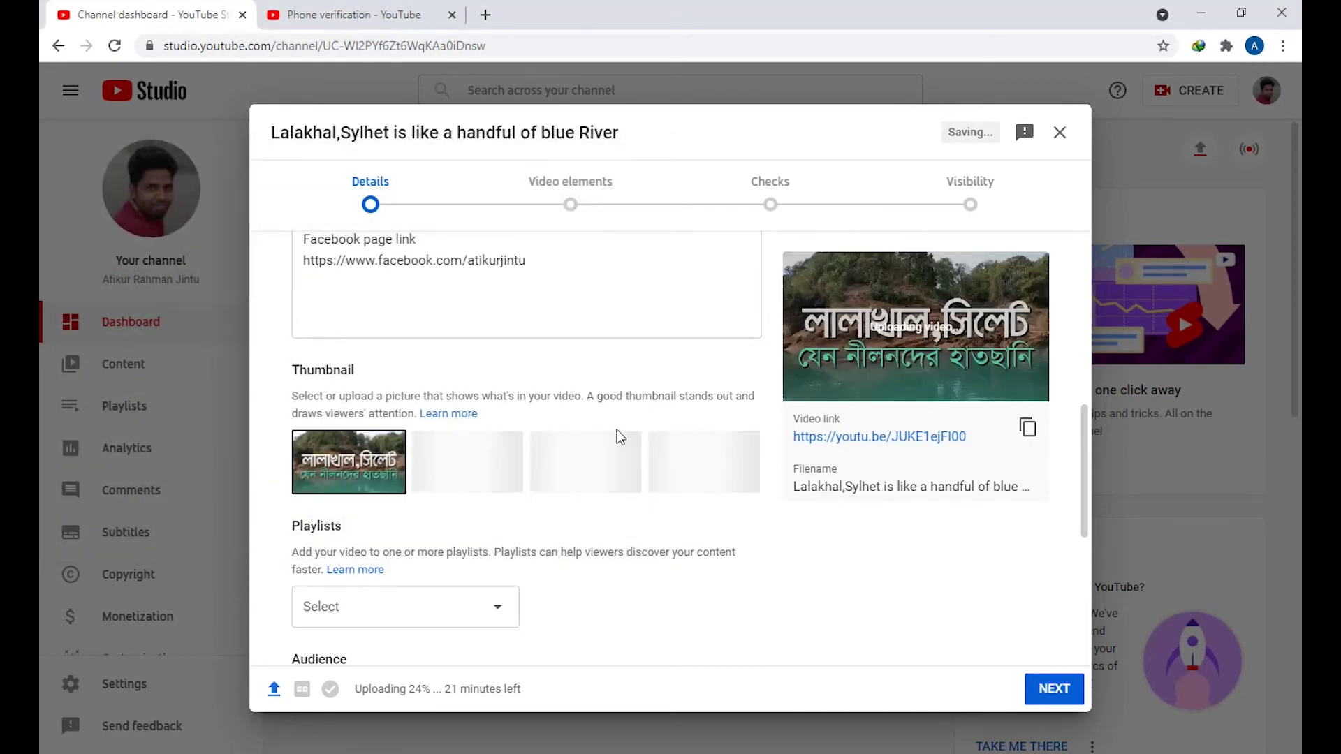
scroll(622, 430, "down", 4)
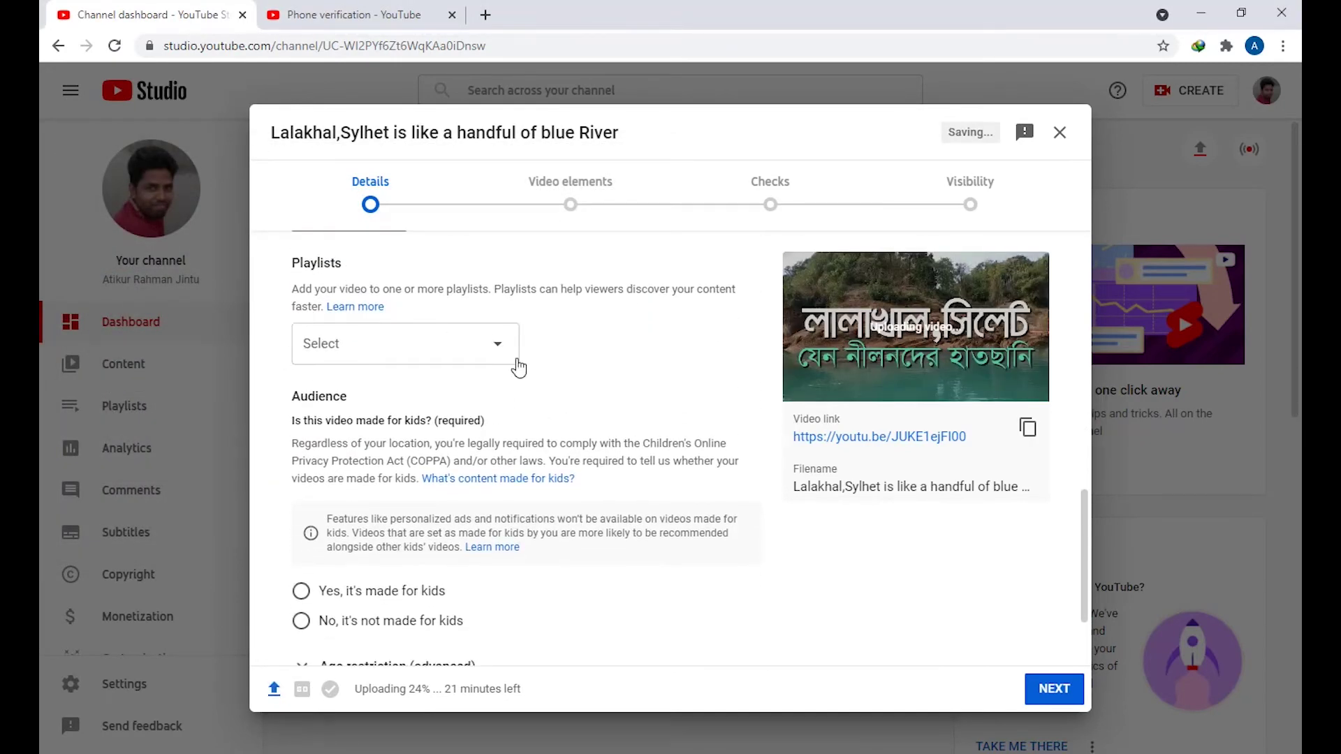
Step: Leave the playlist unselected and mark the video as not made for kids in the Audience section
left_click(504, 354)
left_click(690, 378)
scroll(621, 380, "down", 2)
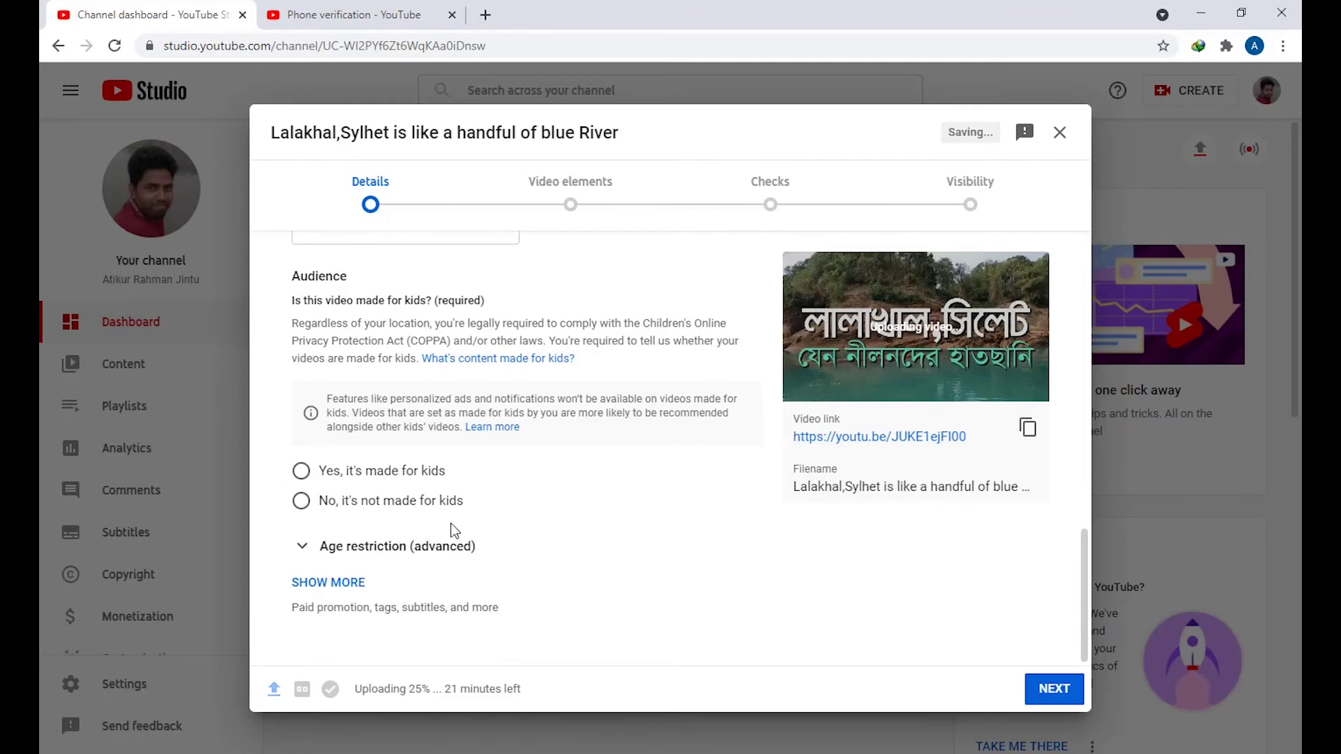
left_click(301, 503)
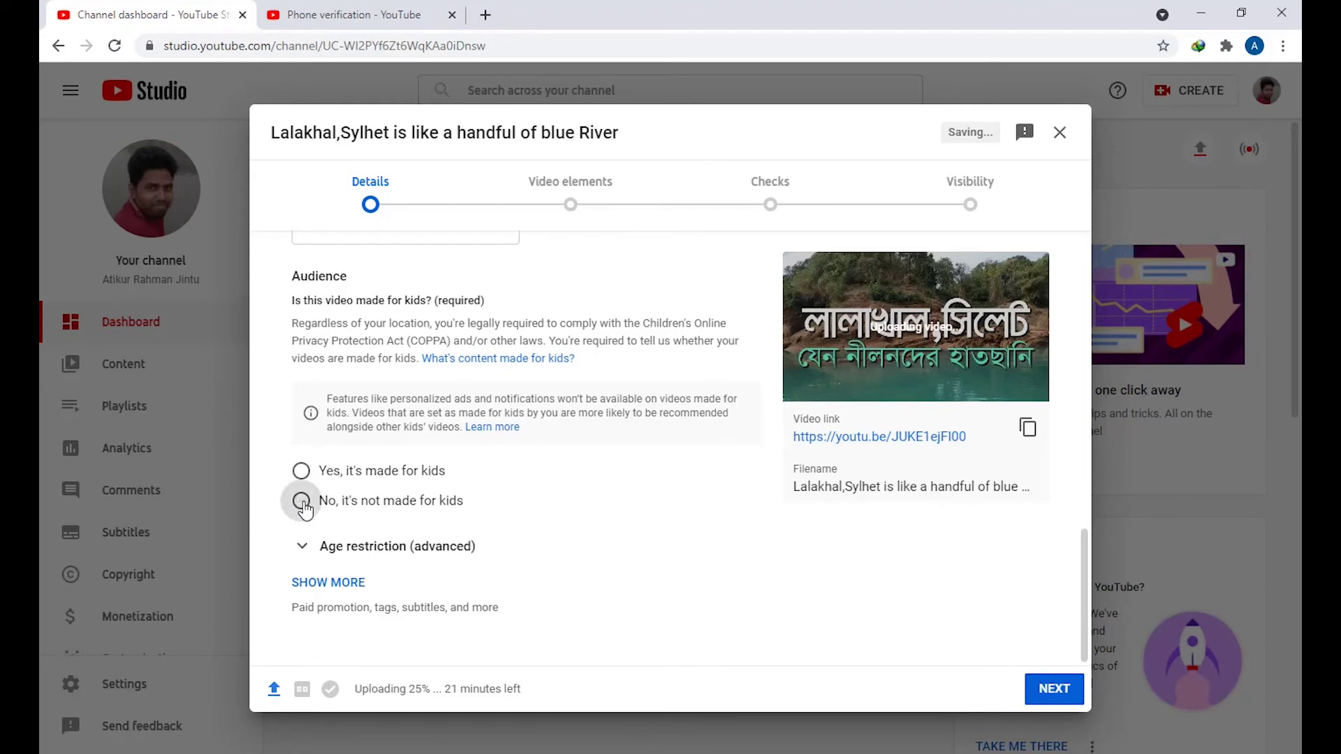
Step: Show the additional detail options and paste the copied tag list from Tag.docx into the video's Tags
left_click(323, 584)
scroll(539, 562, "down", 5)
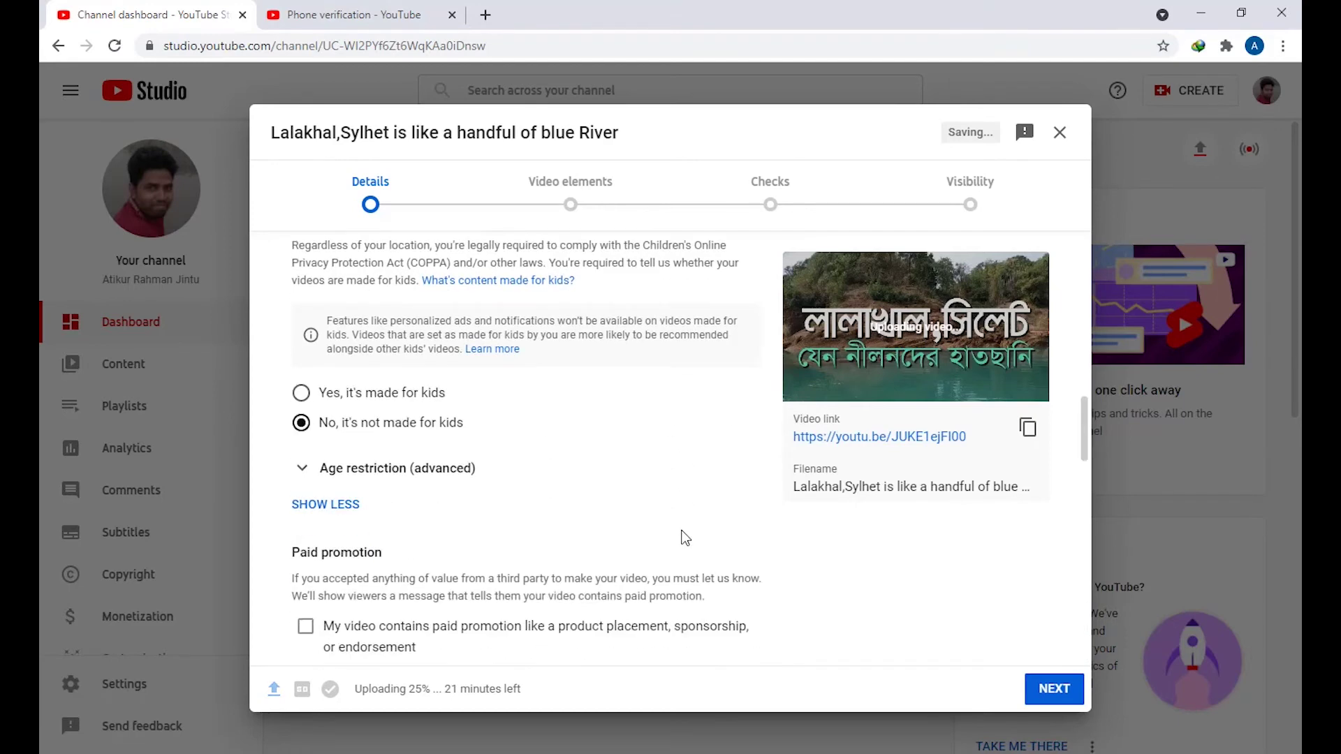
scroll(689, 539, "down", 3)
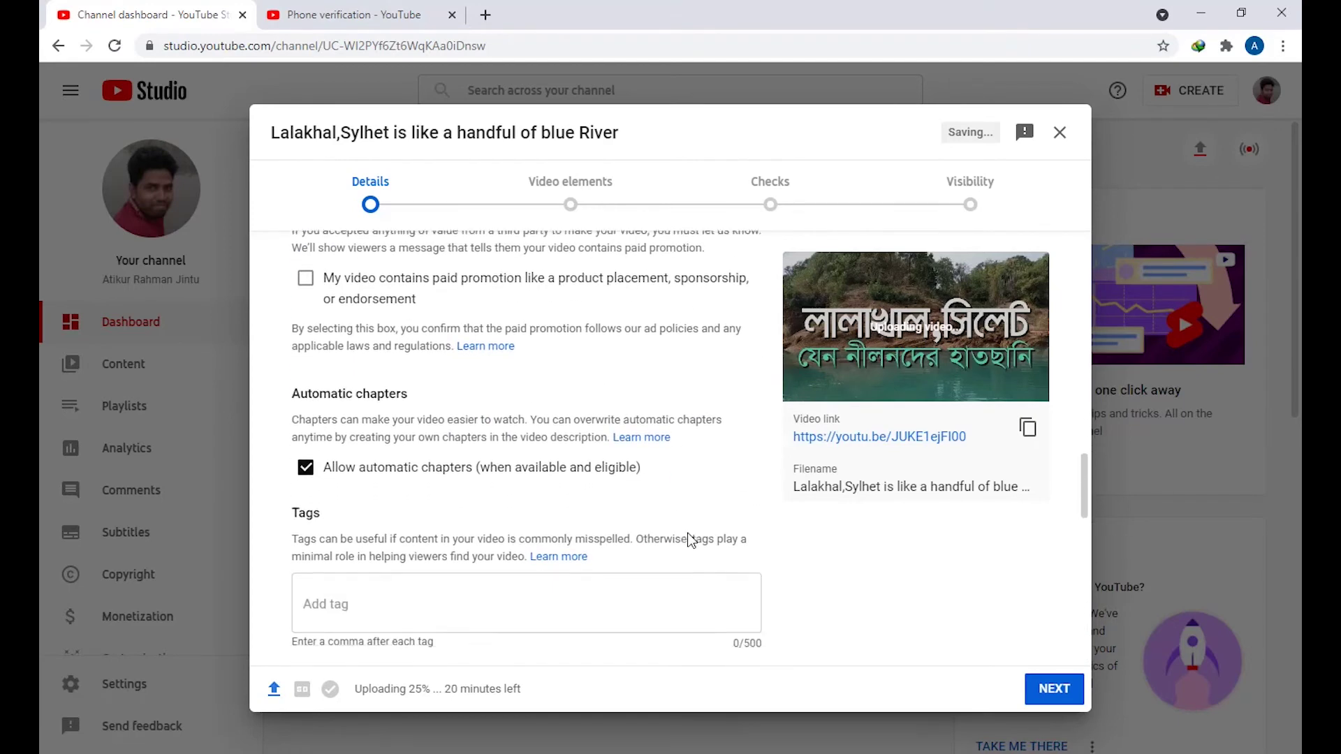
left_click(320, 505)
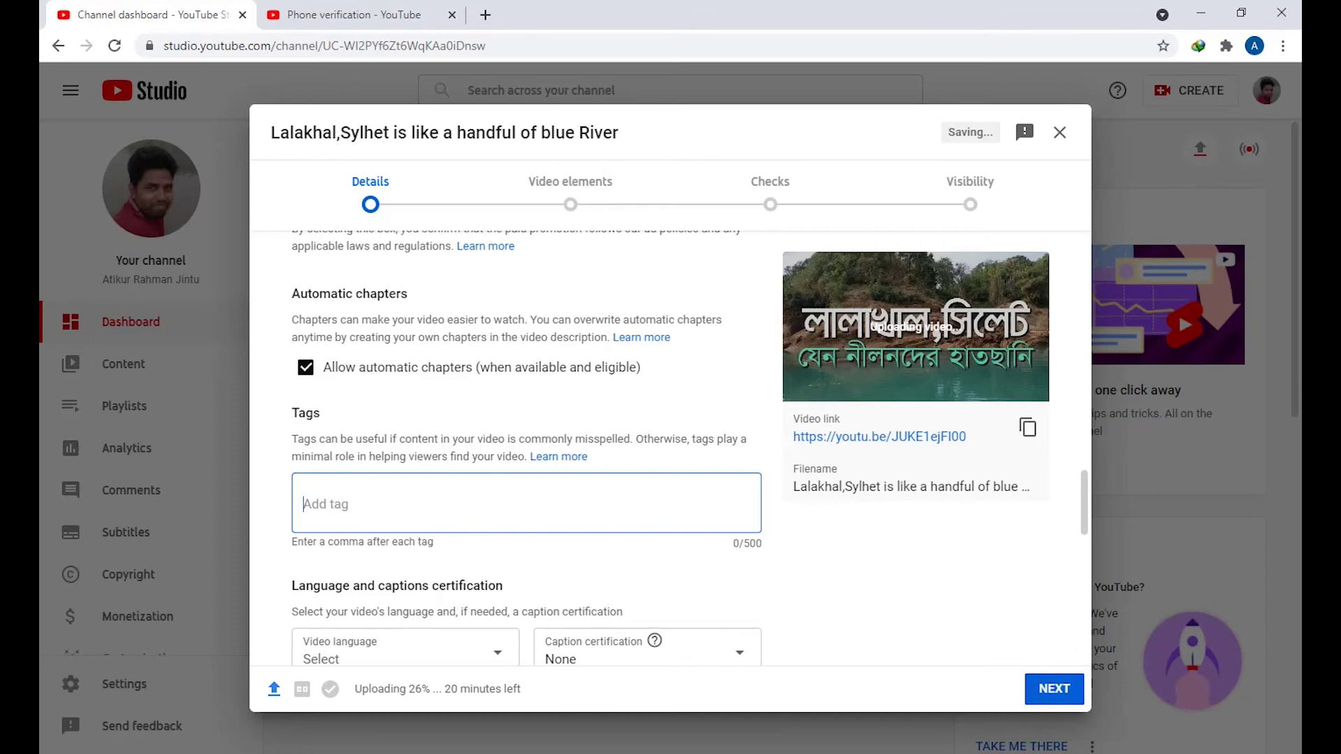
left_click(1081, 681)
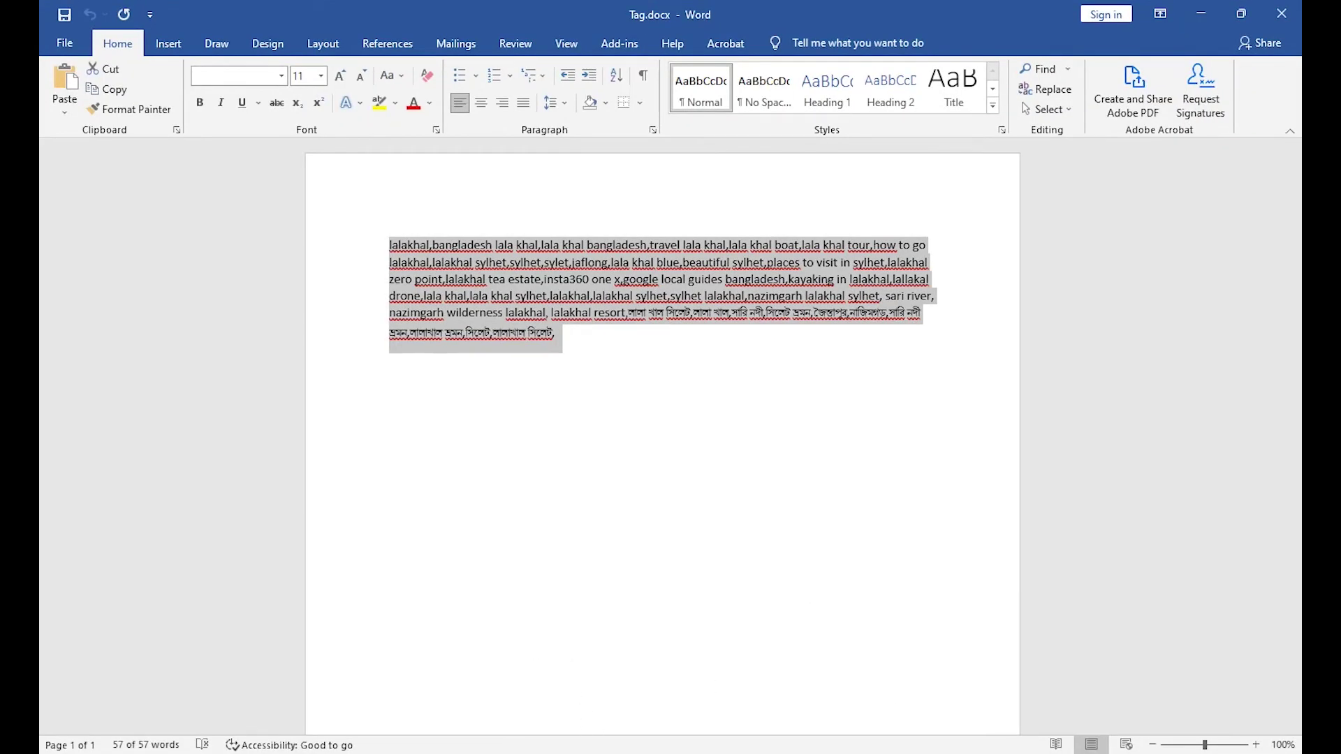
left_click(580, 751)
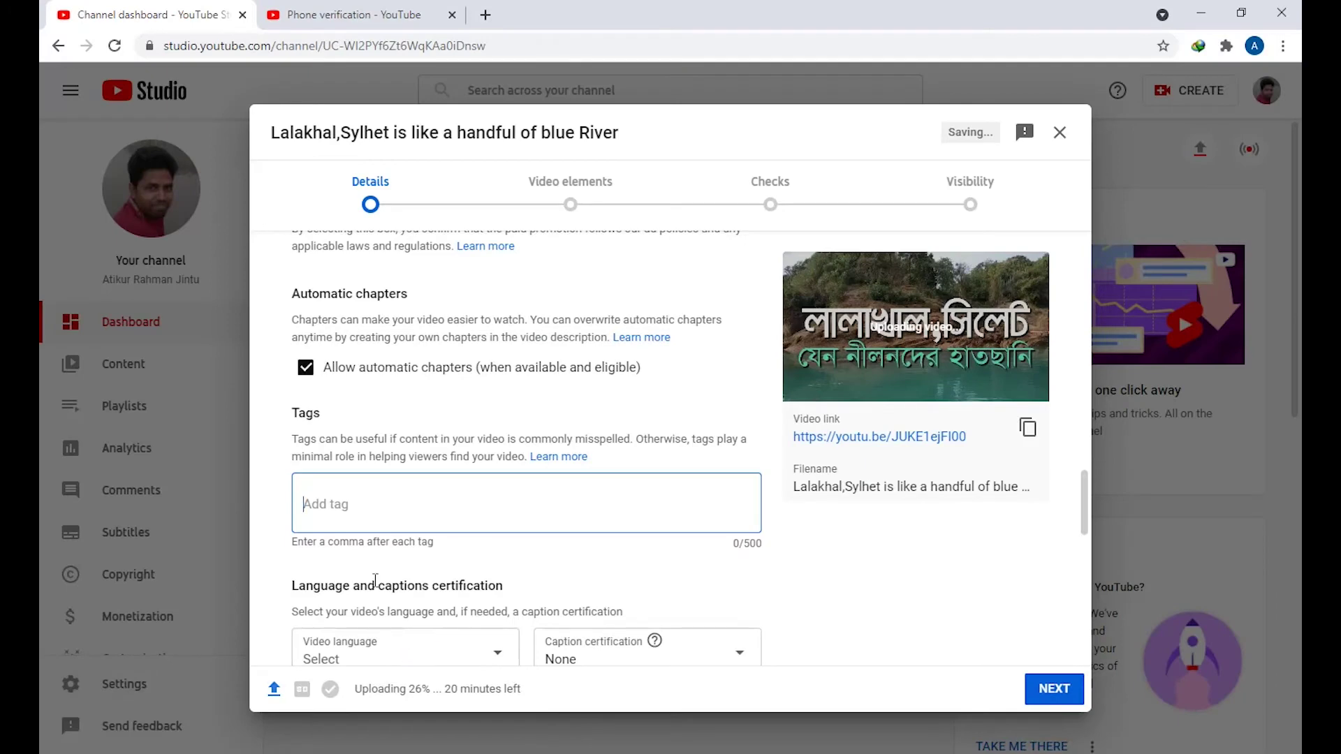
key("ctrl+v")
scroll(449, 593, "down", 1)
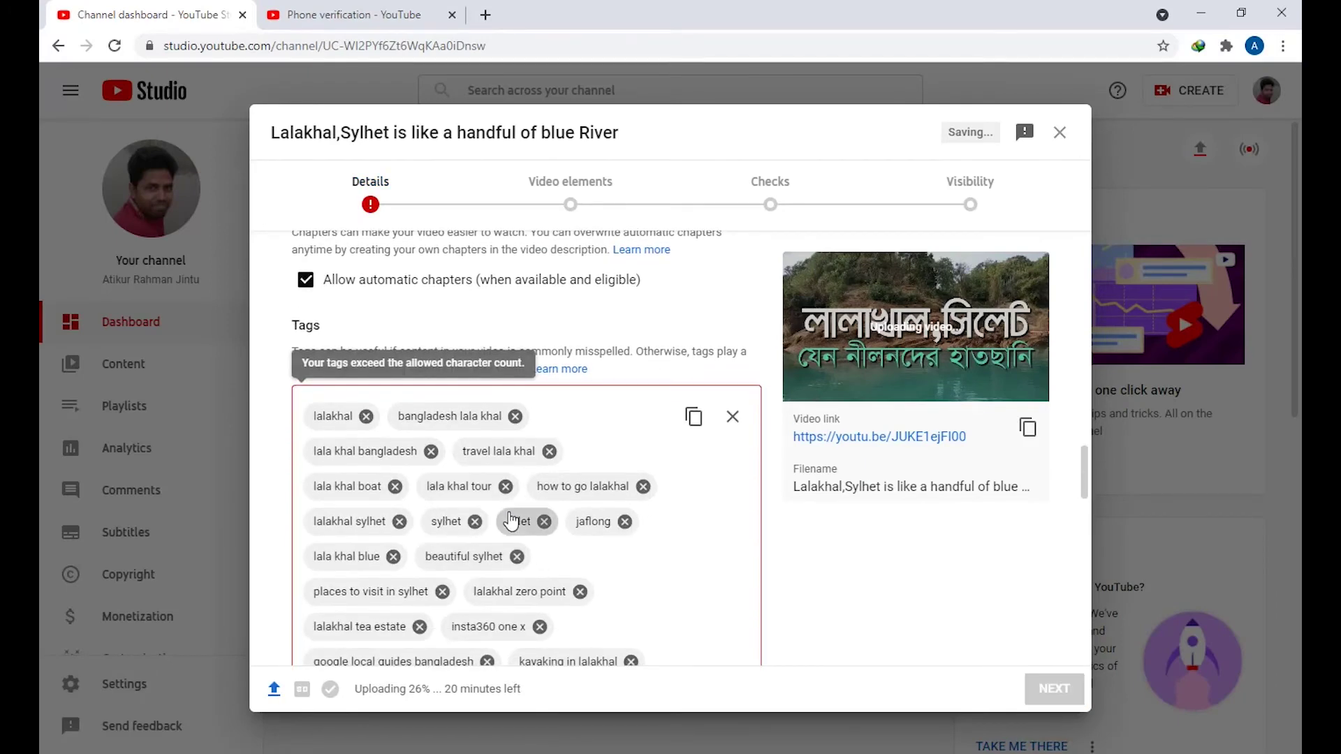
Step: Remove the Bengali tags সারি নদী ভ্রমন, সিলেট and সিলেট ভ্রমন from the video's tag list
scroll(527, 537, "down", 5)
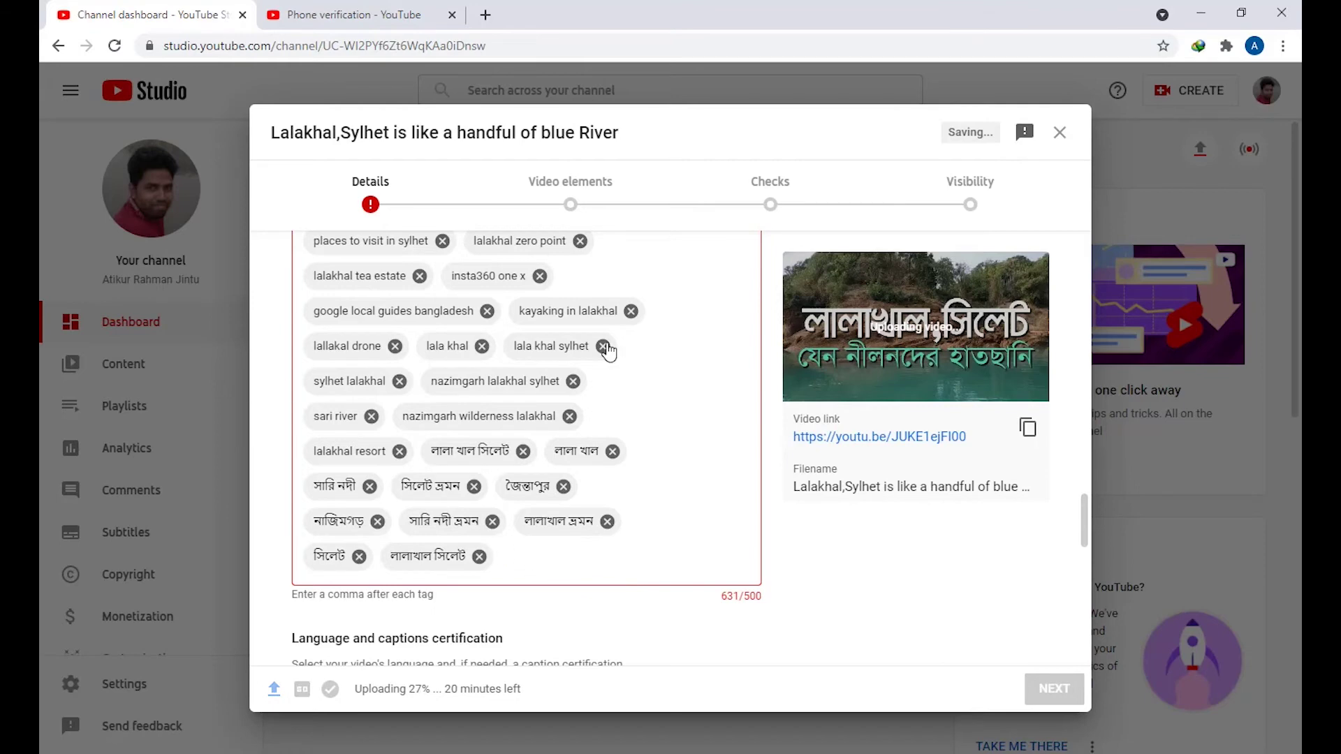
left_click(493, 522)
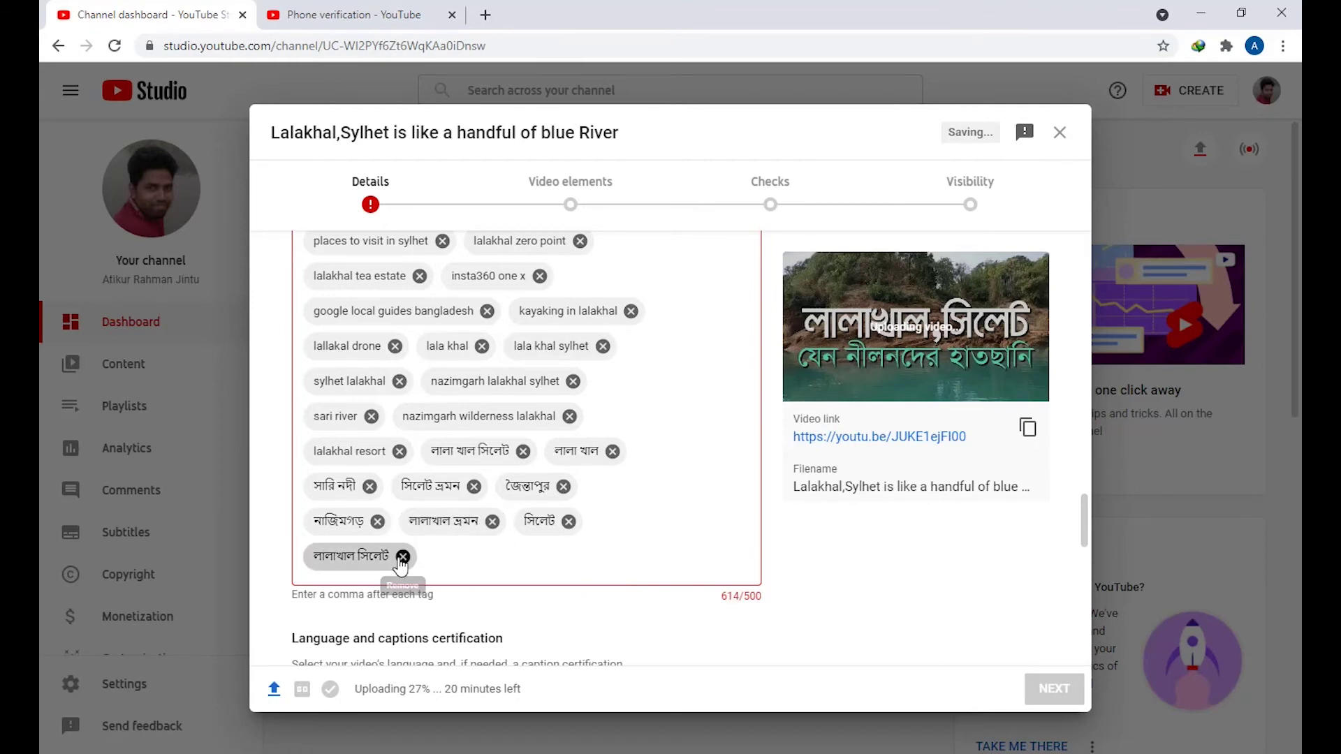
left_click(569, 521)
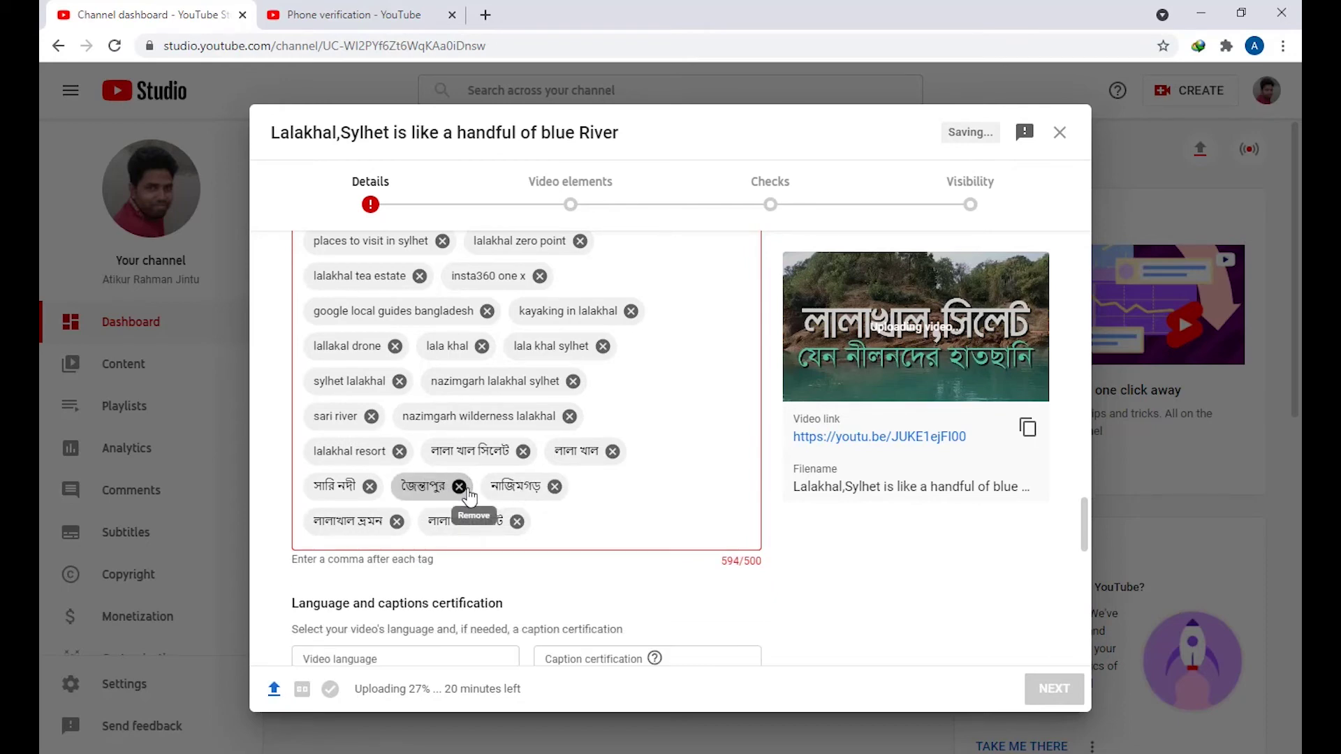
left_click(473, 487)
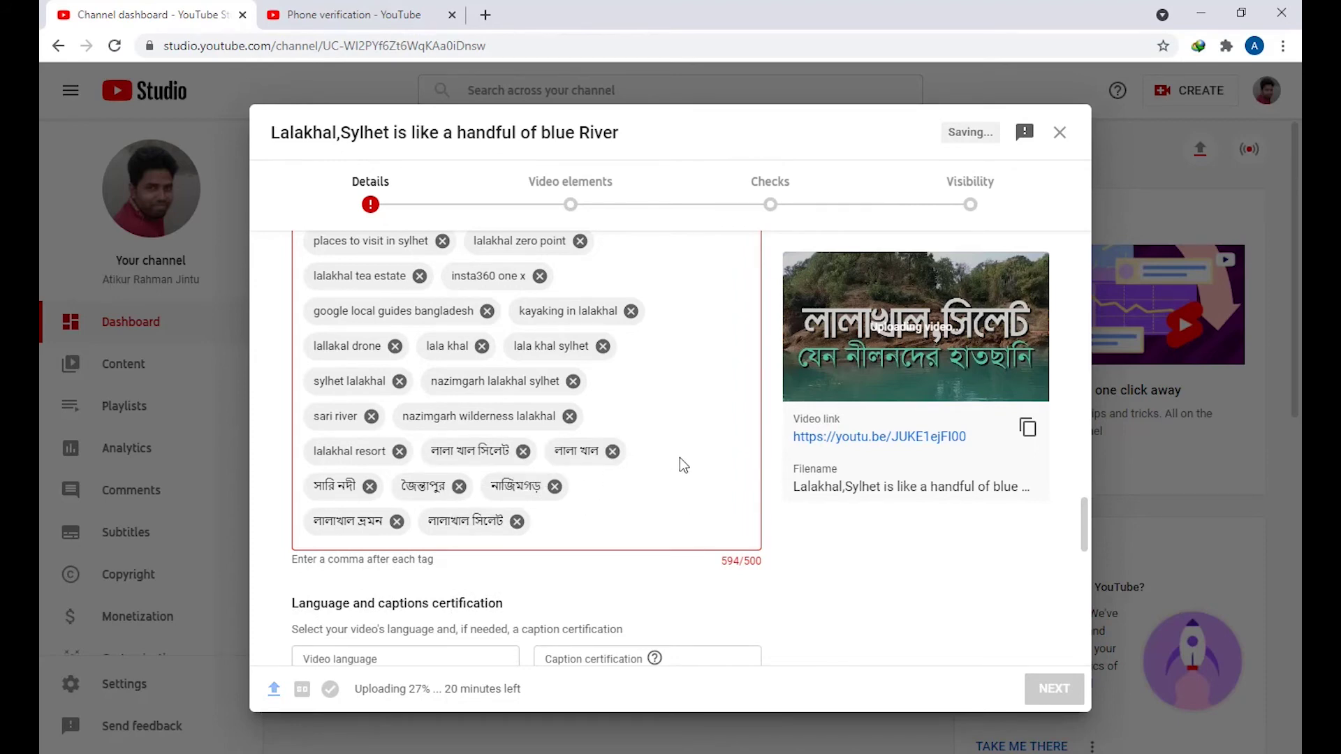
Step: Remove the tags nazimgarh wilderness lalakhal, nazimgarh lalakhal sylhet, google local guides bangladesh and lala khal to fit the 500-character limit
left_click(569, 415)
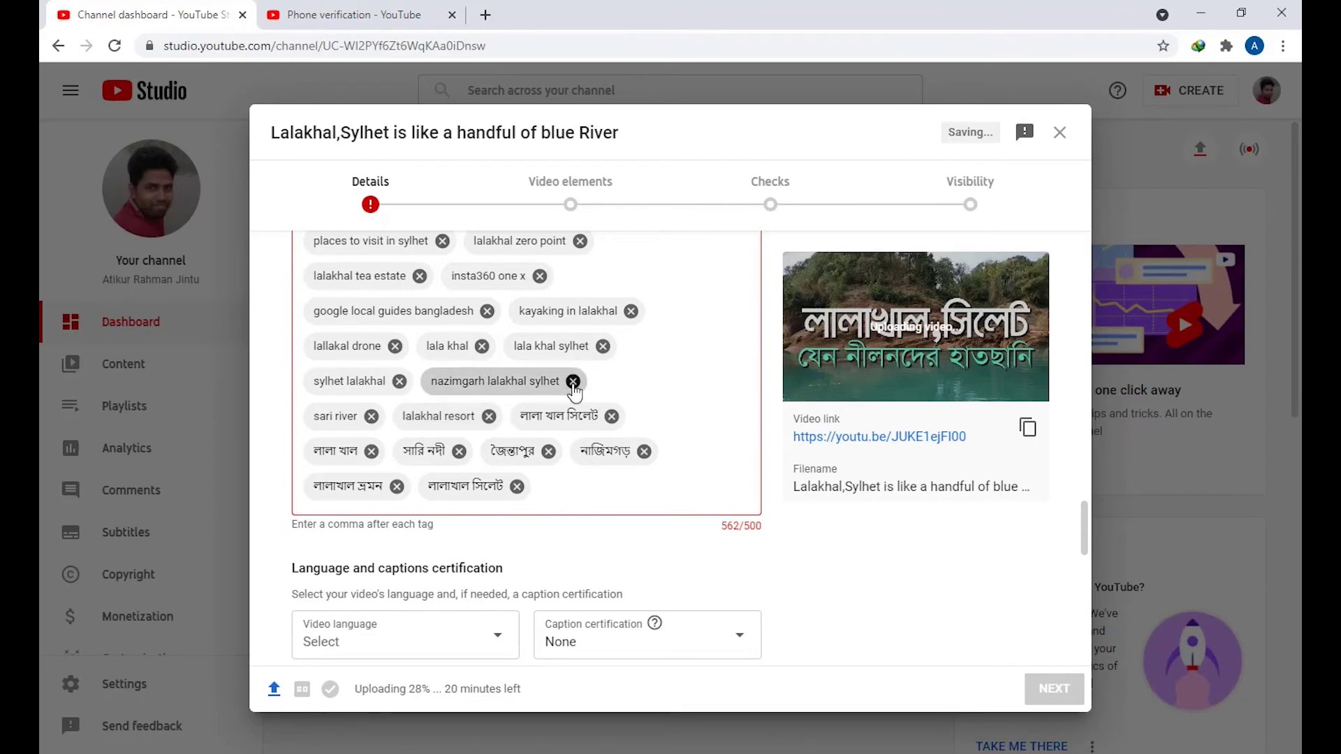
left_click(573, 381)
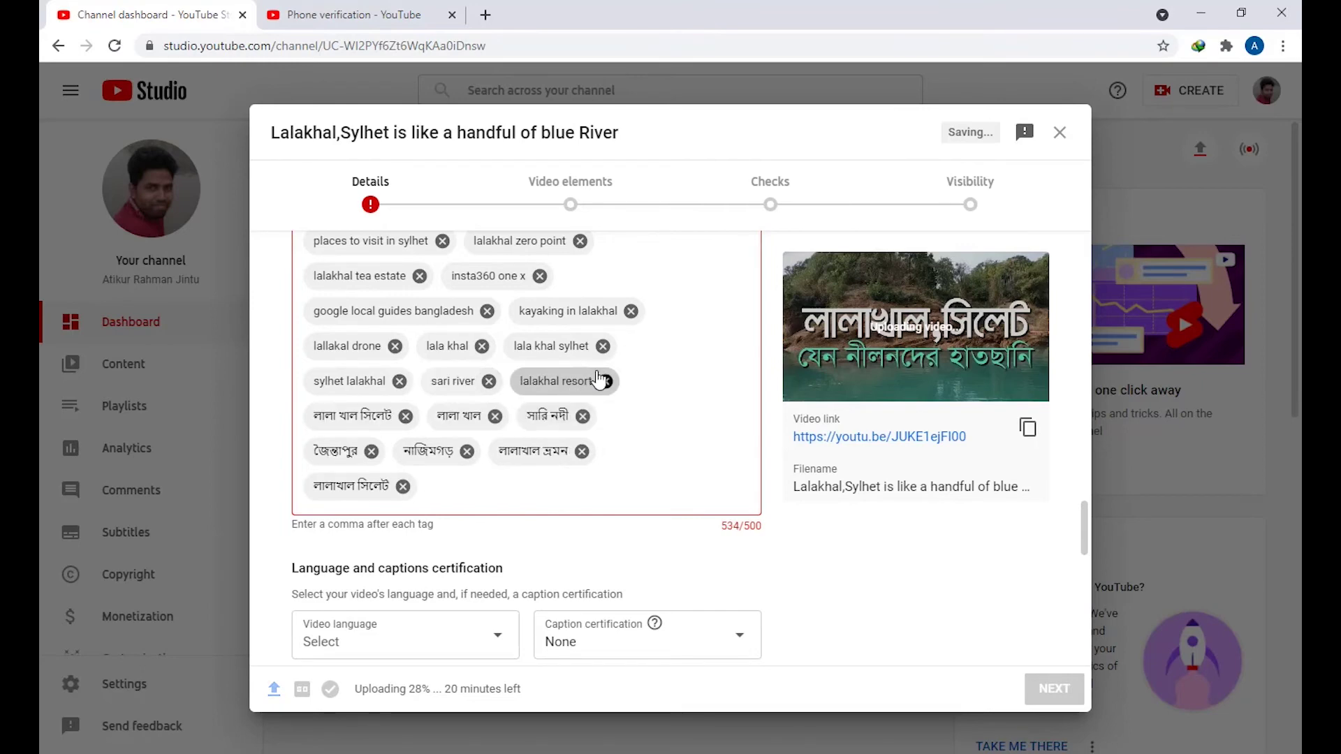
left_click(486, 310)
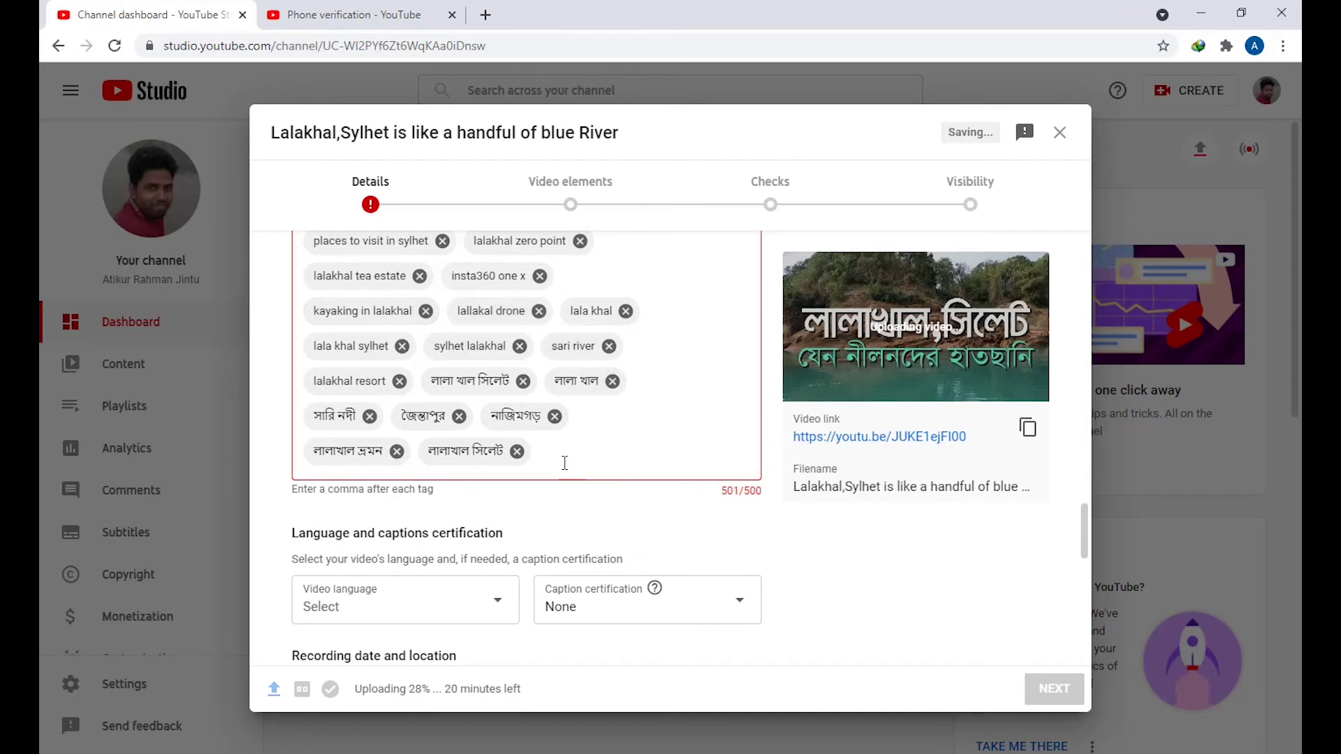
scroll(597, 439, "up", 1)
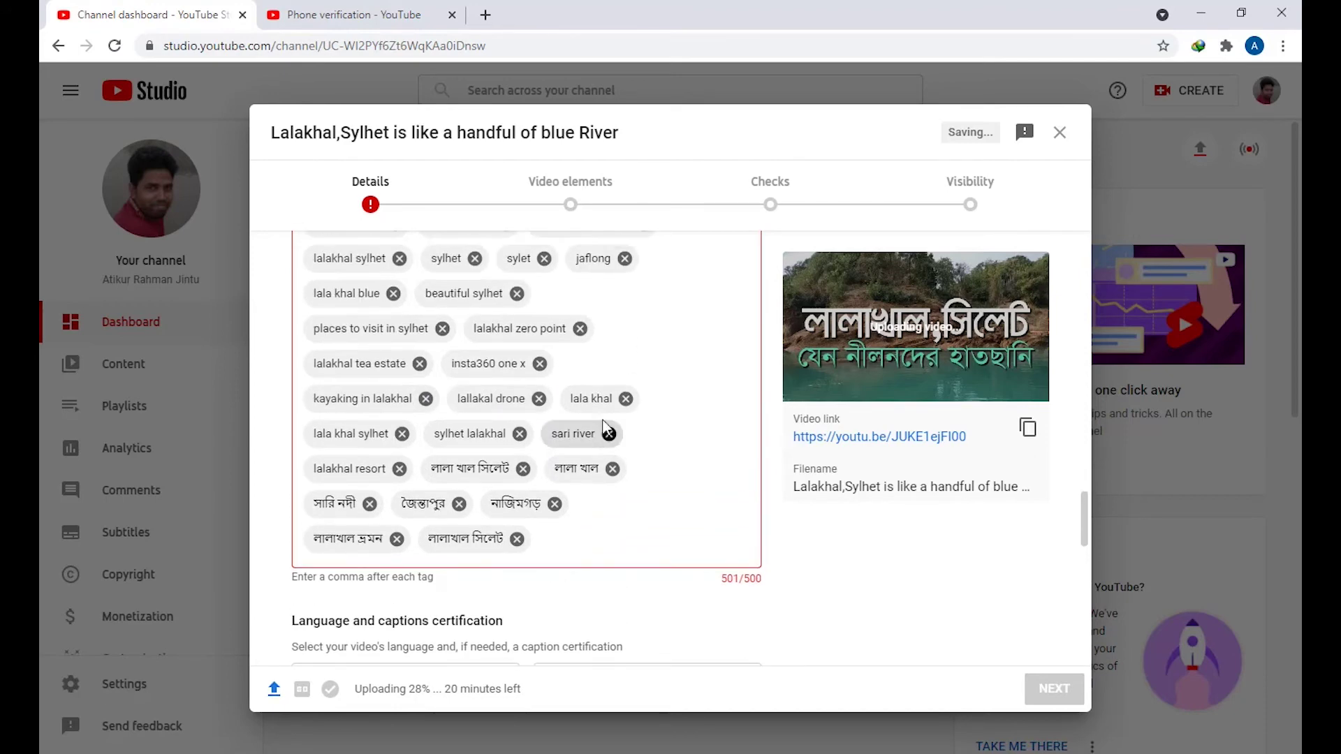
left_click(626, 400)
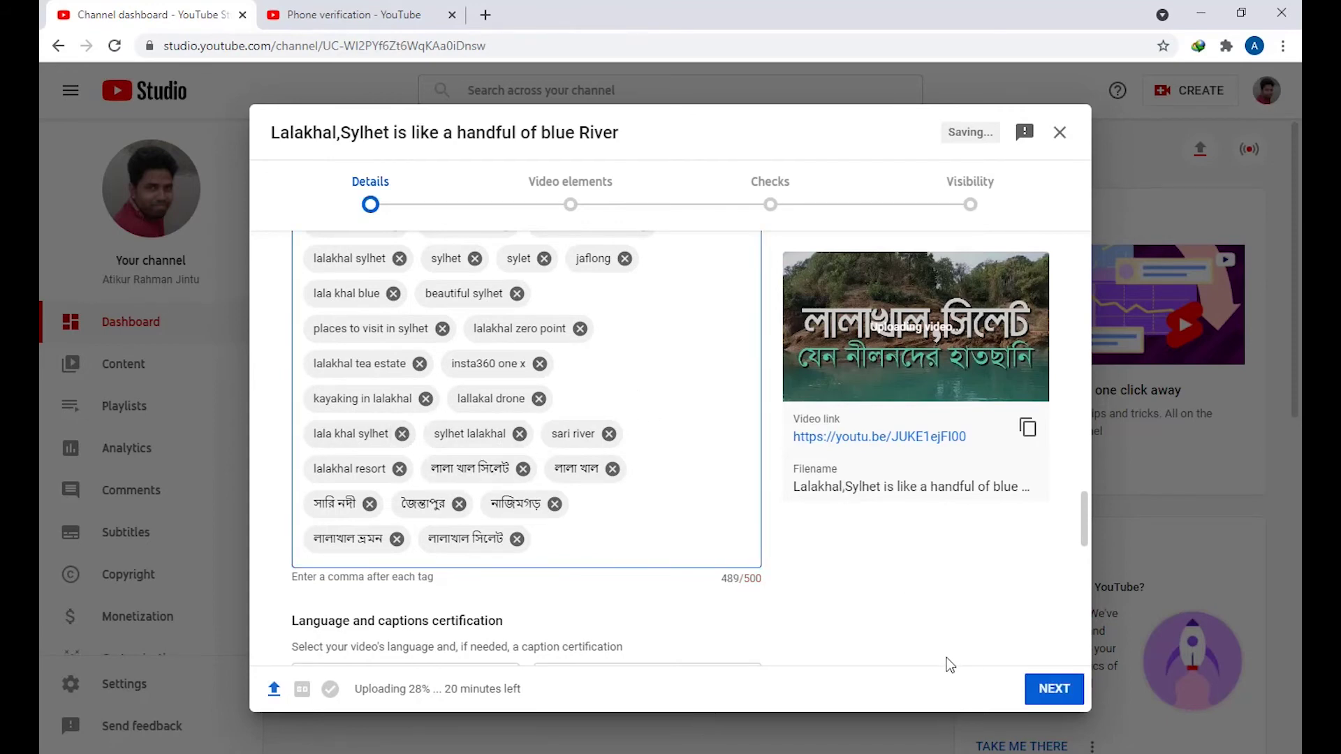
Step: Set the video language to Bangla and the recording date to Oct 29, 2021
scroll(629, 384, "down", 2)
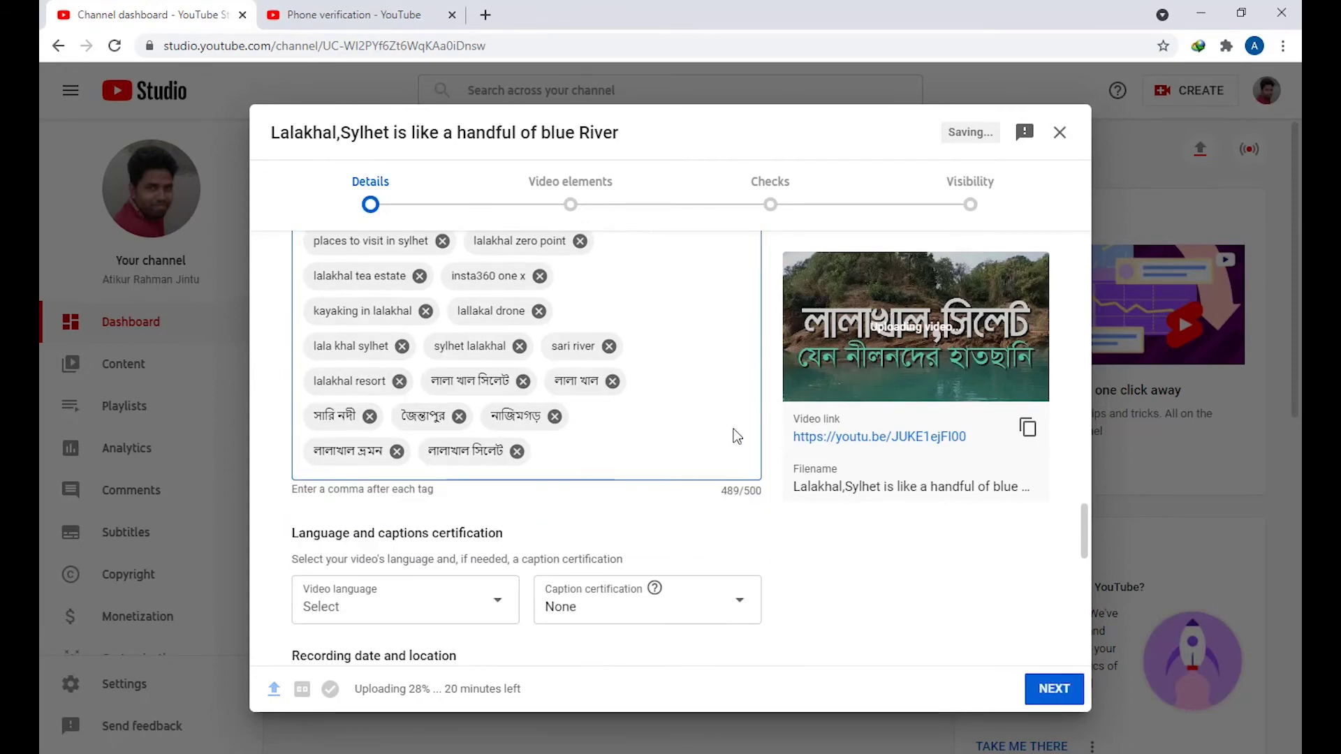
scroll(735, 437, "up", 3)
scroll(736, 461, "down", 1)
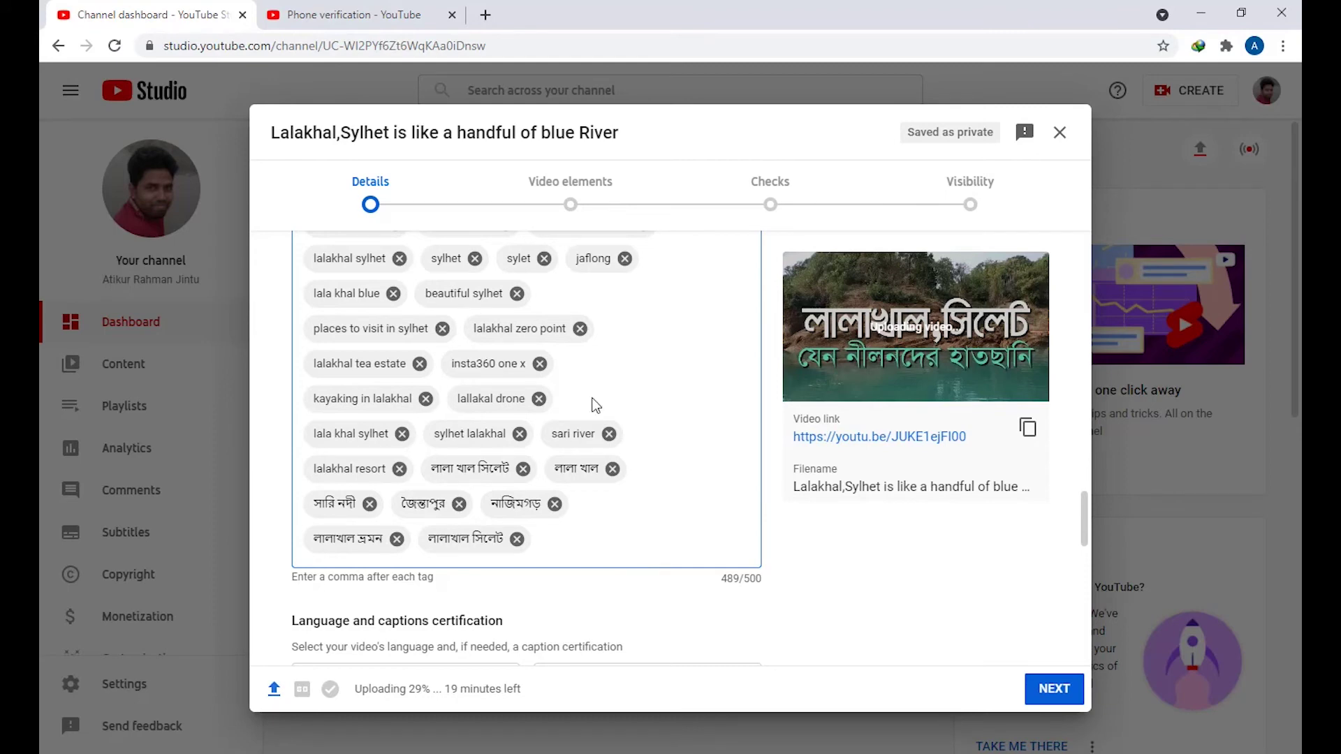
scroll(513, 442, "down", 3)
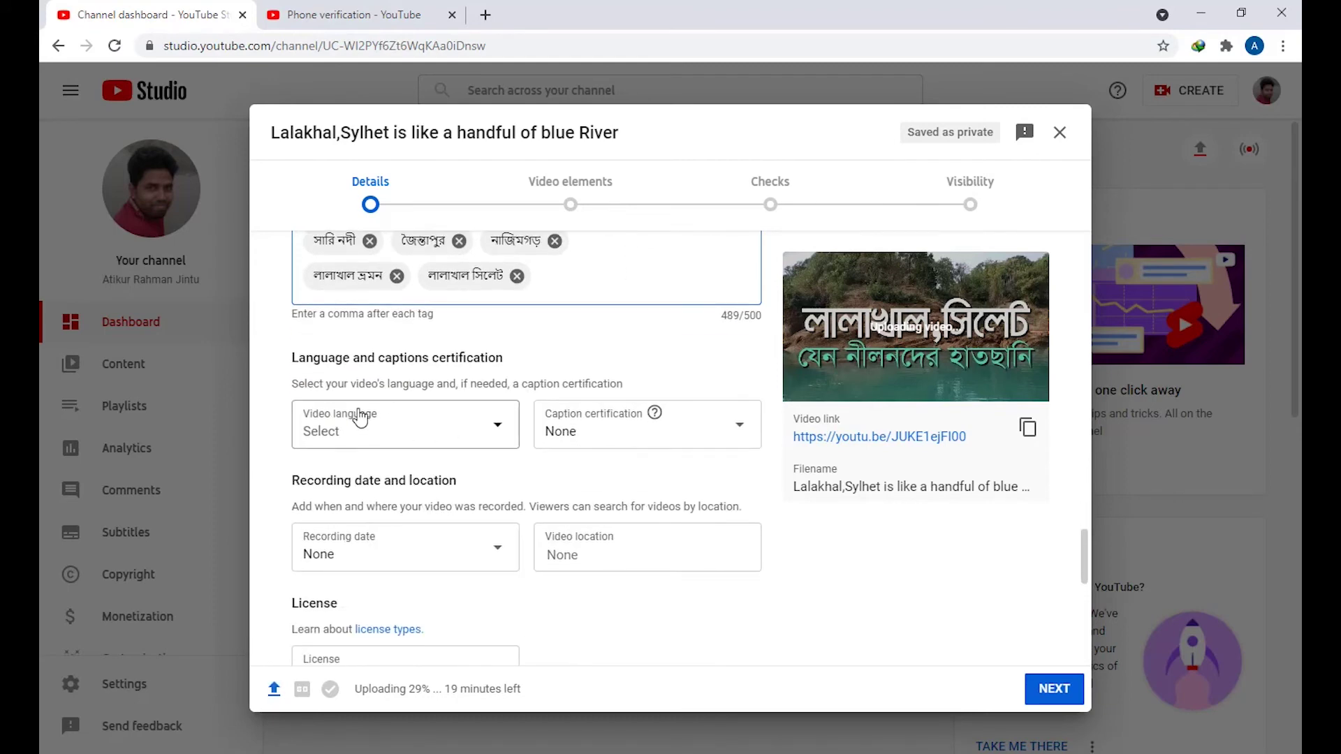
left_click(502, 437)
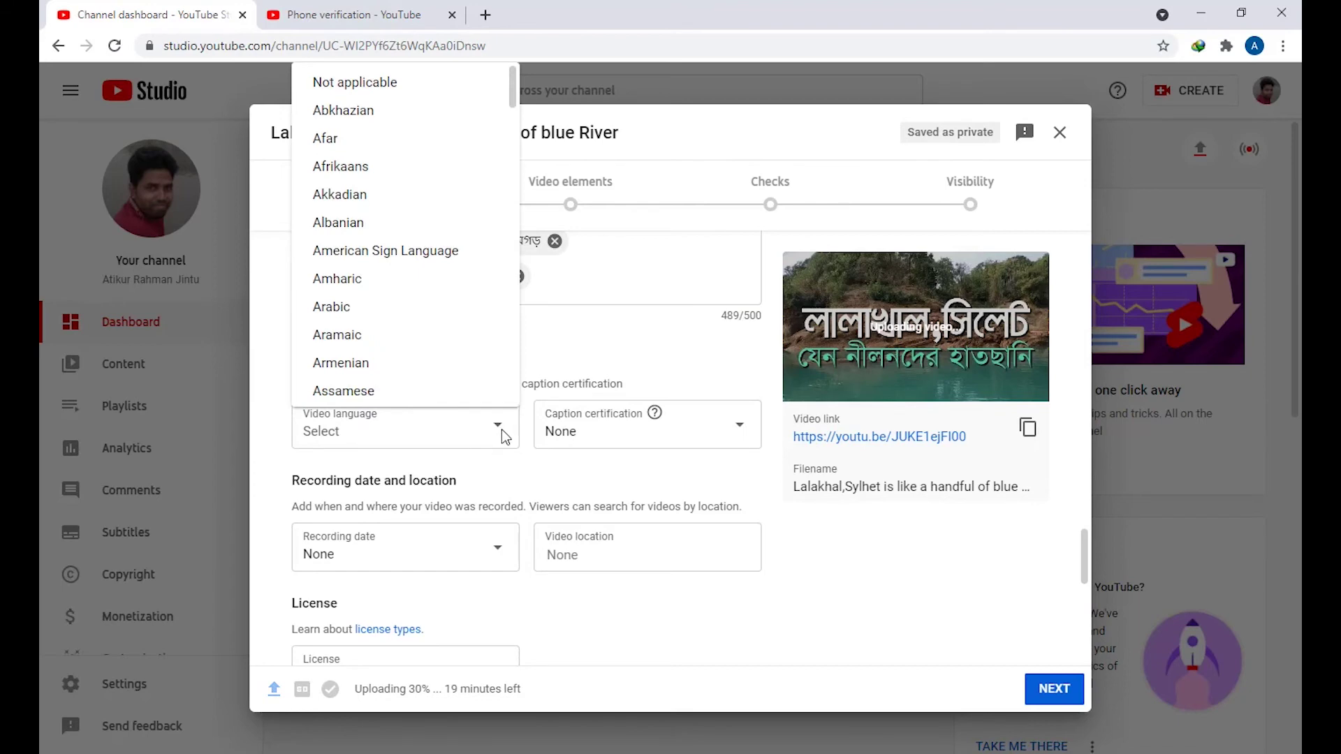
scroll(449, 203, "down", 4)
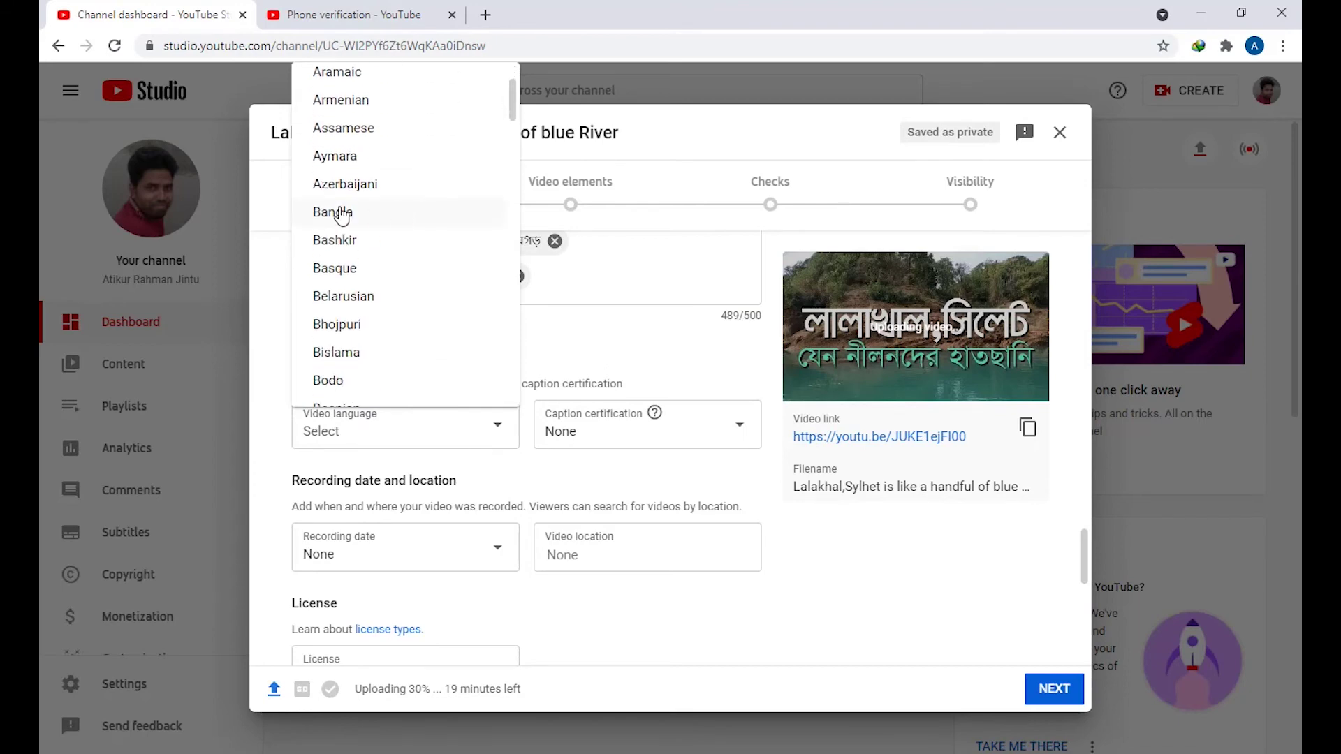
left_click(341, 214)
scroll(398, 493, "down", 3)
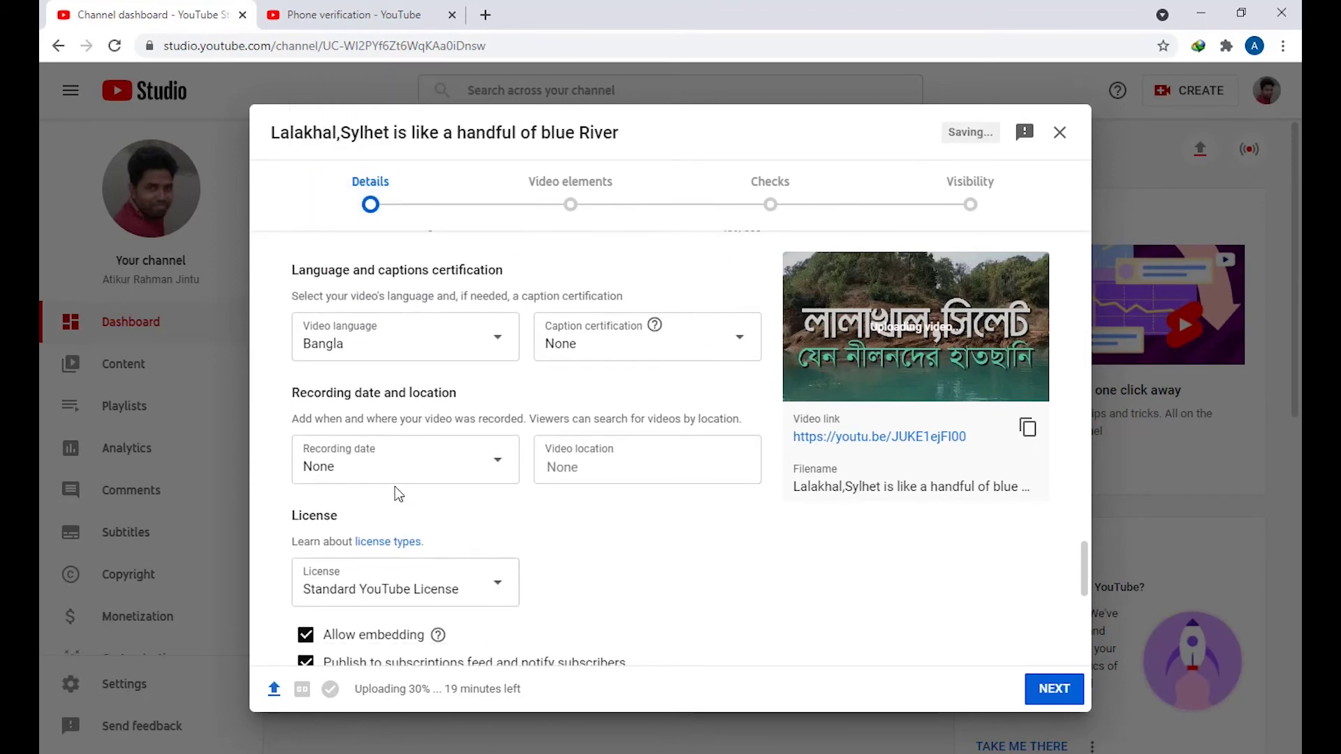
left_click(498, 467)
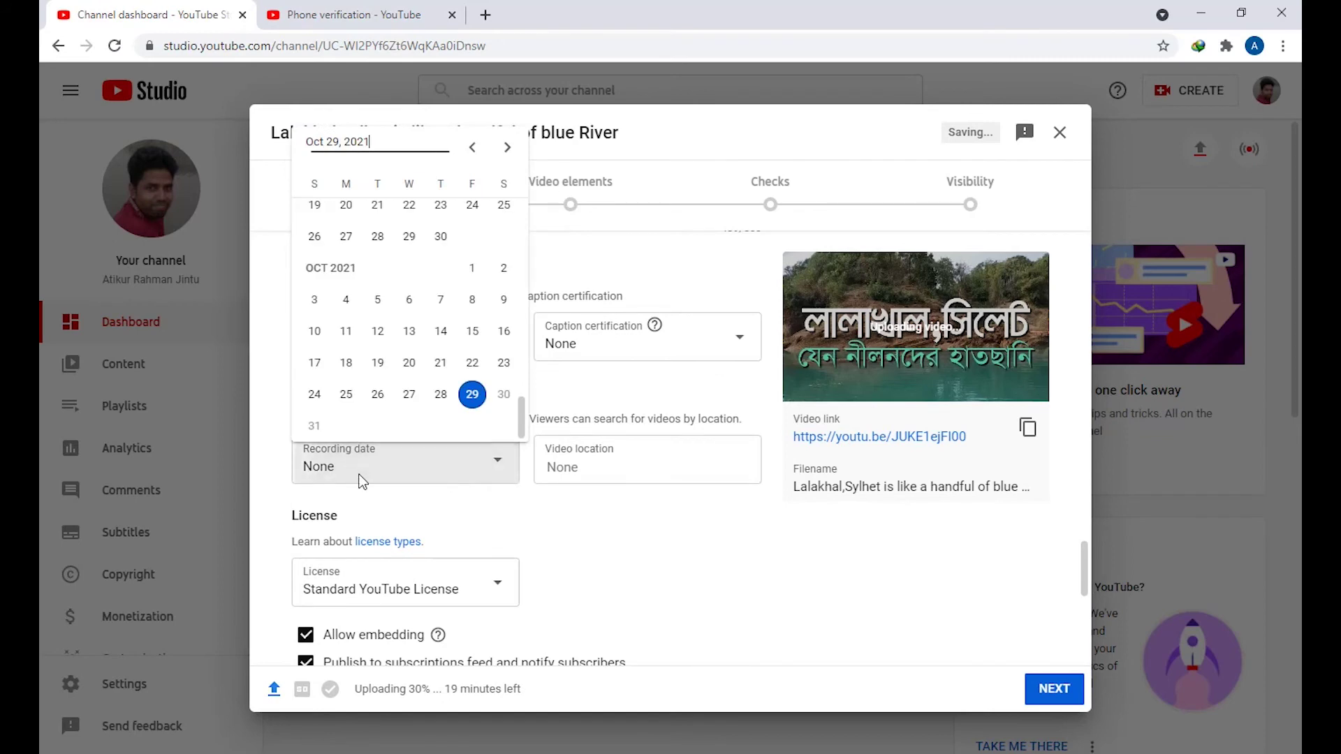
left_click(473, 395)
Step: Set the video's category to Travel & Events and continue to the Video elements stage
scroll(490, 482, "down", 4)
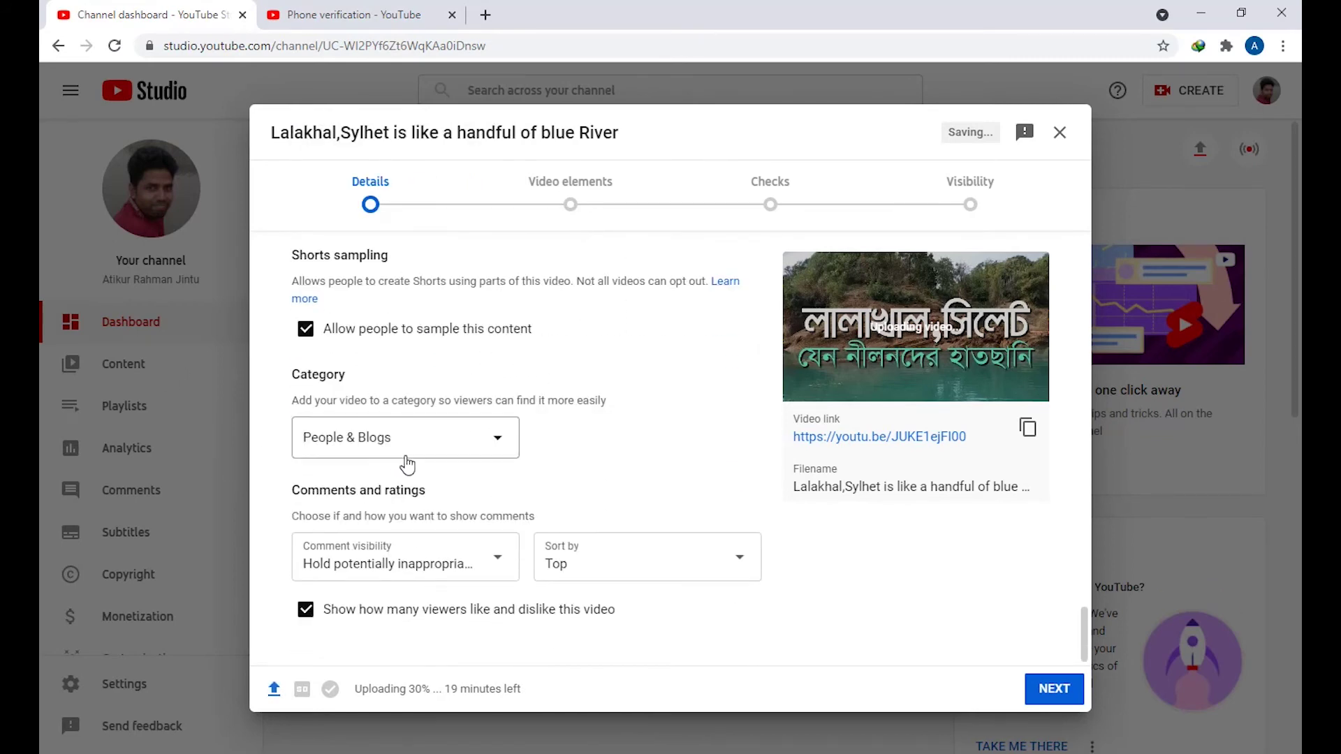
left_click(503, 444)
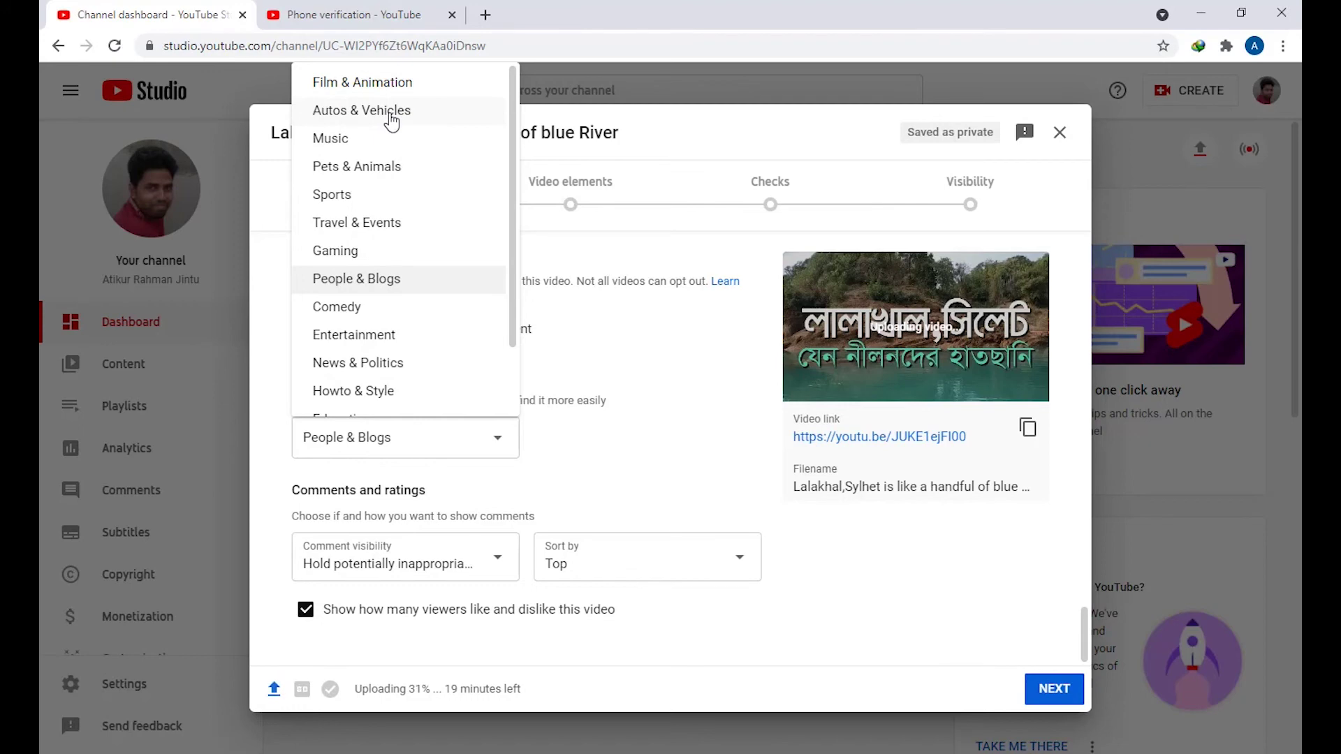
left_click(422, 231)
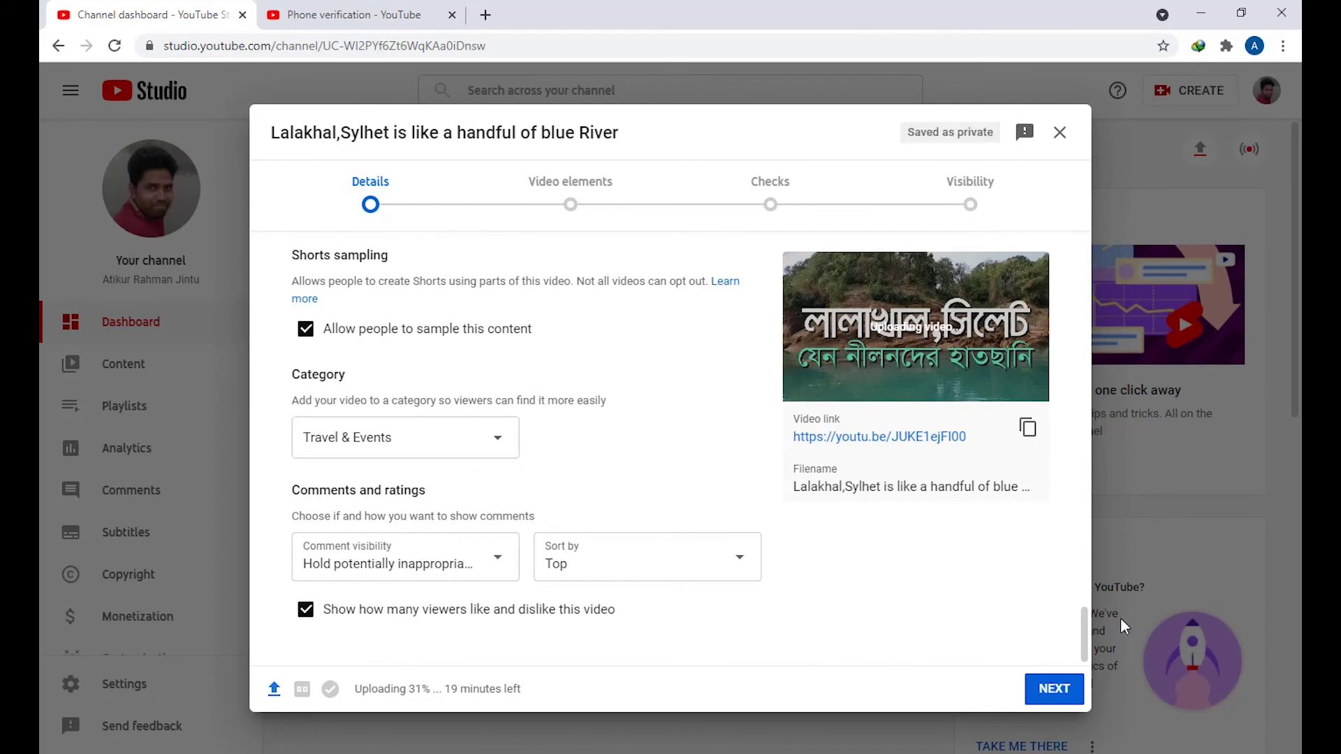
left_click(1070, 698)
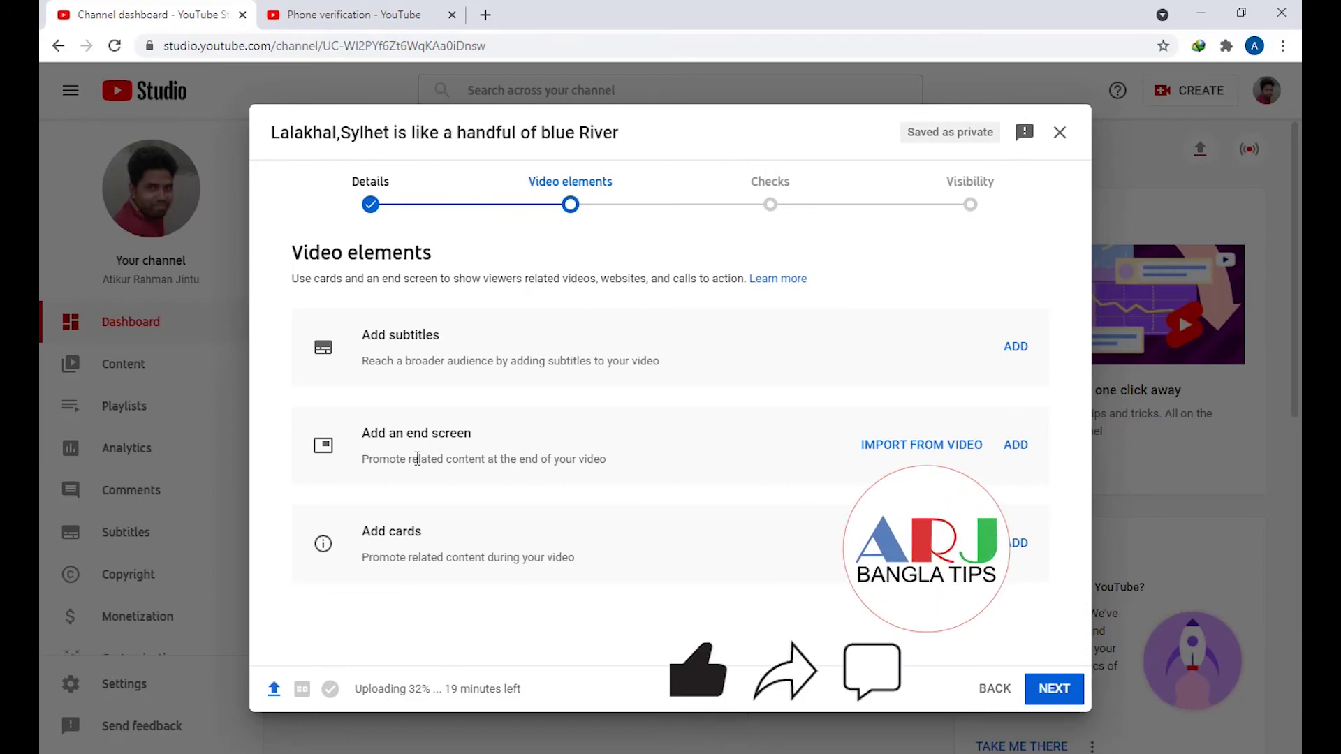
Step: Add an end screen using the template with two side-by-side videos and save it
left_click(1016, 445)
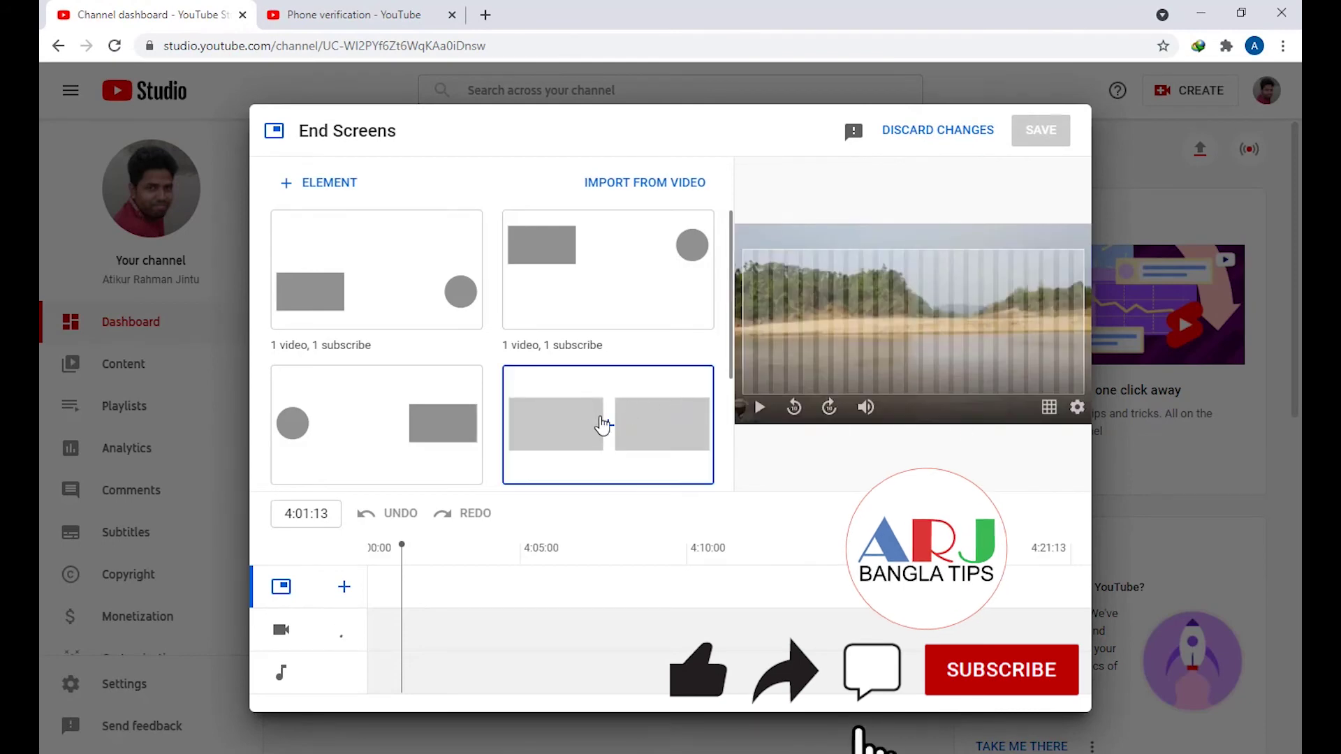
left_click(602, 428)
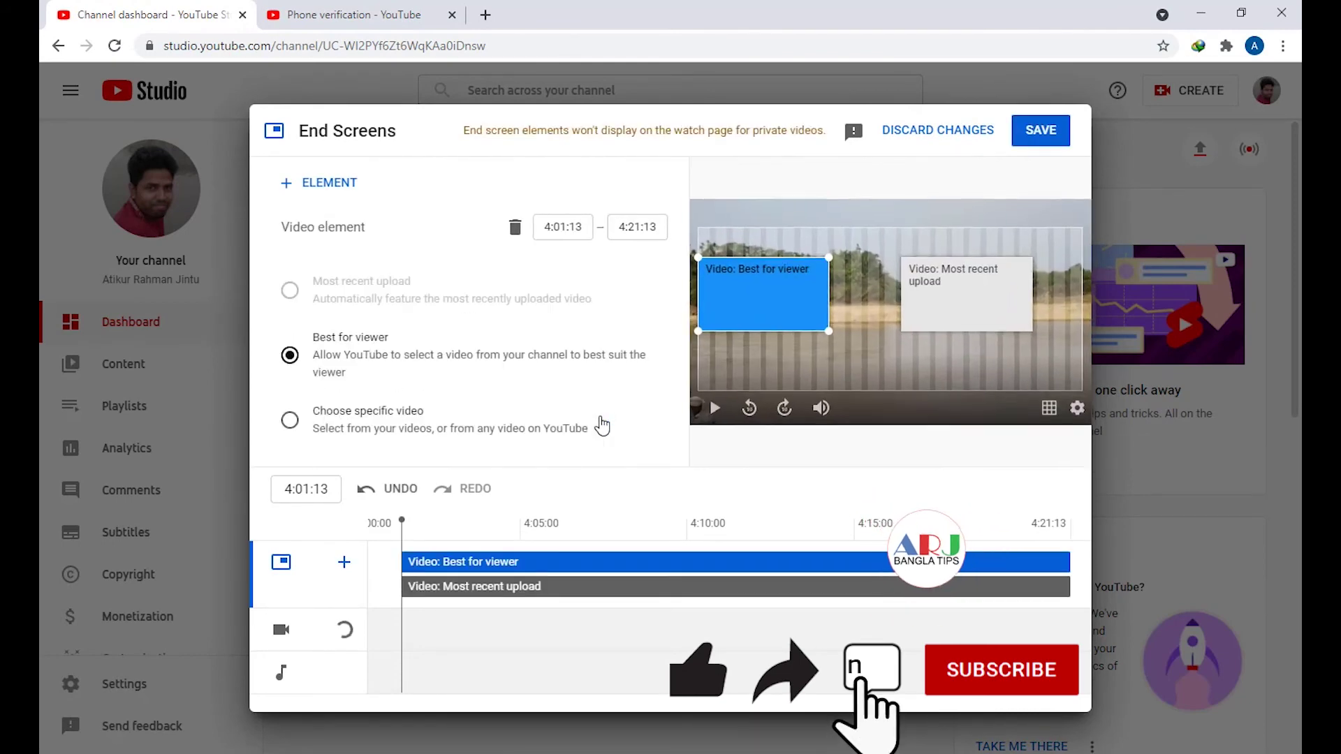
left_click(1040, 132)
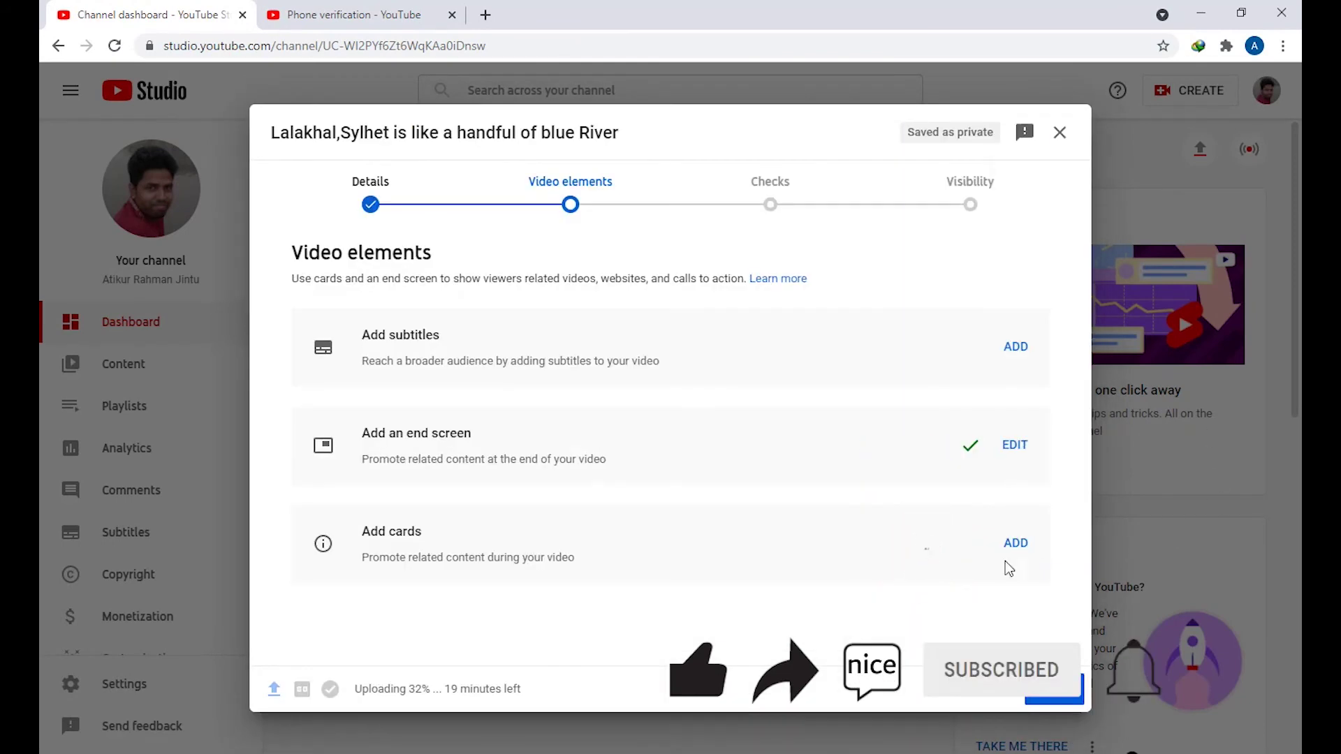
Step: Add a video card at 1:46:20 on the timeline linking to the channel intro video, and save the cards
left_click(1016, 543)
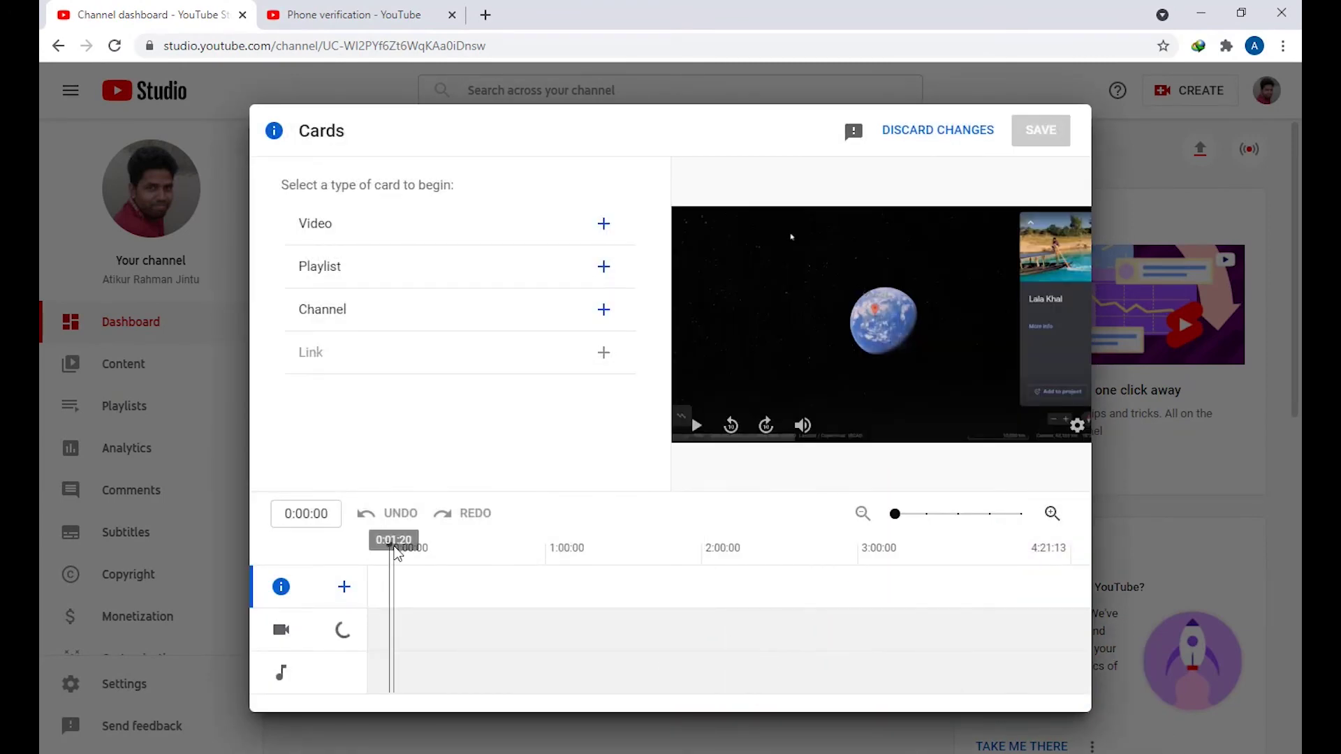
left_click_drag(389, 546, 667, 548)
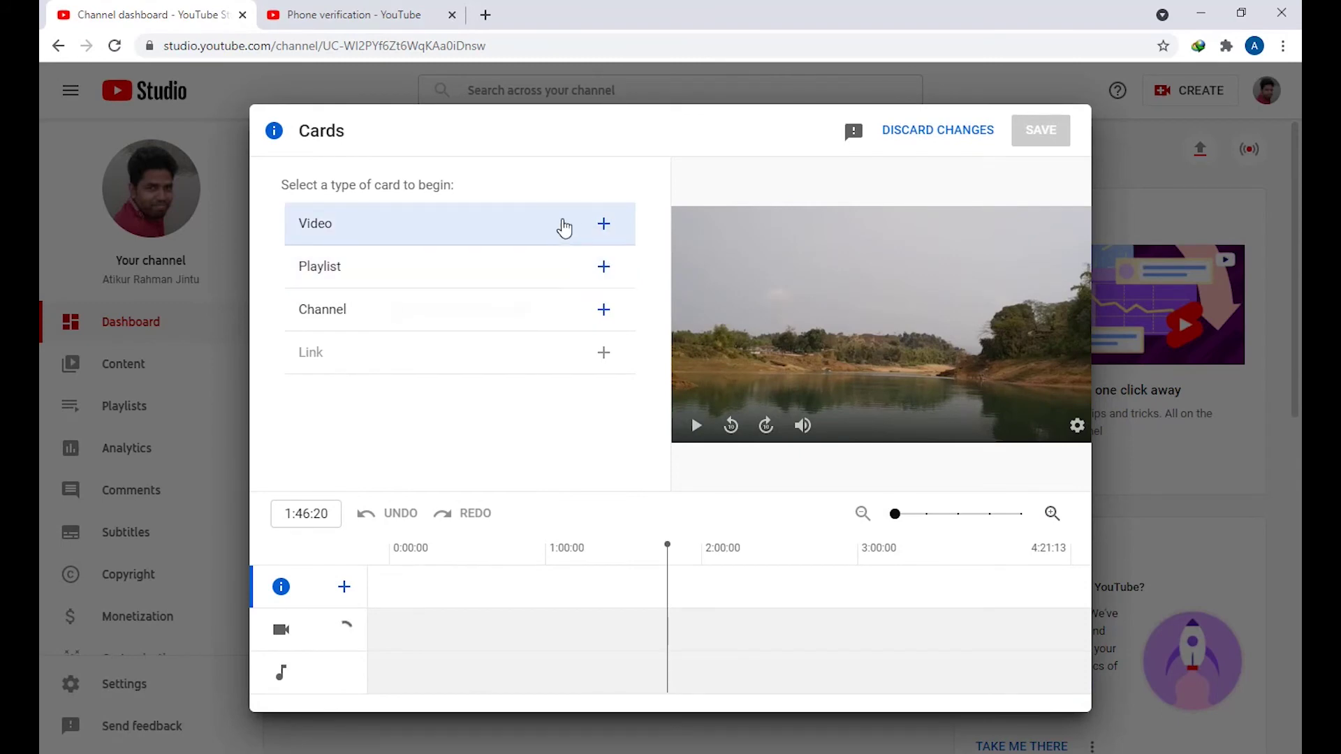
left_click(578, 225)
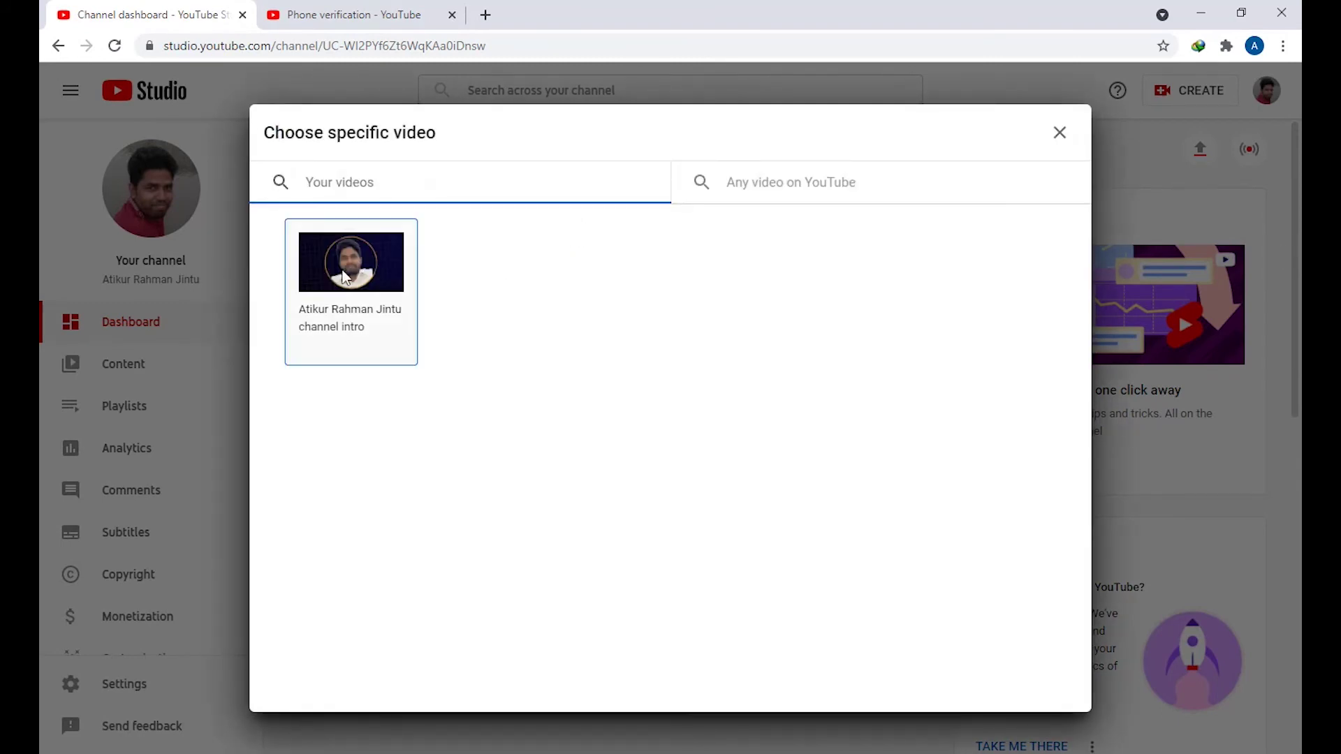
left_click(365, 305)
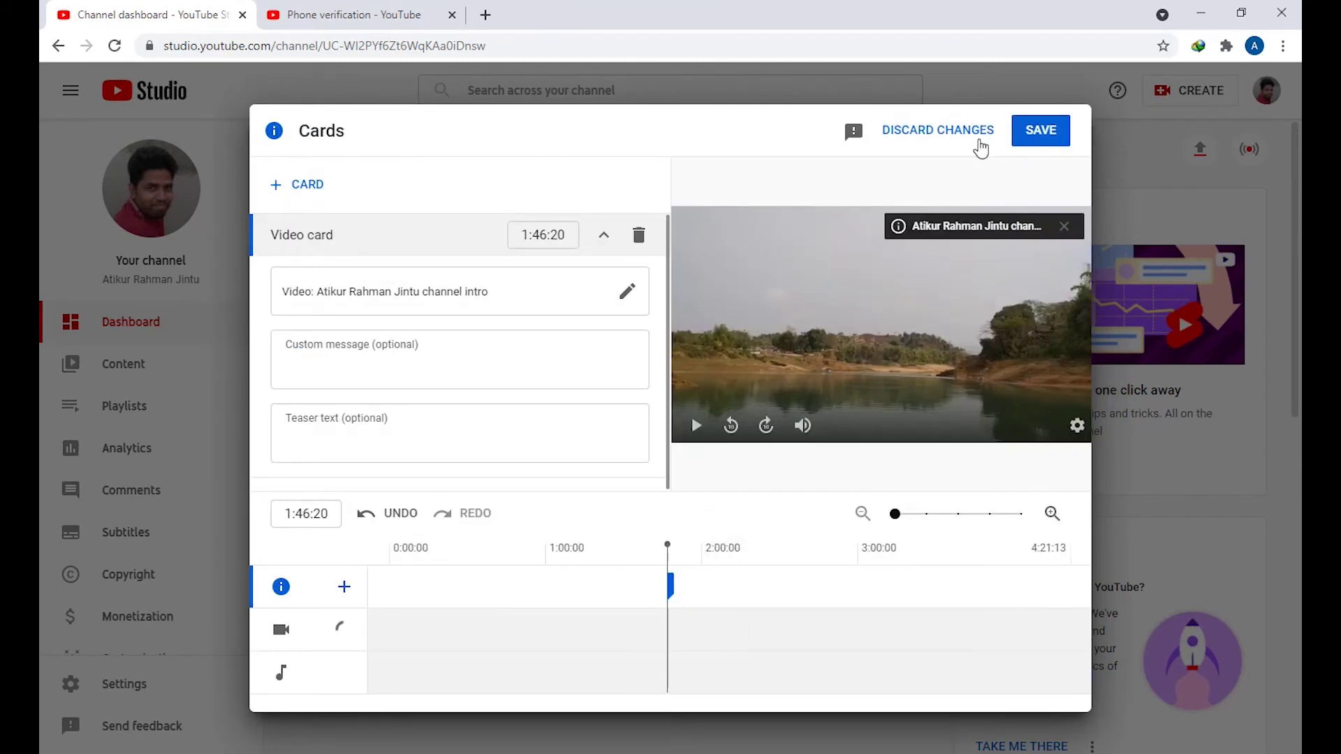
left_click(1037, 139)
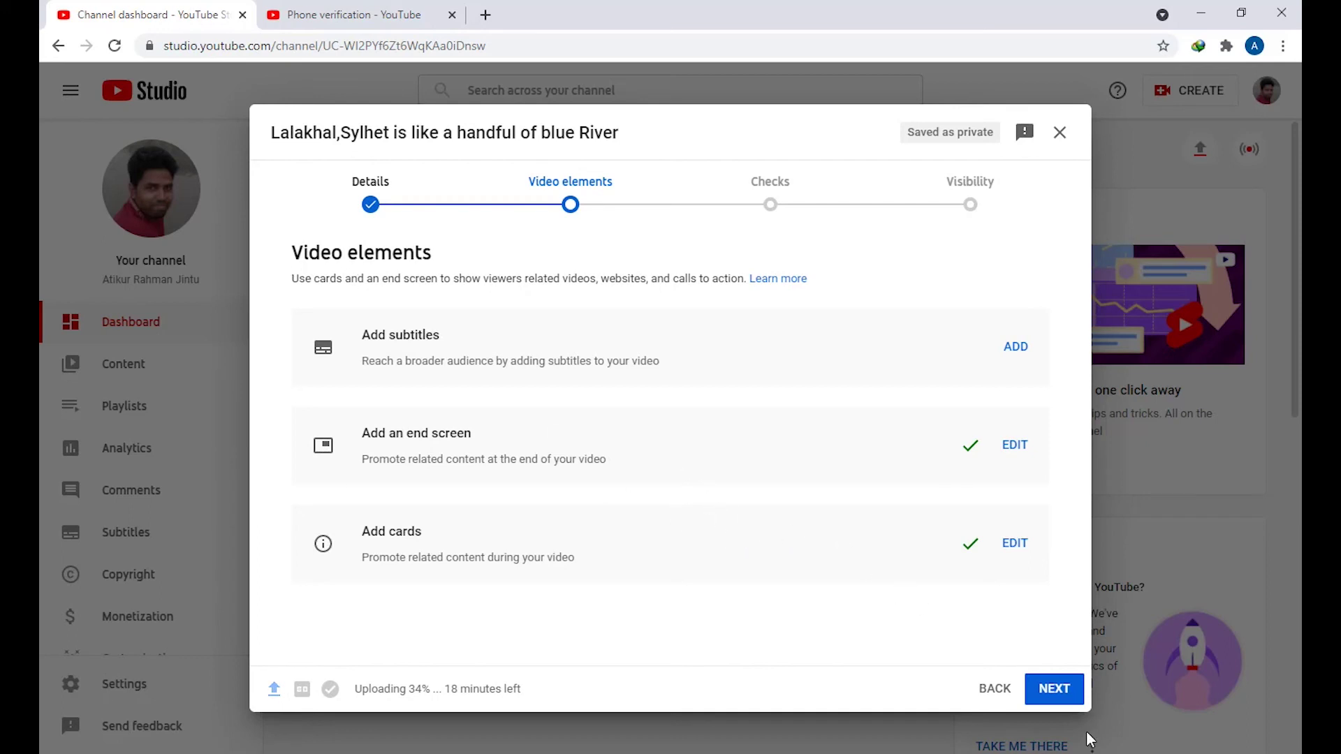
Step: Publish the video with Public visibility after passing the Checks stage, and copy its video link before closing the sharing dialog
left_click(1050, 698)
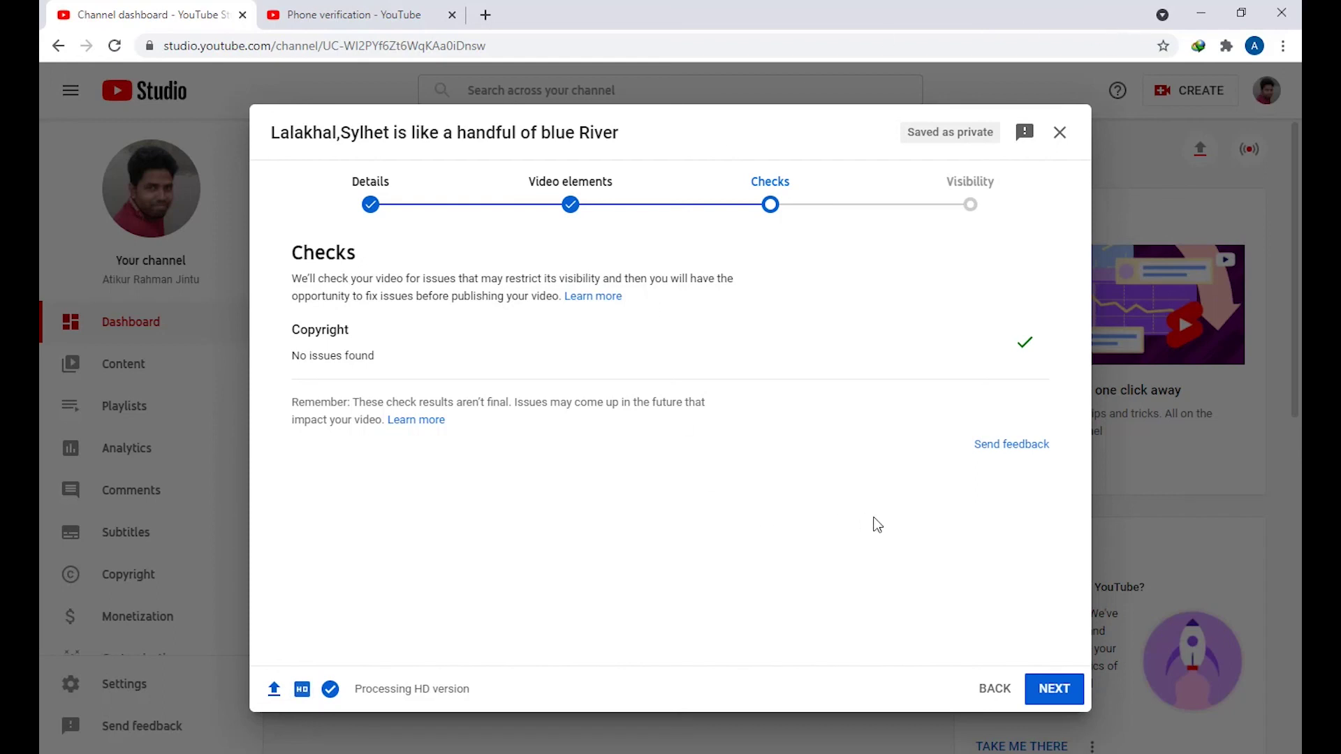
left_click(1052, 691)
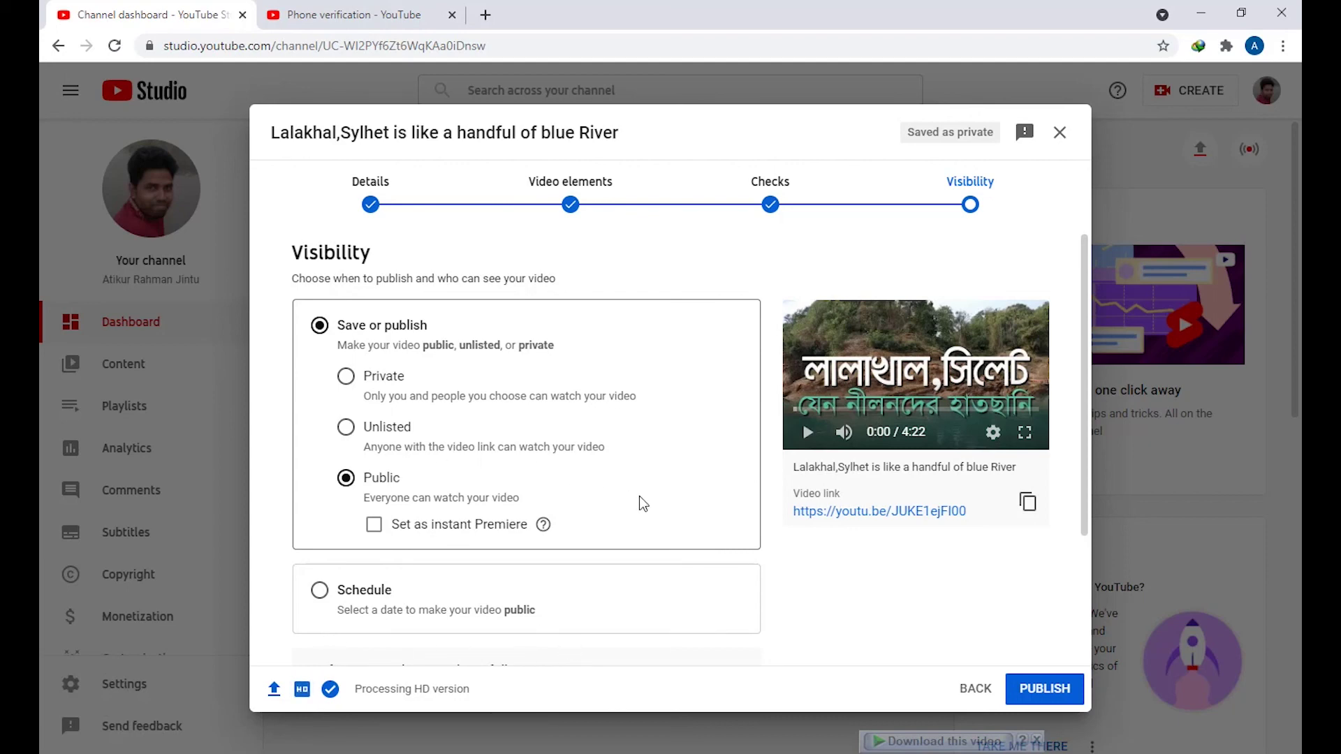
left_click(1043, 691)
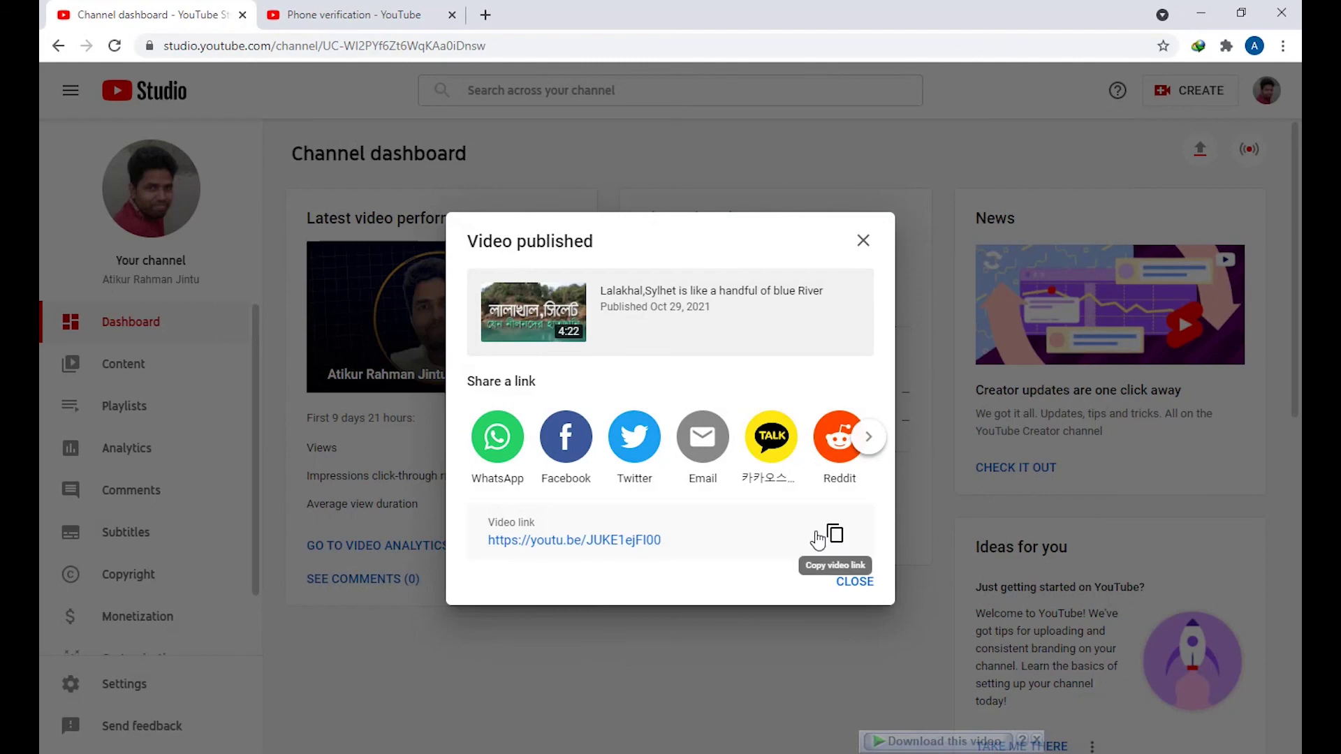
left_click(833, 537)
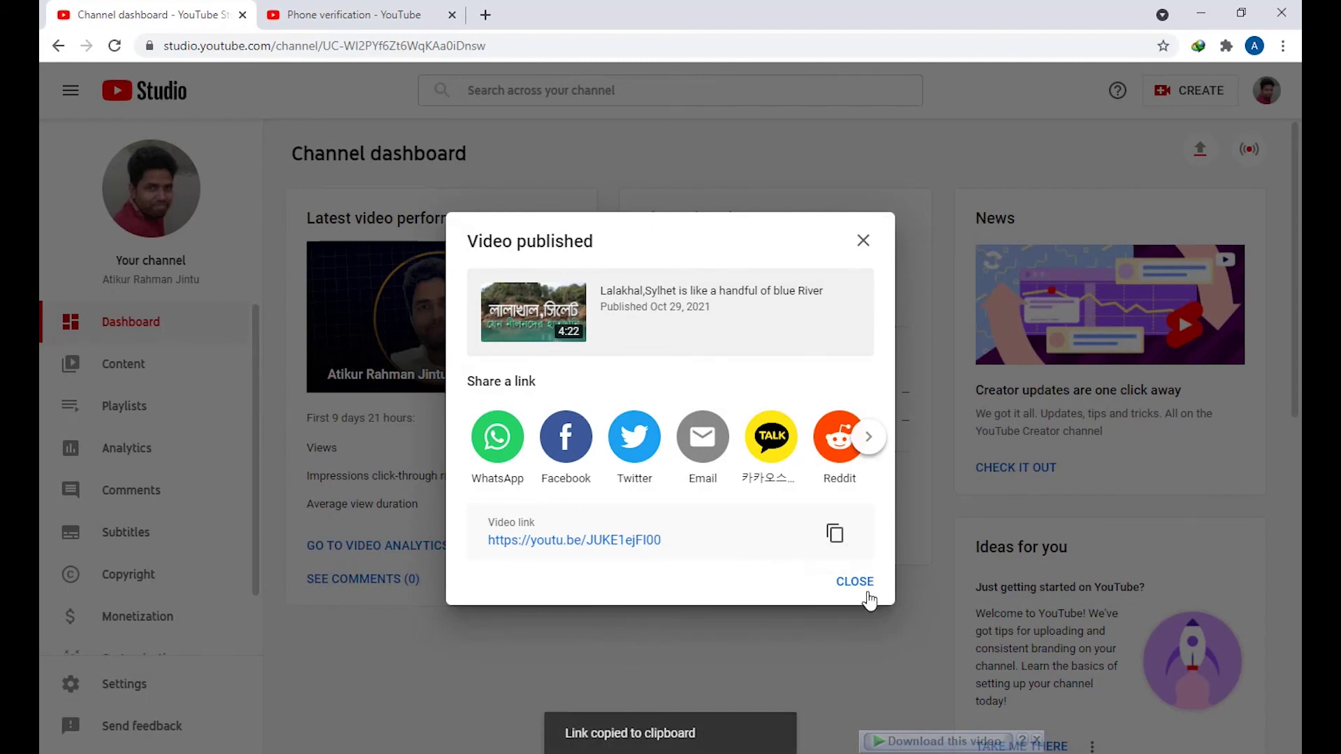
left_click(852, 584)
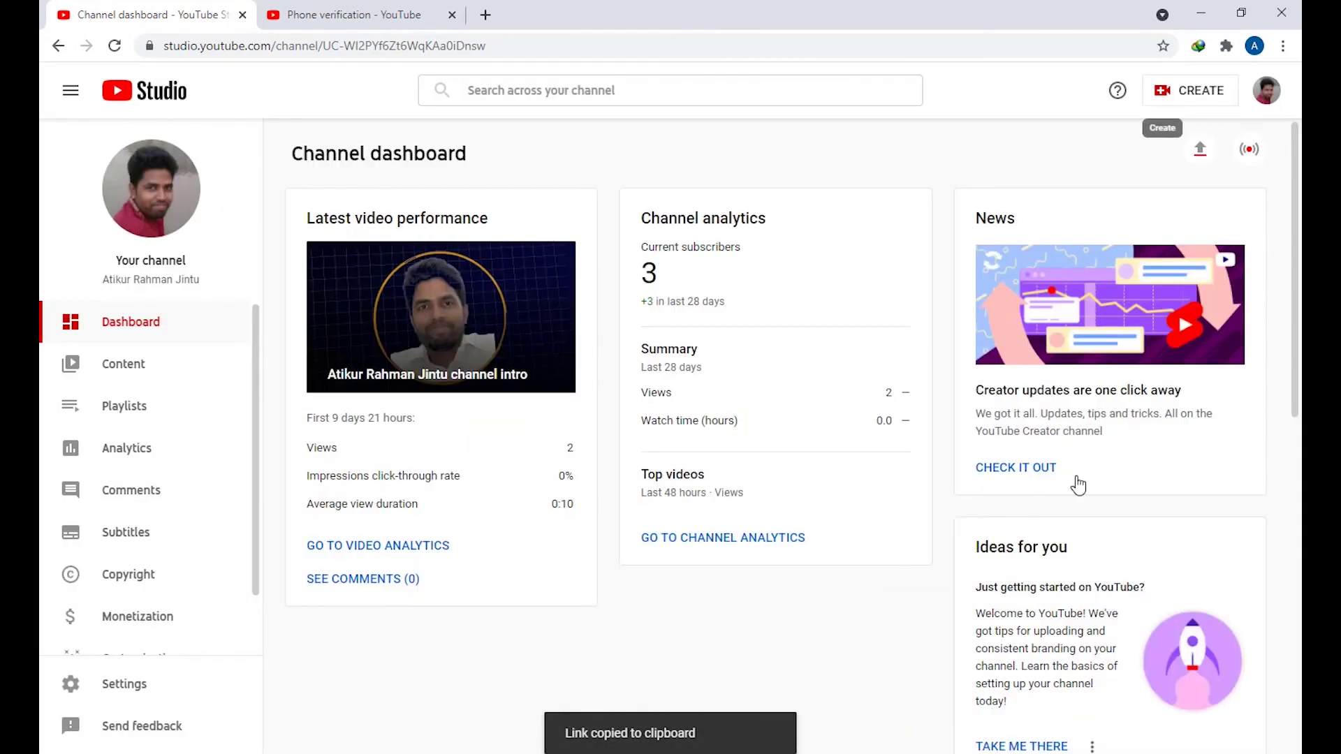